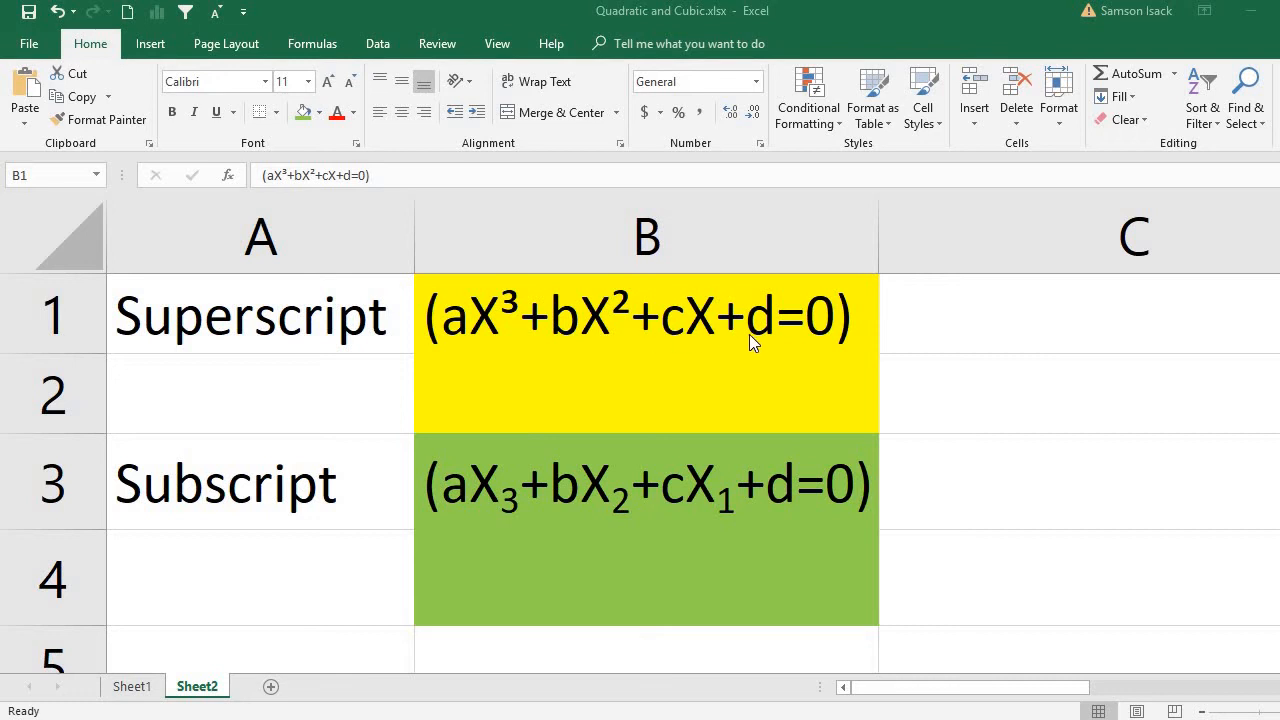
left_click(604, 408)
right_click(604, 408)
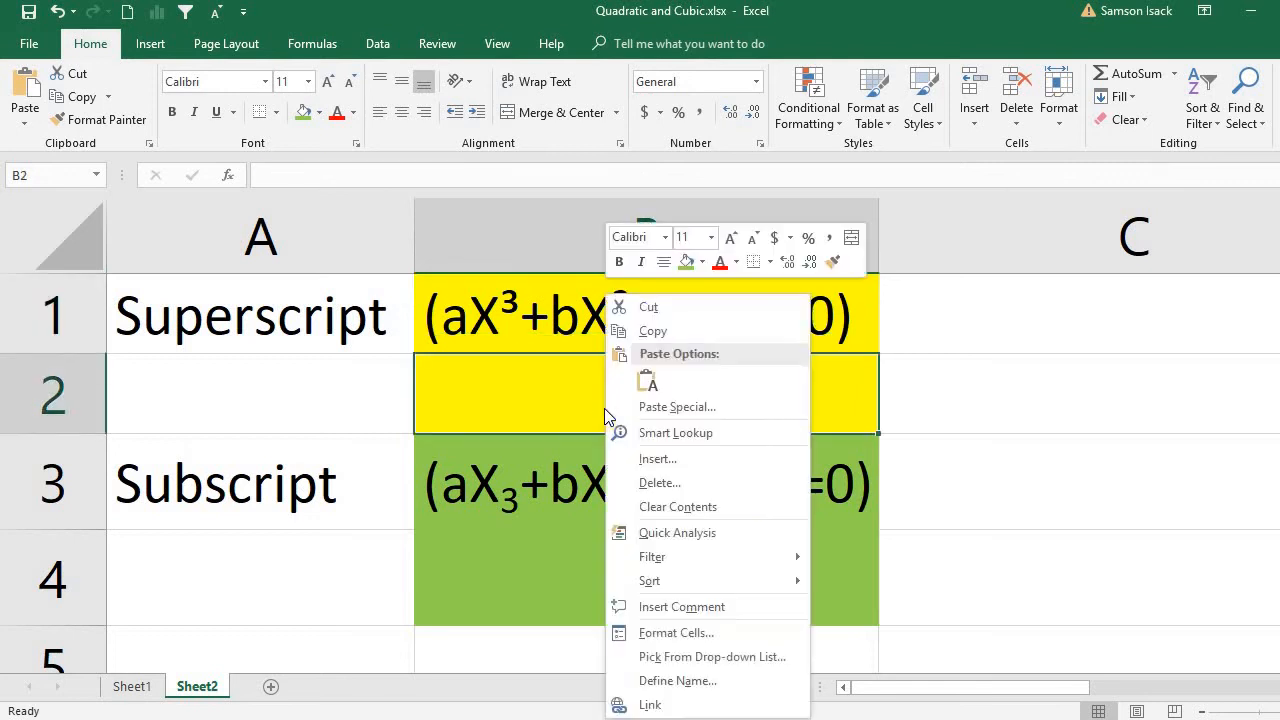
left_click(521, 385)
right_click(521, 385)
left_click(457, 380)
right_click(456, 378)
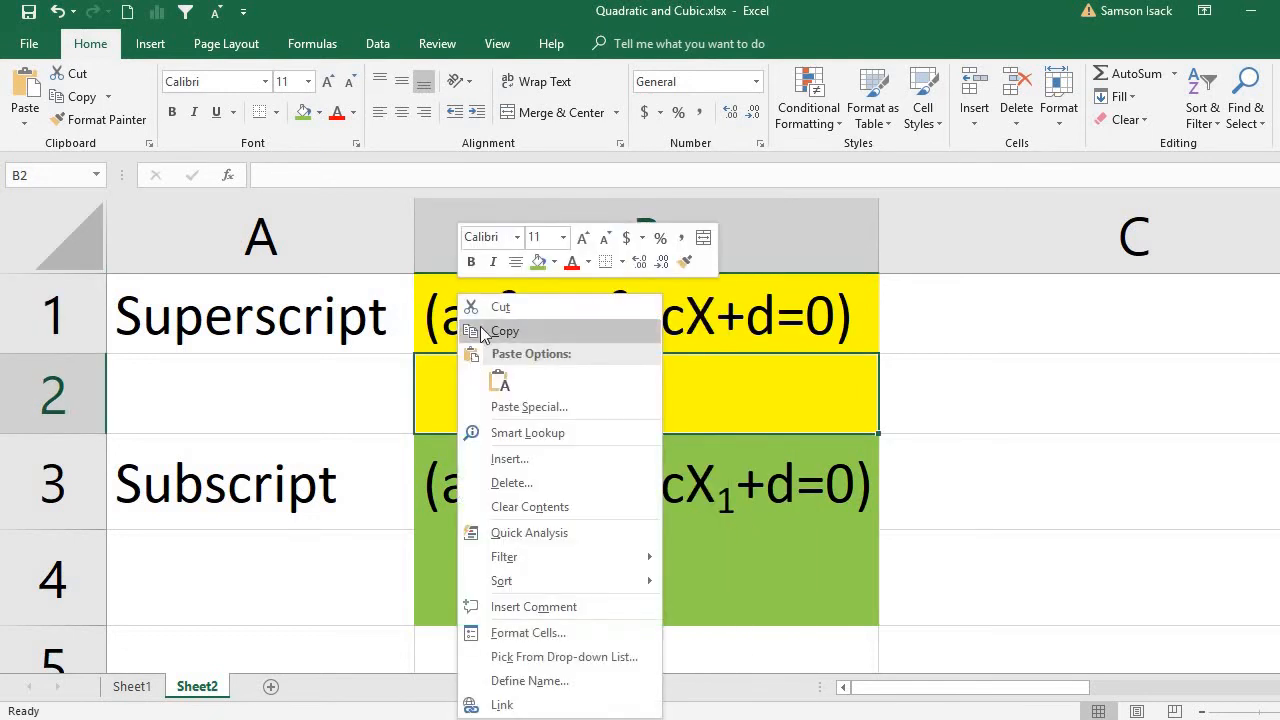
left_click(422, 293)
right_click(424, 290)
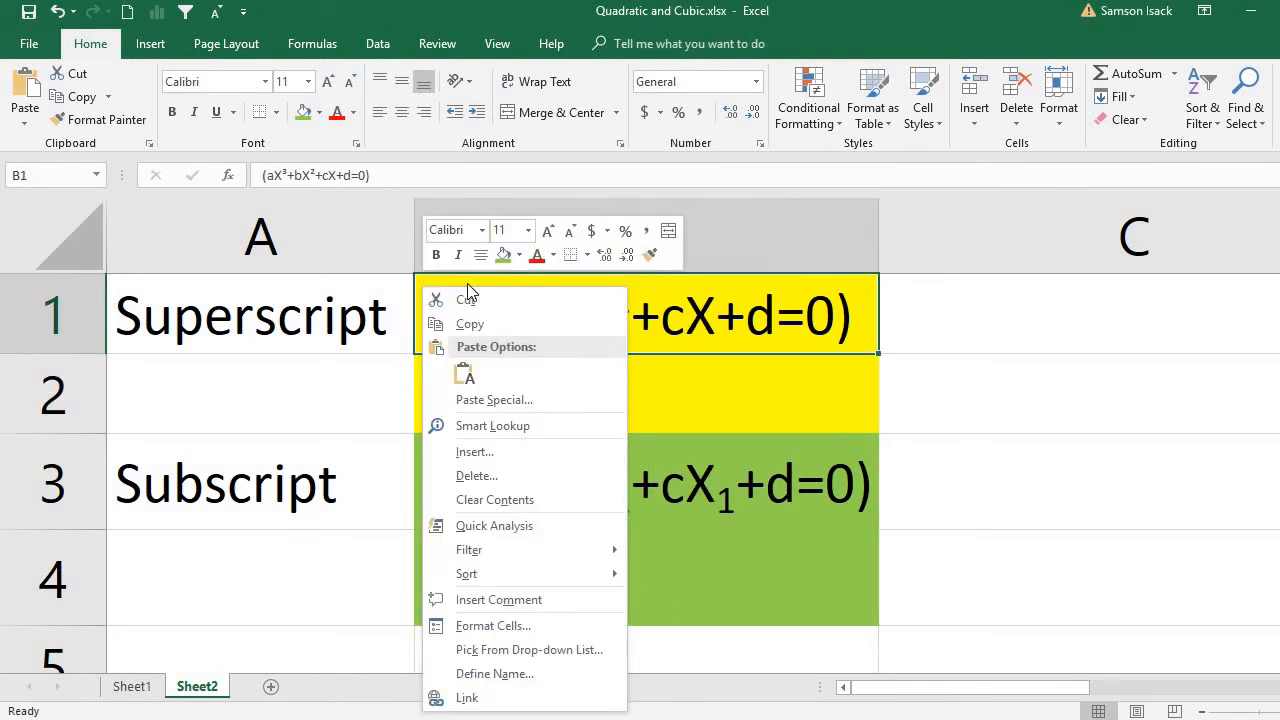
left_click(649, 292)
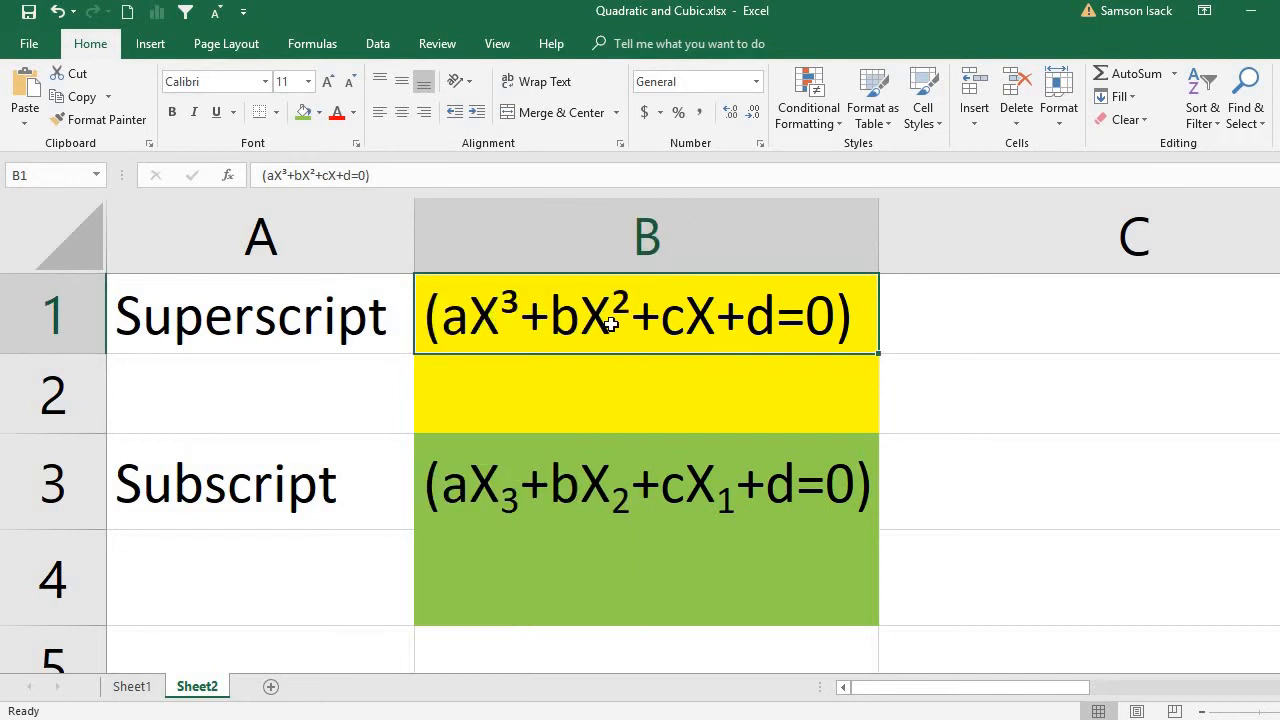
Enter the opening text (aX in cell B2, without the autocompleted remainder of the equation or a normal-size 3.
left_click(475, 376)
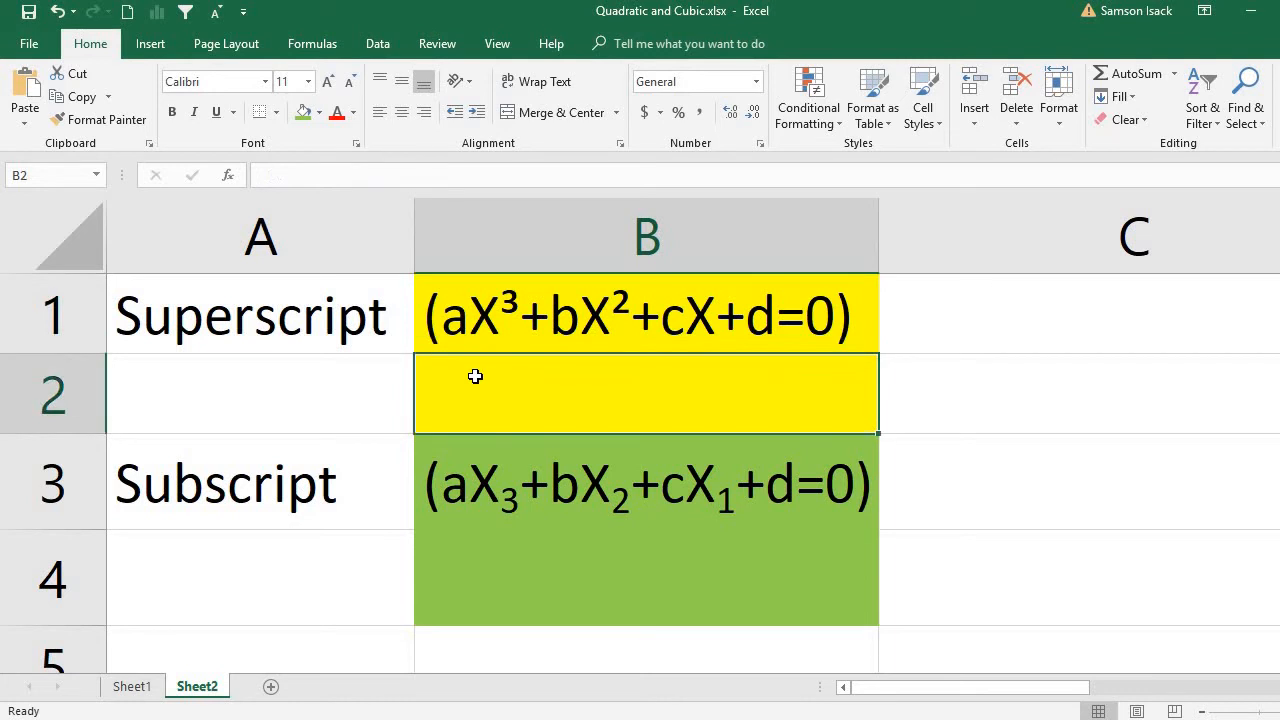
type("(a")
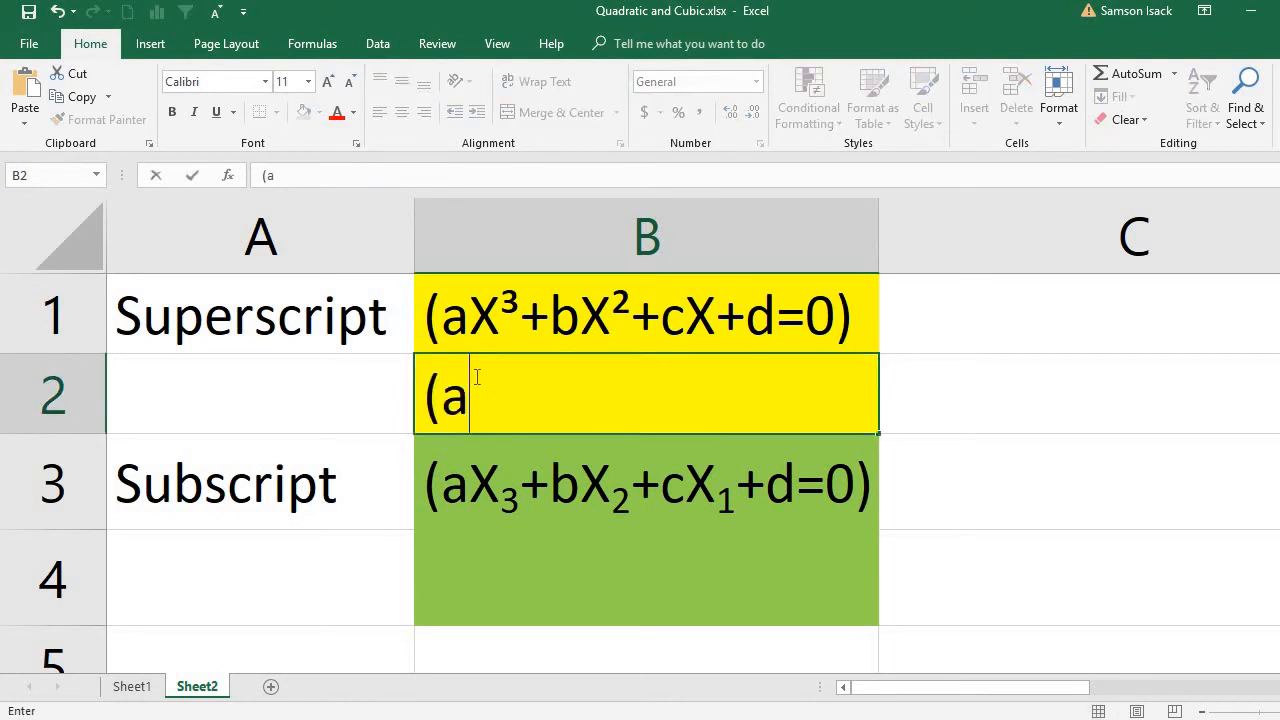
type("X3")
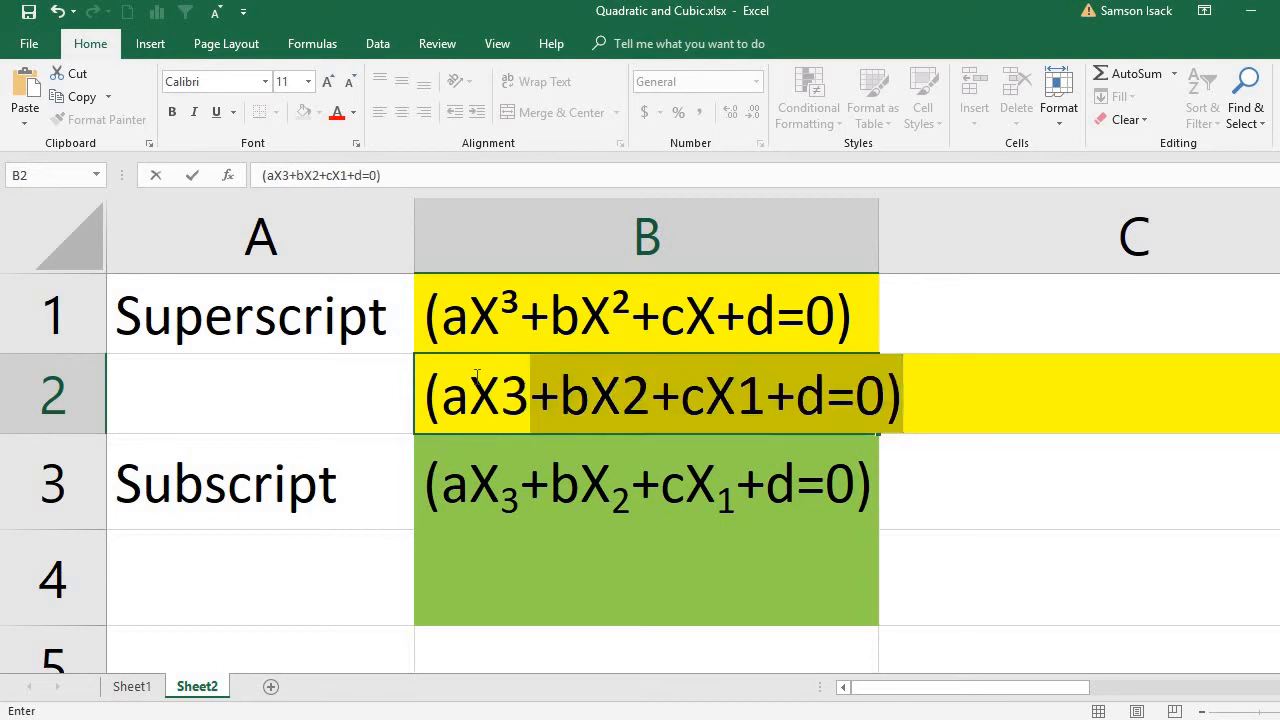
key("Delete")
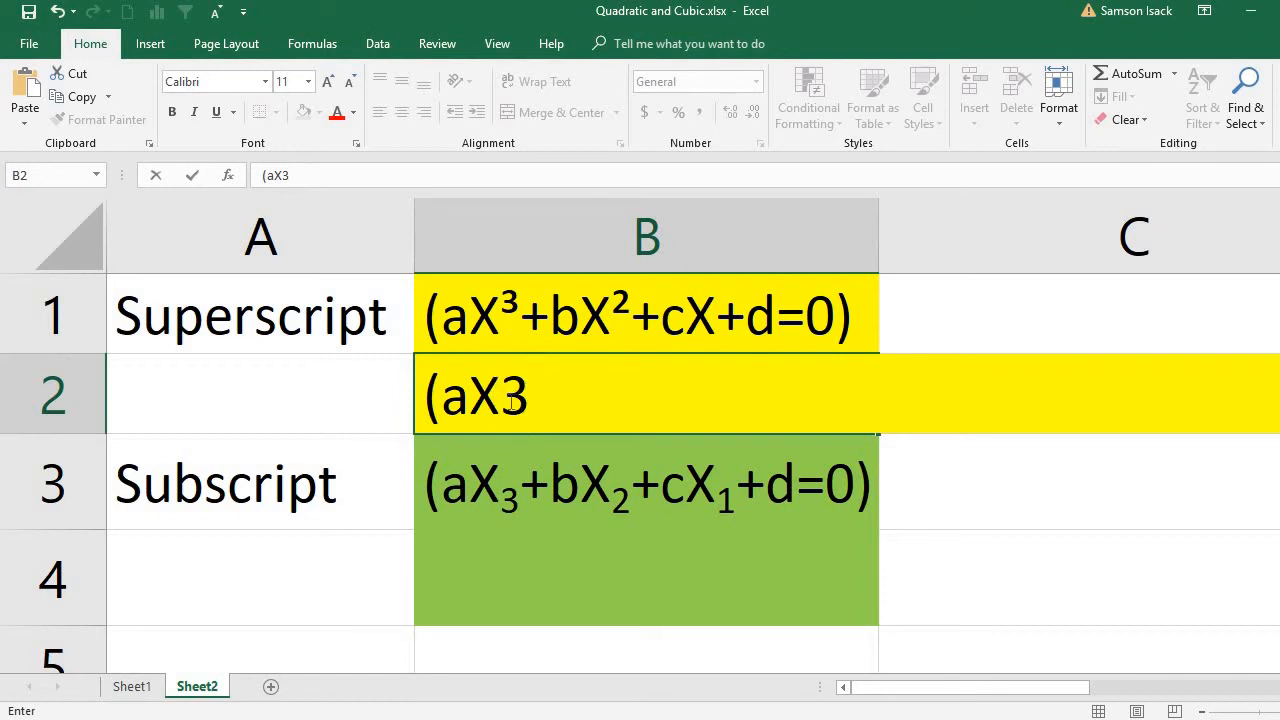
left_click(511, 400)
key("Delete")
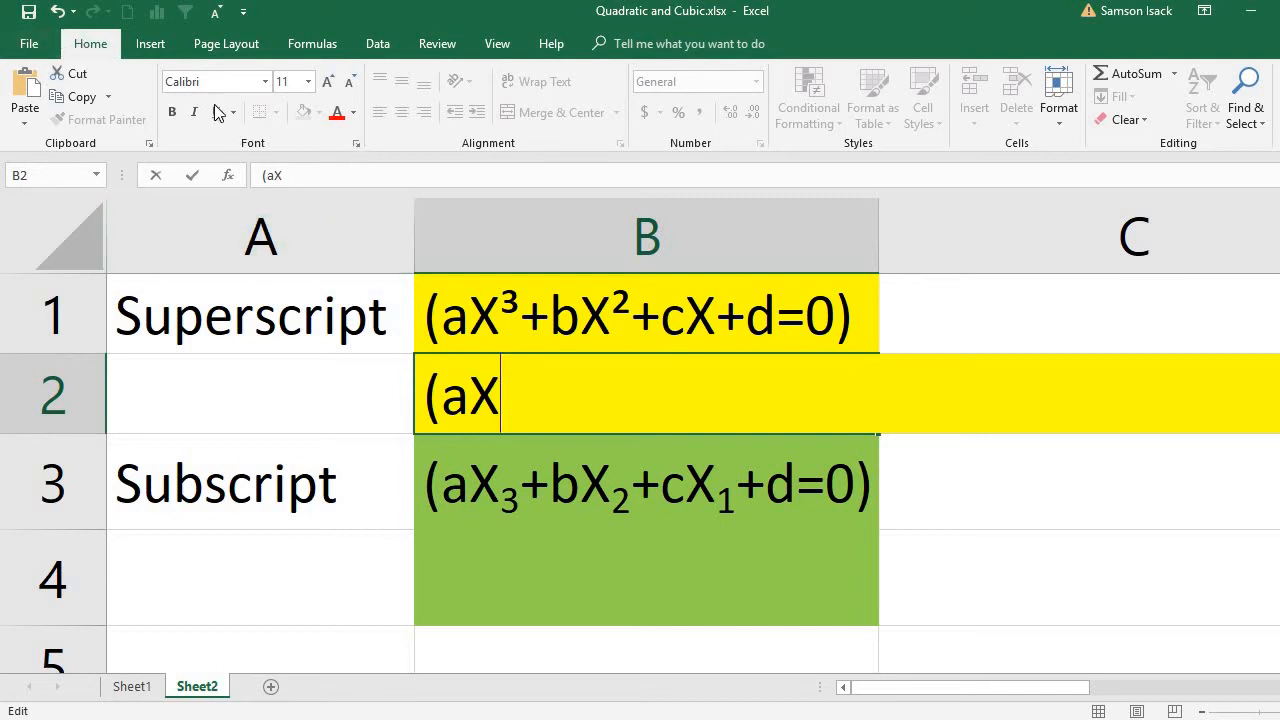
Turn on the Superscript font effect, add the exponent 3 after (aX without autocompleted text, and commit cell B2.
left_click(355, 146)
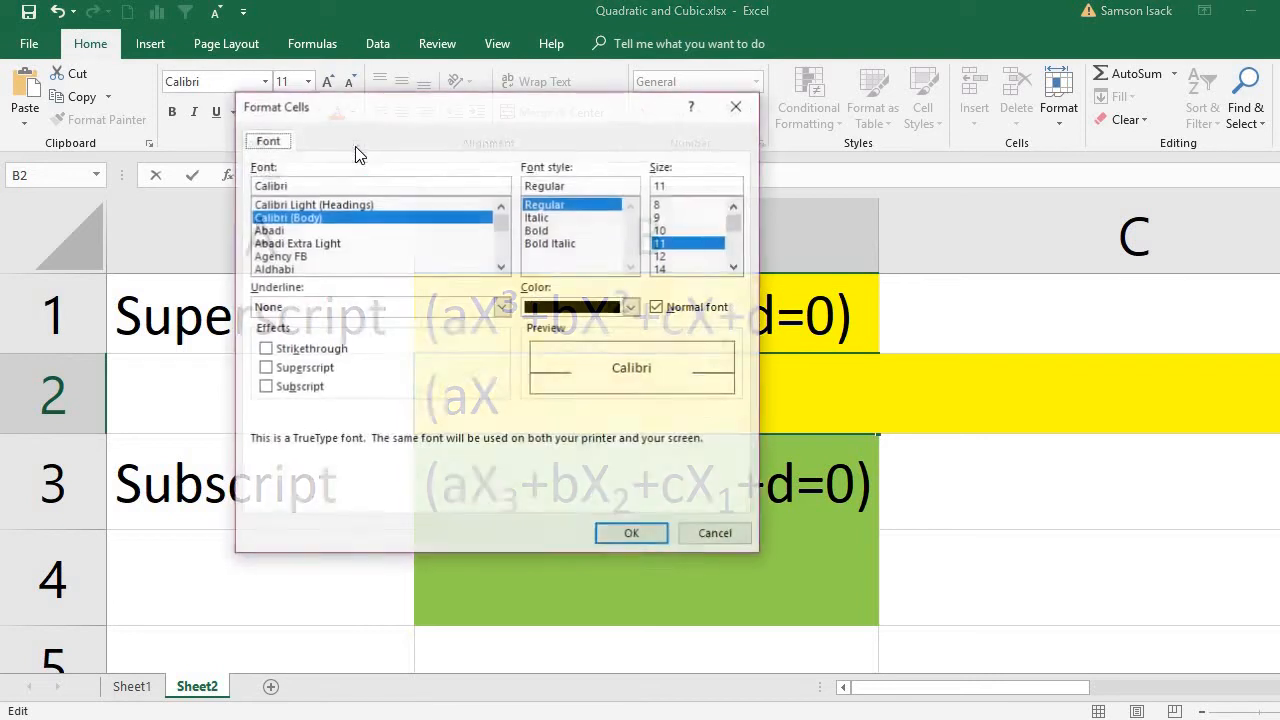
left_click(303, 372)
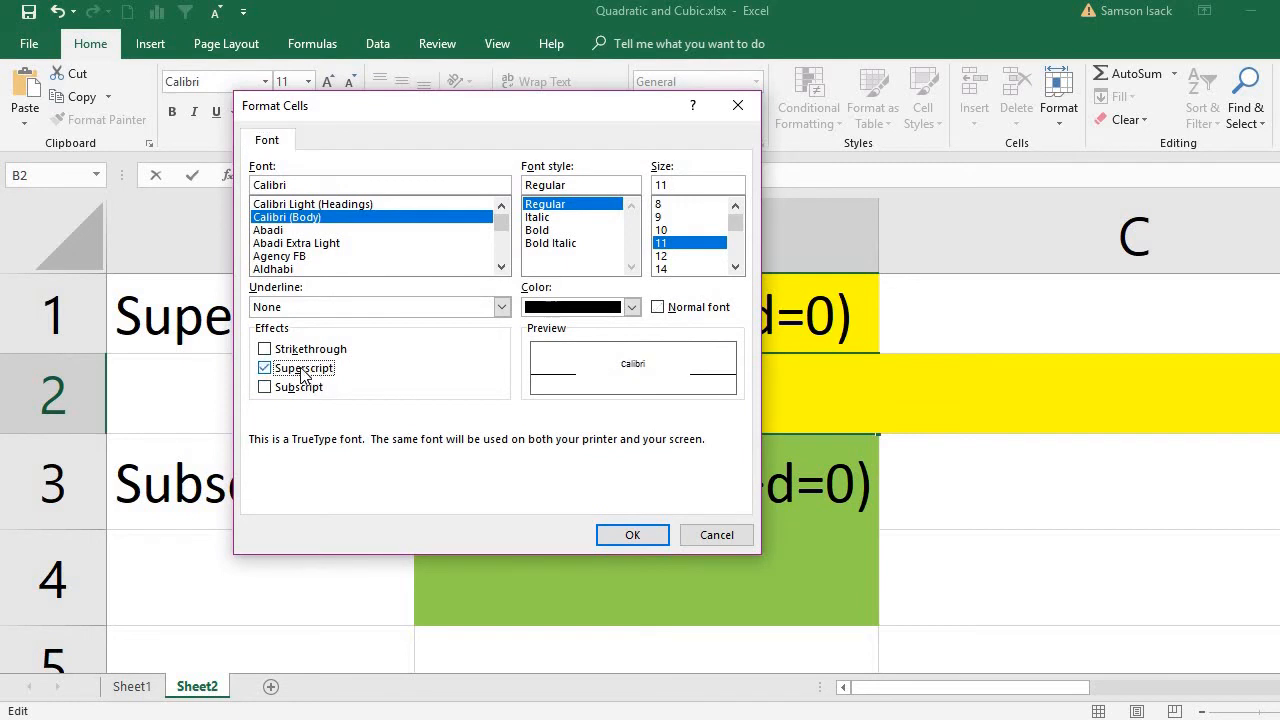
left_click(633, 535)
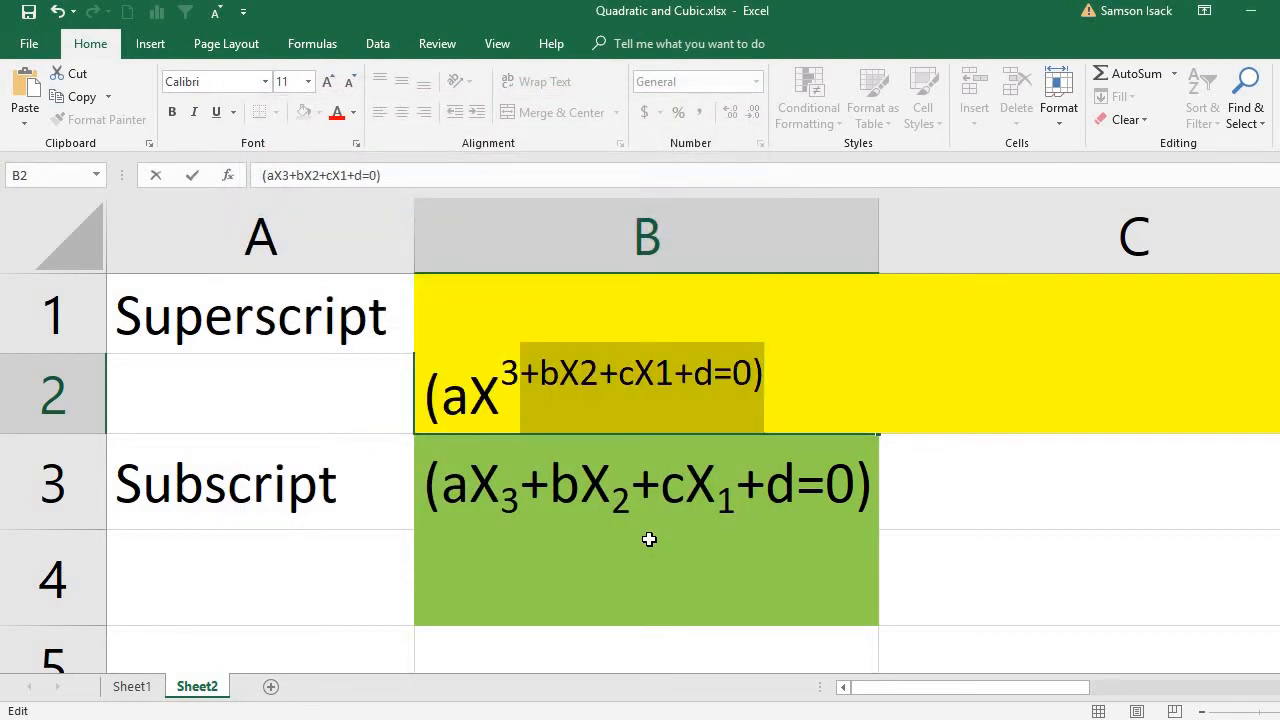
key("Delete")
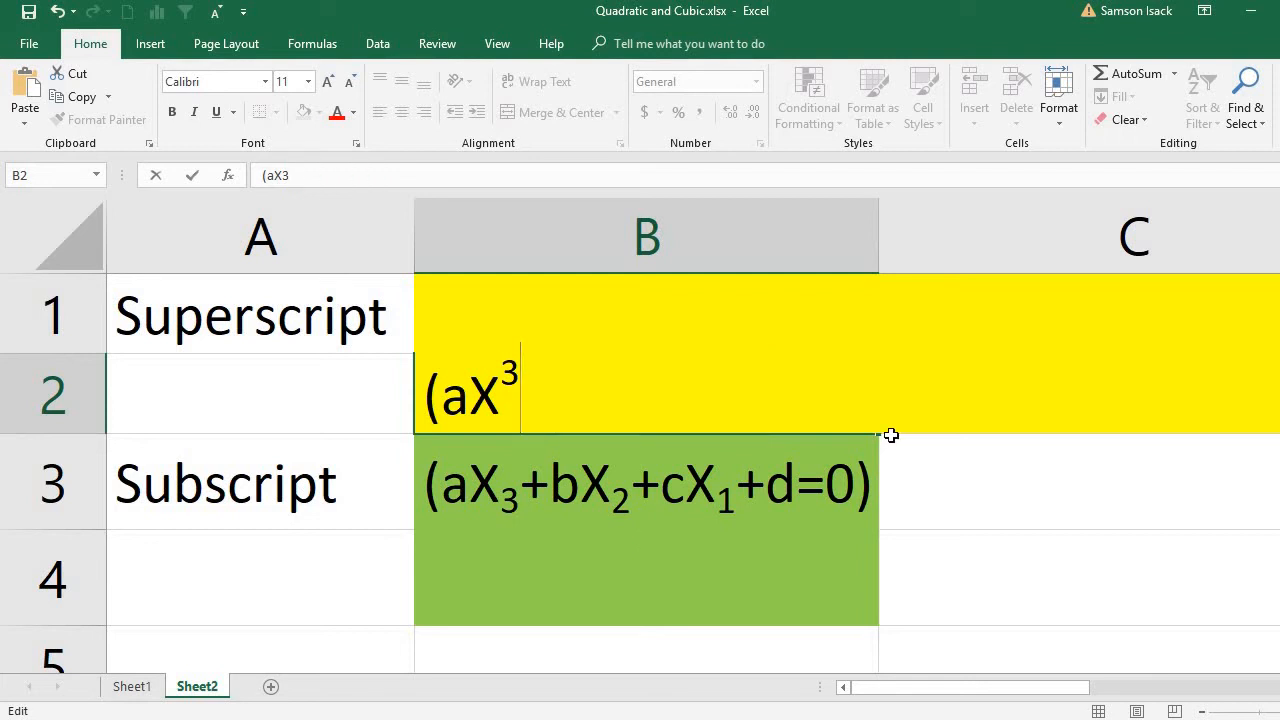
key("Return")
Reopen cell B2 for editing and try to continue the equation with a plus sign after the exponent 3.
left_click(664, 419)
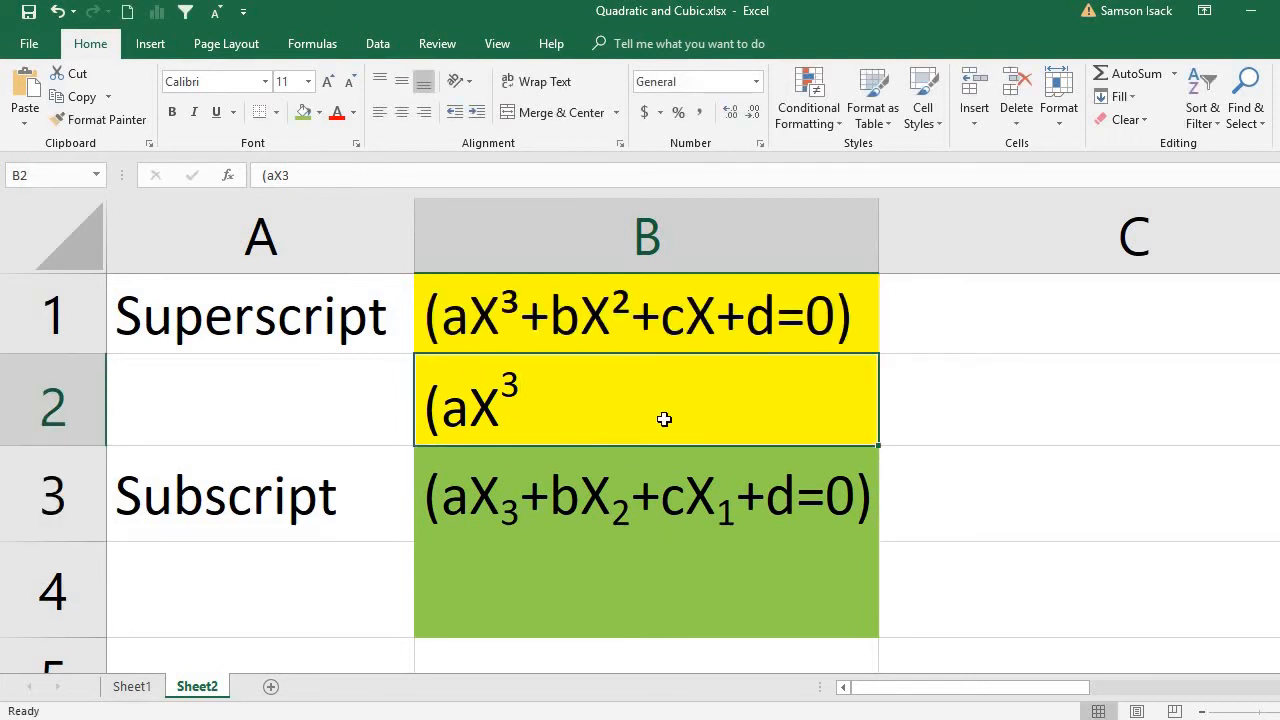
double_click(665, 420)
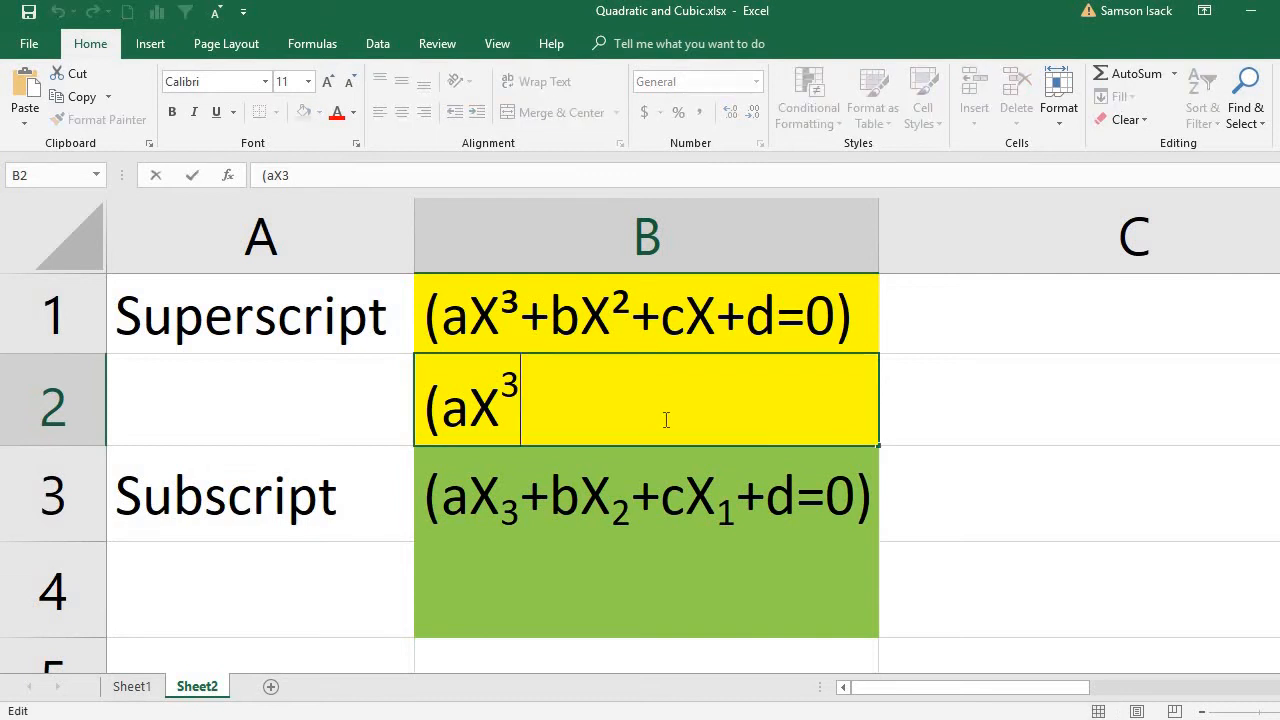
type("+bX2+cX1+d=0")
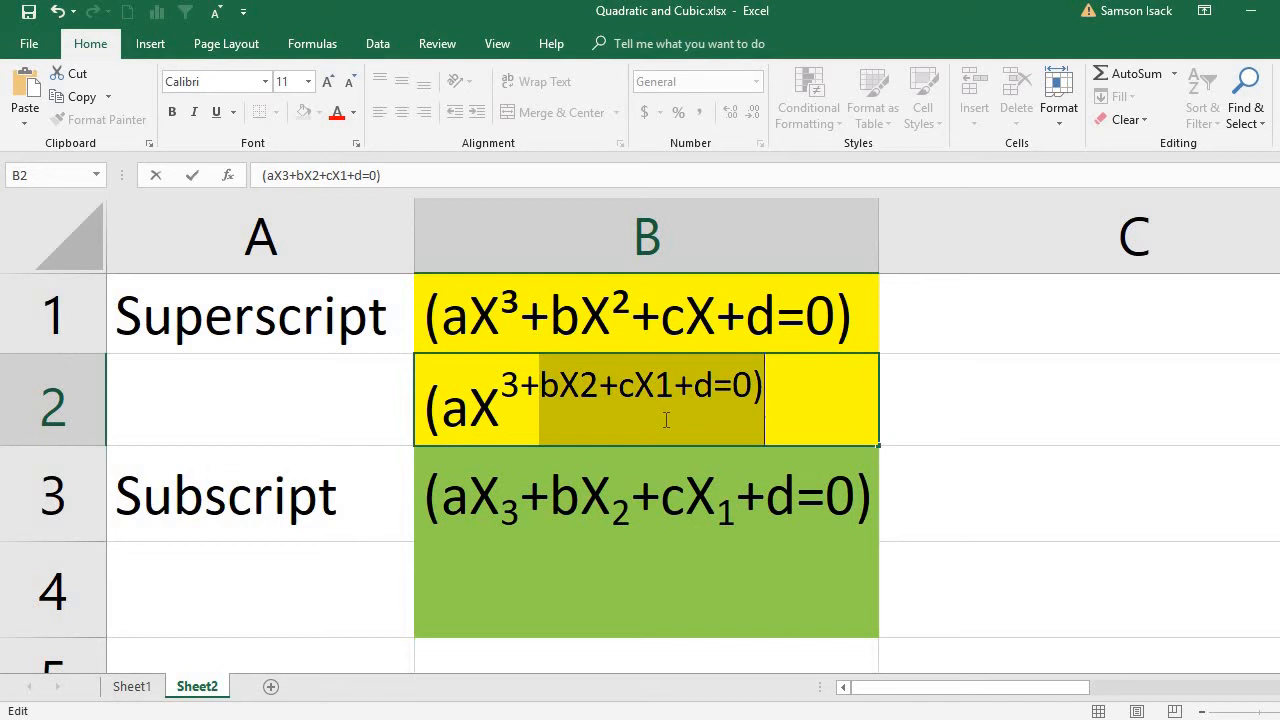
left_click(526, 382)
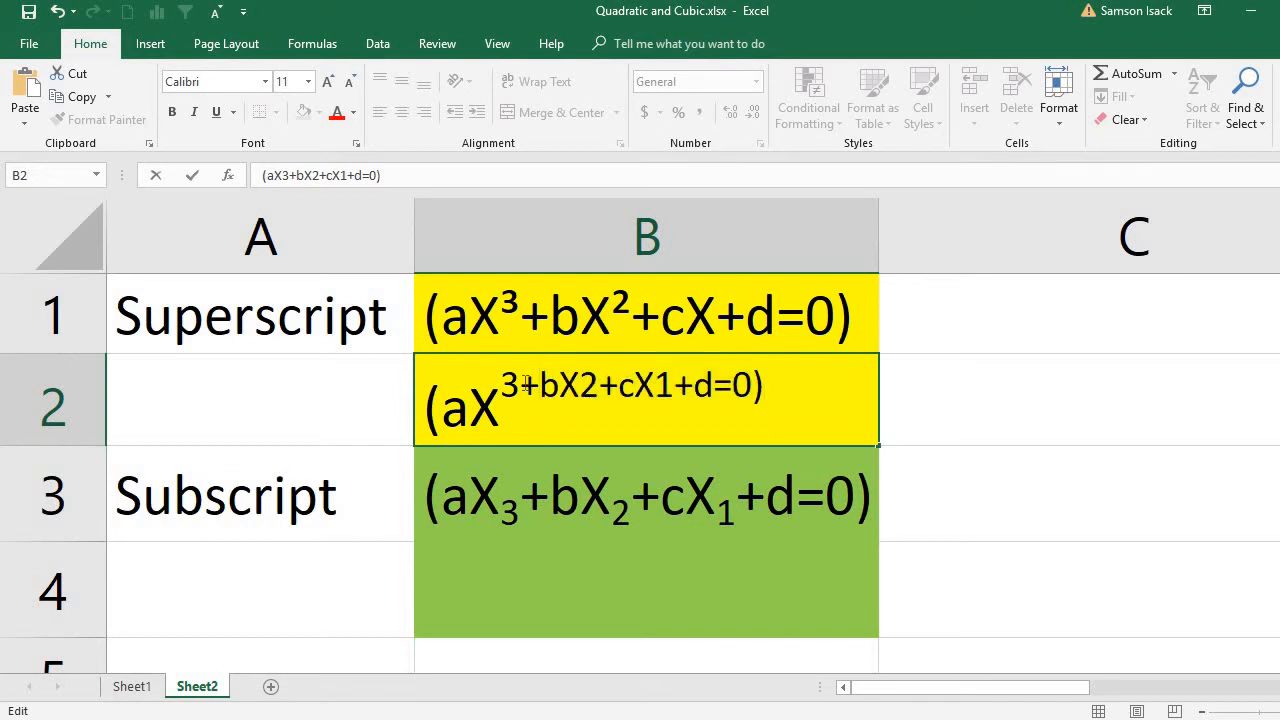
left_click_drag(526, 382, 783, 385)
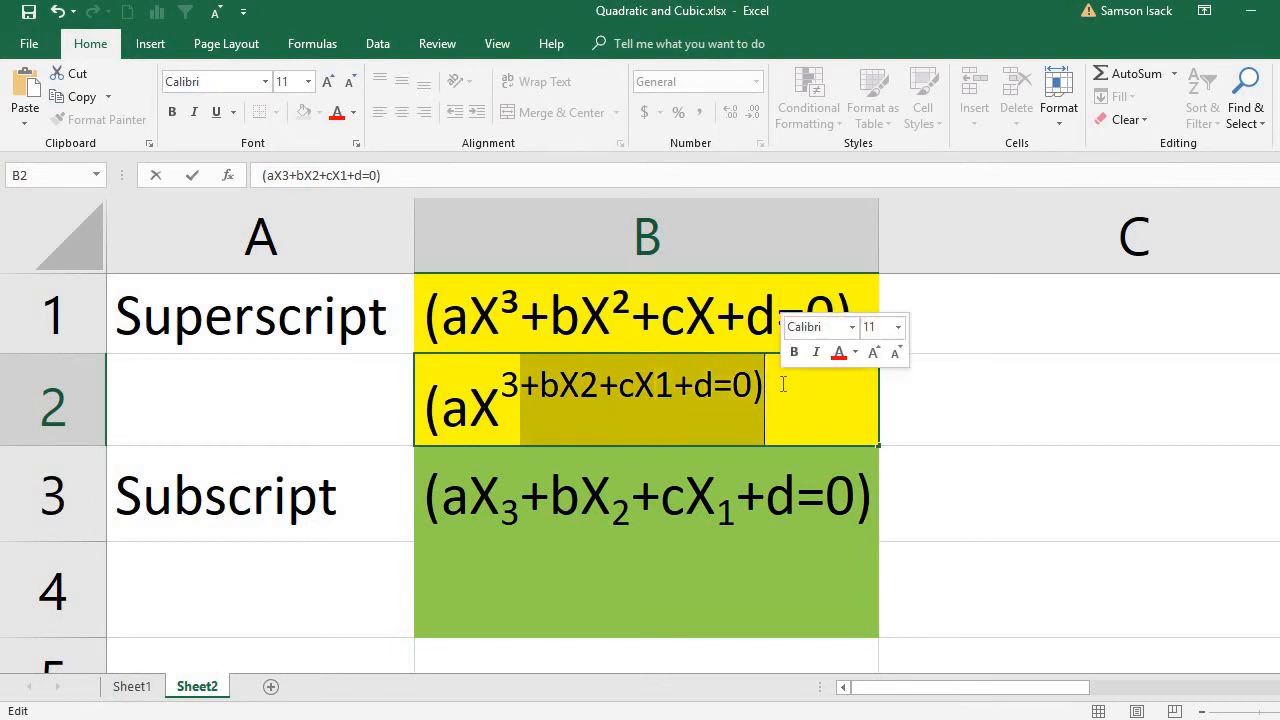
type("45454")
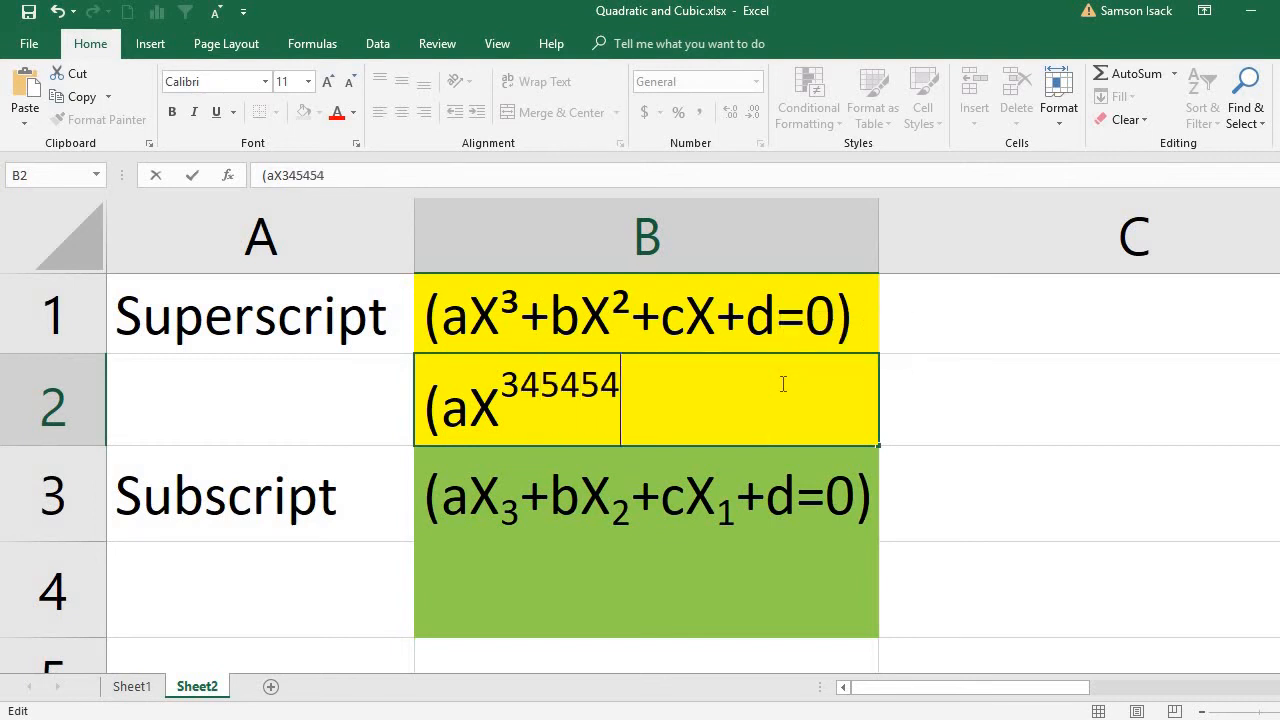
type("546464")
key("BackSpace")
key("BackSpace")
key("BackSpace")
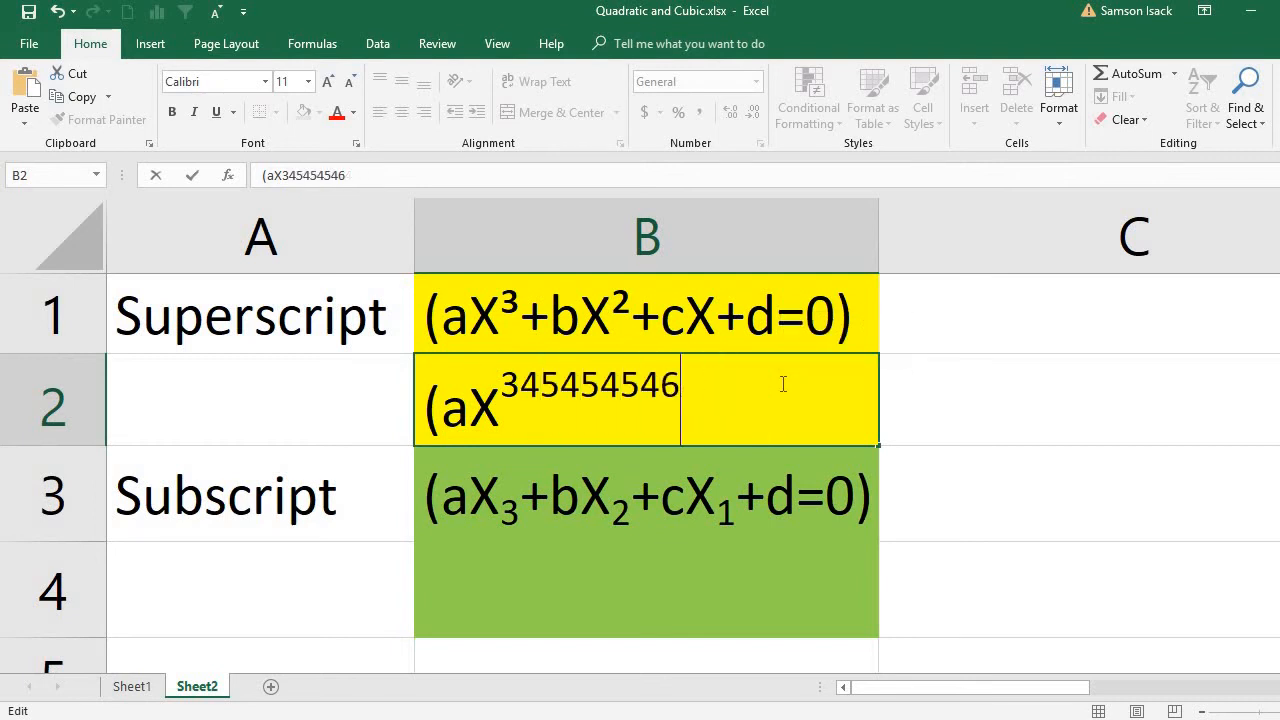
key("BackSpace")
key("BackSpace")
key("BackSpace")
key("BackSpace")
key("BackSpace")
key("BackSpace")
key("BackSpace")
key("BackSpace")
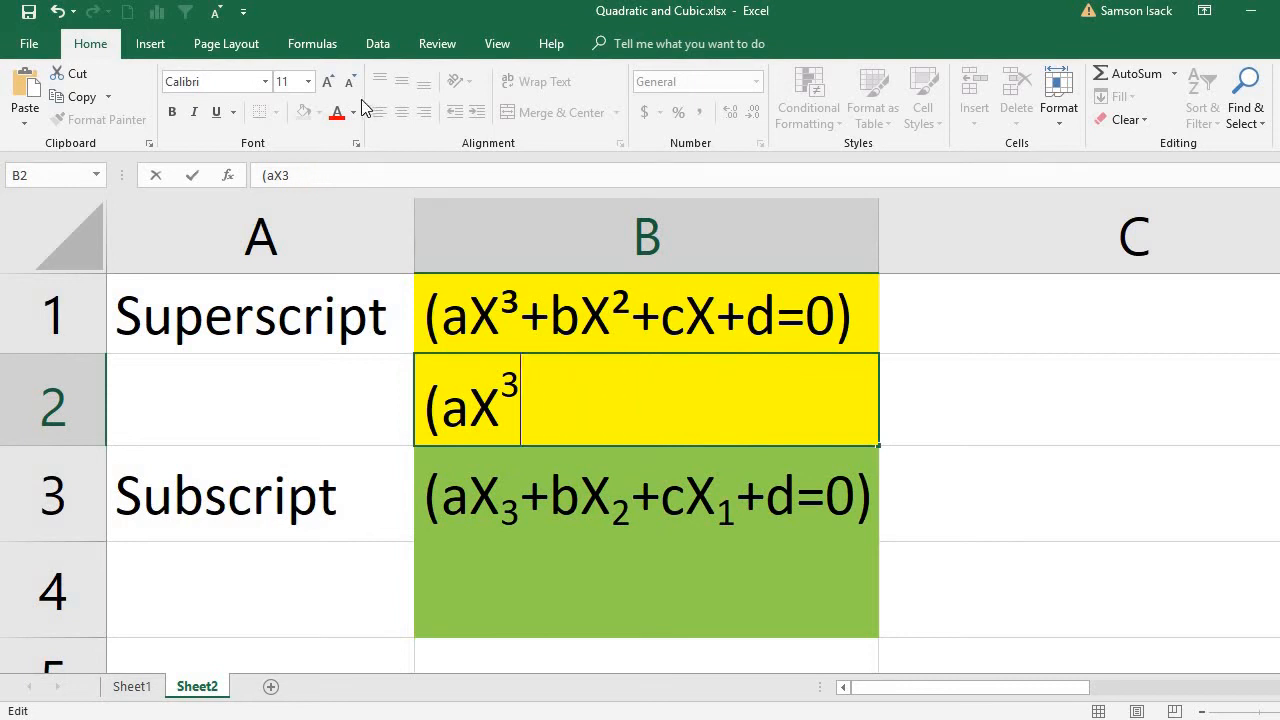
Turn off the Superscript font effect after the exponent 3 and continue the equation in cell B2 with +b.
left_click(356, 148)
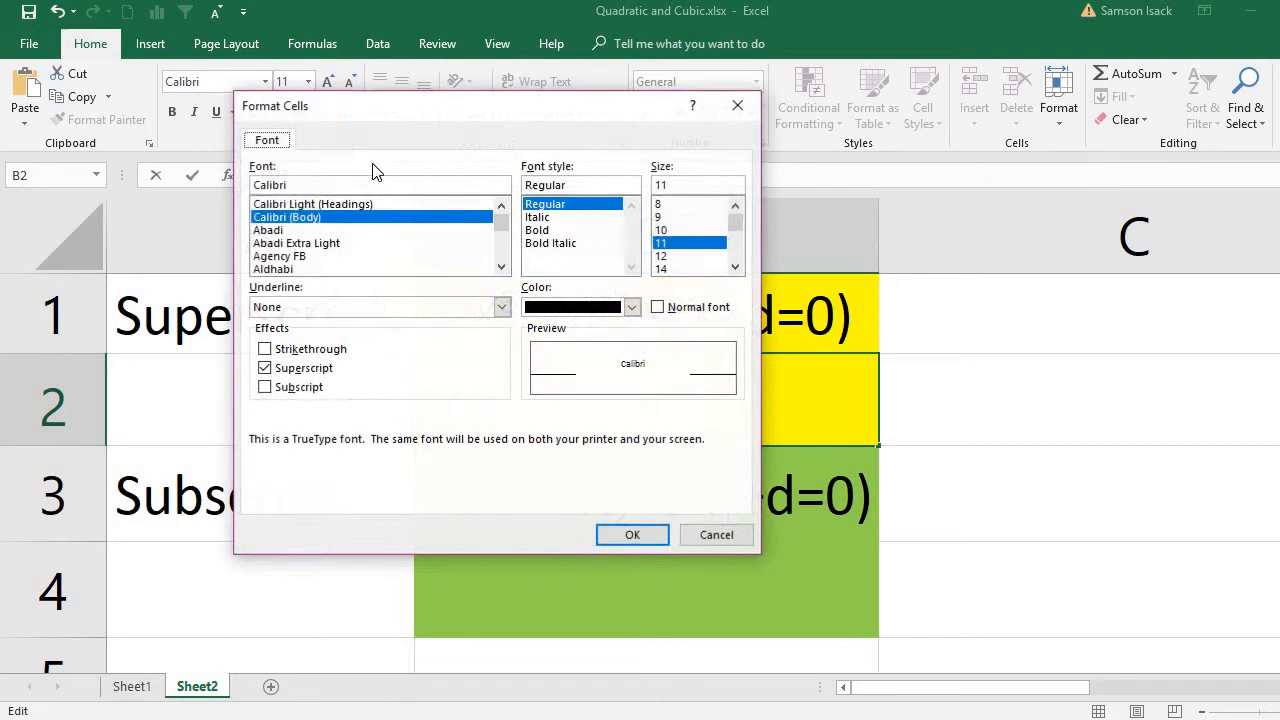
left_click(324, 375)
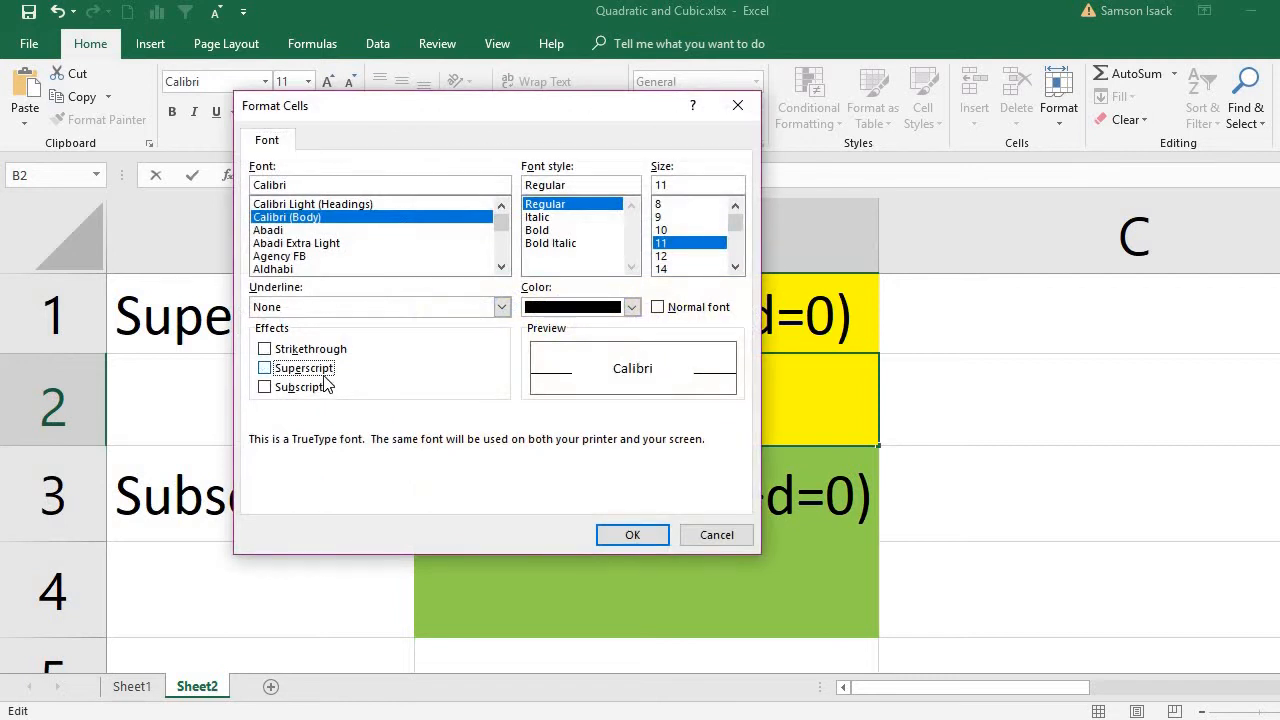
left_click(655, 535)
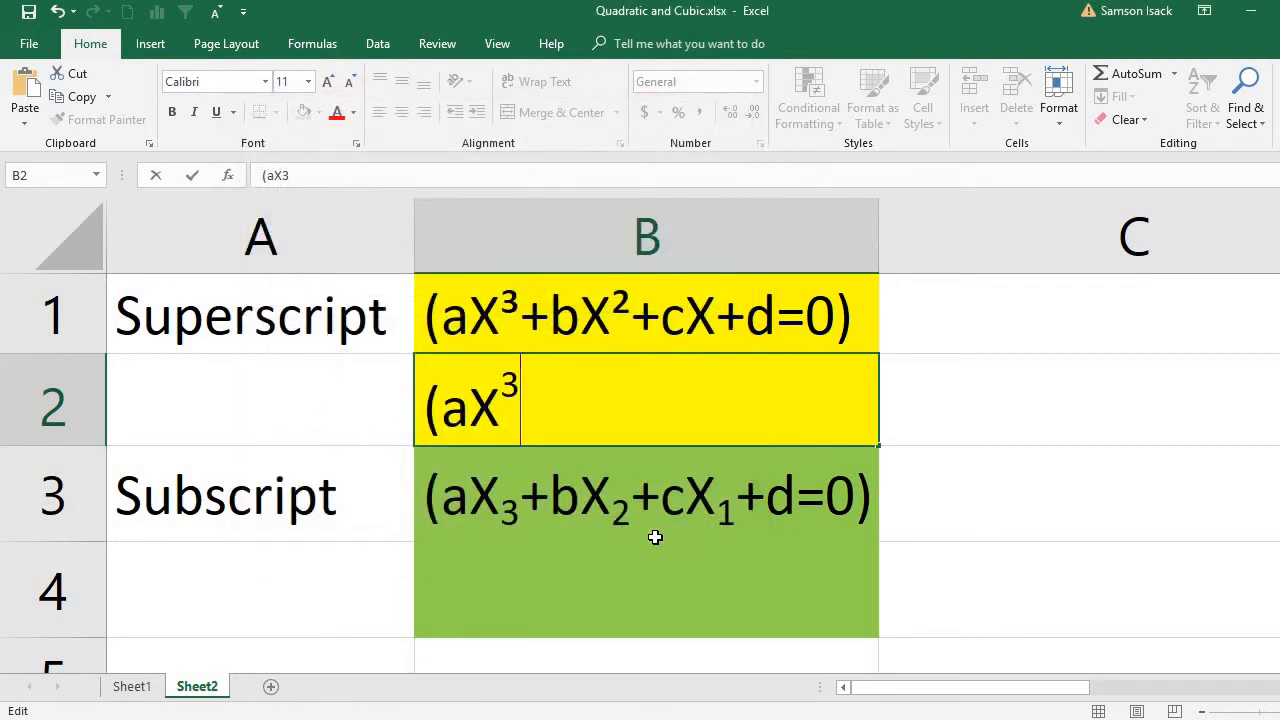
type("+bX2+cX1+d=0")
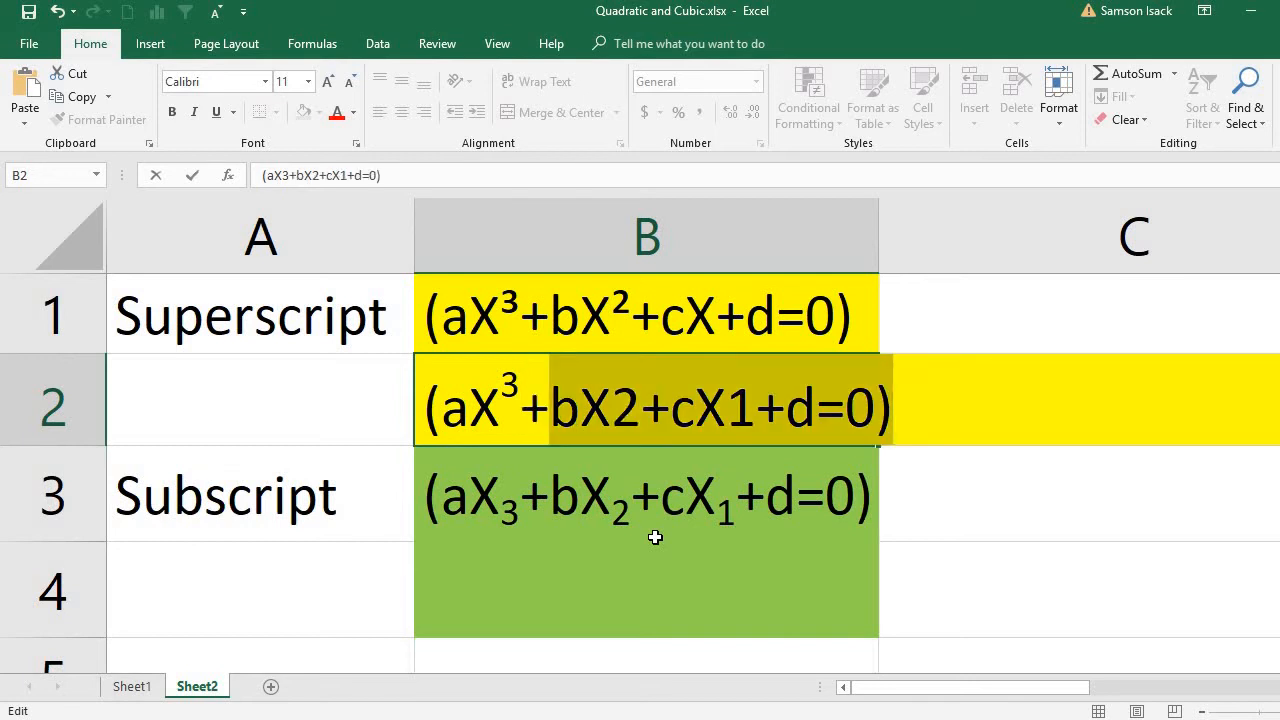
key("End")
key("shift+Left")
key("shift+Left")
key("shift+Left")
key("shift+Left")
key("shift+Left")
key("shift+Left")
key("shift+Left")
key("shift+Left")
key("shift+Left")
key("shift+Left")
key("shift+Left")
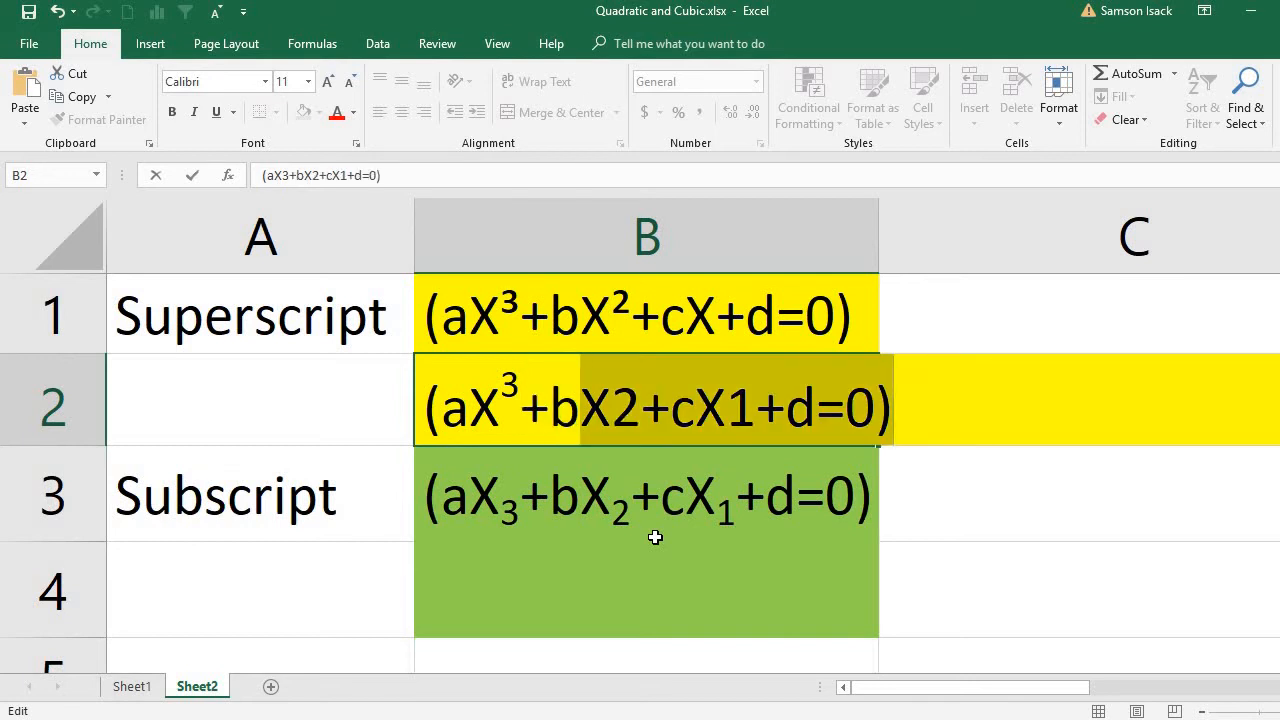
Append a capital X after +b in cell B2, correcting the lowercase x.
type("x")
key("Delete")
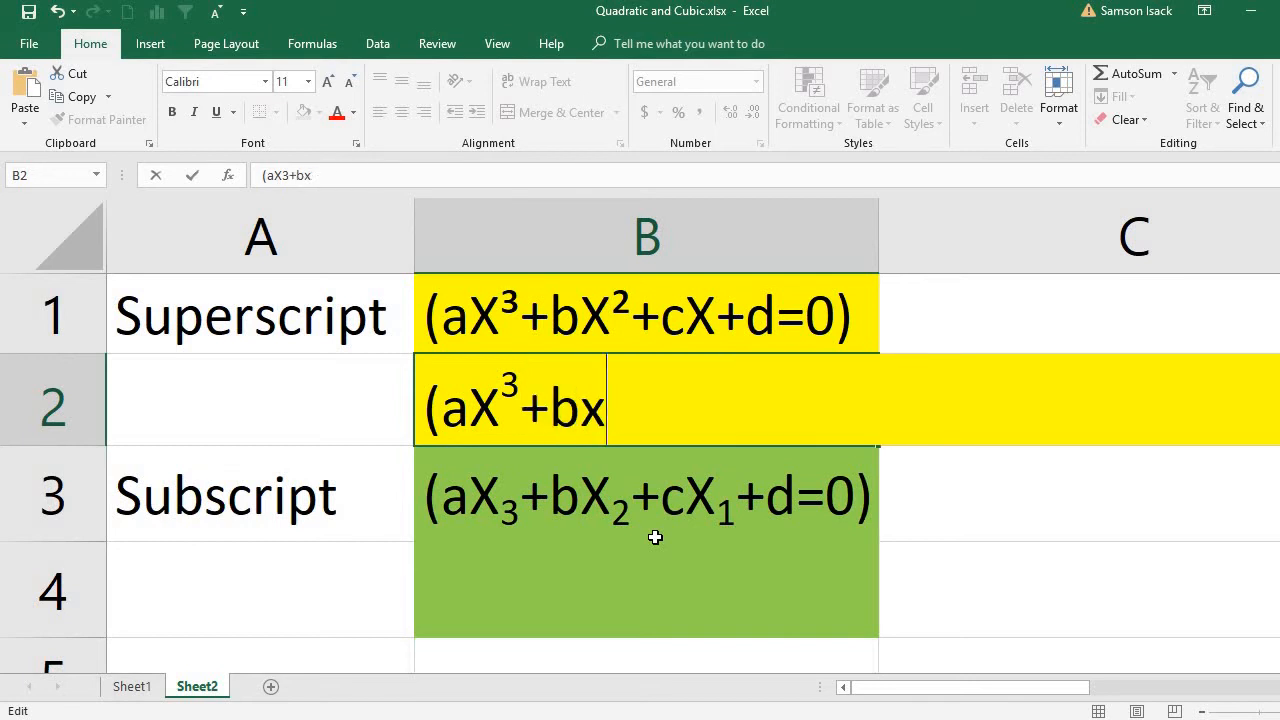
type("X")
key("BackSpace")
key("BackSpace")
type("X2+cX1+d=0")
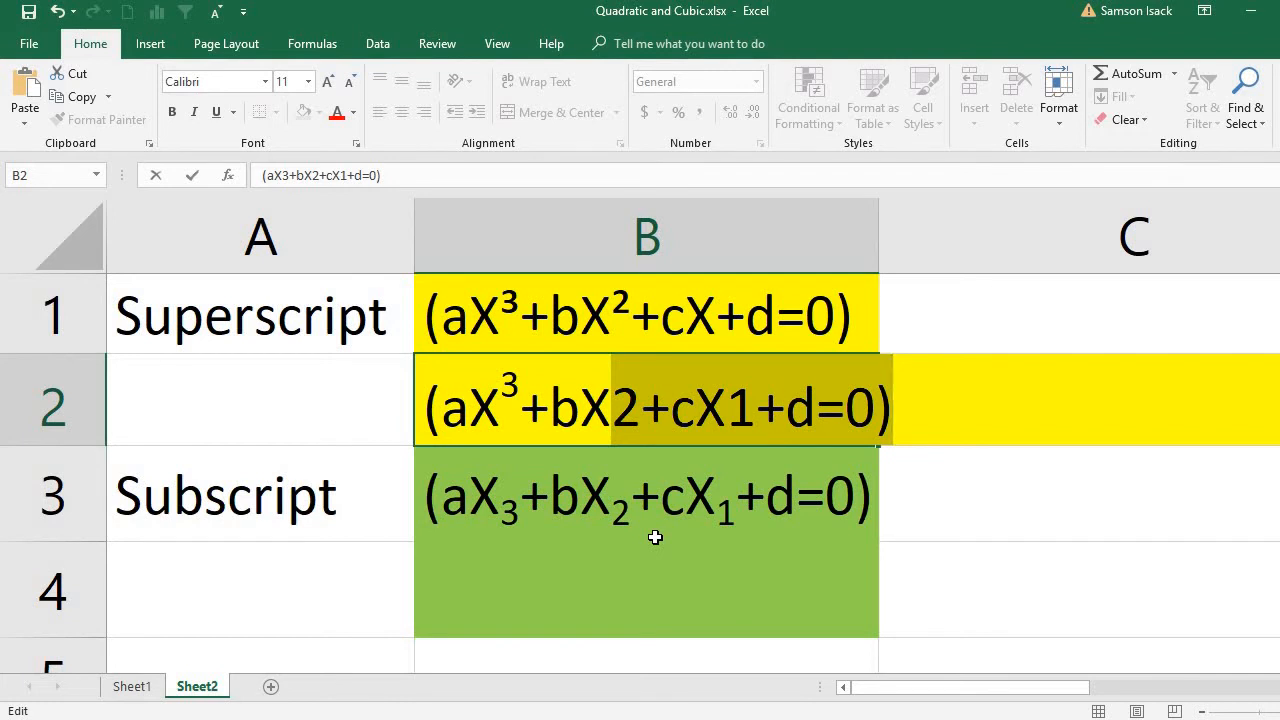
Complete the second term in cell B2 as bX2 and format only its 2 as superscript.
left_click_drag(612, 425, 644, 451)
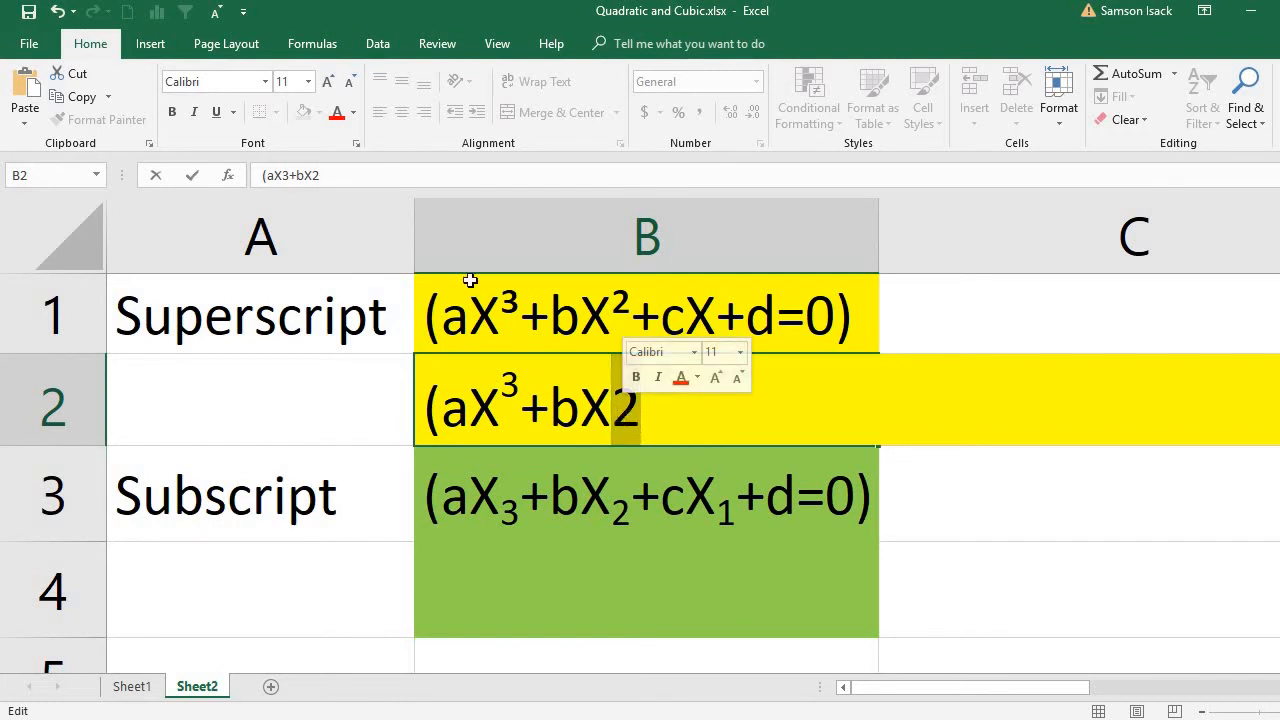
left_click(355, 144)
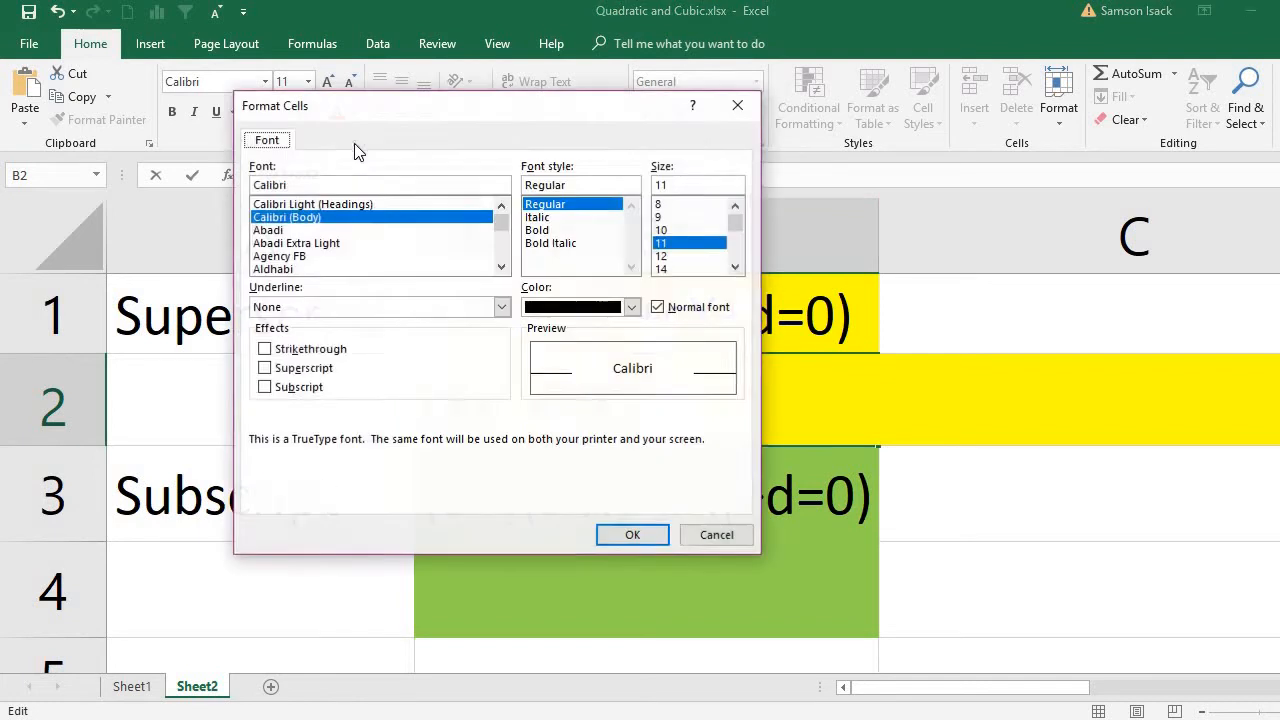
left_click(292, 368)
left_click(628, 537)
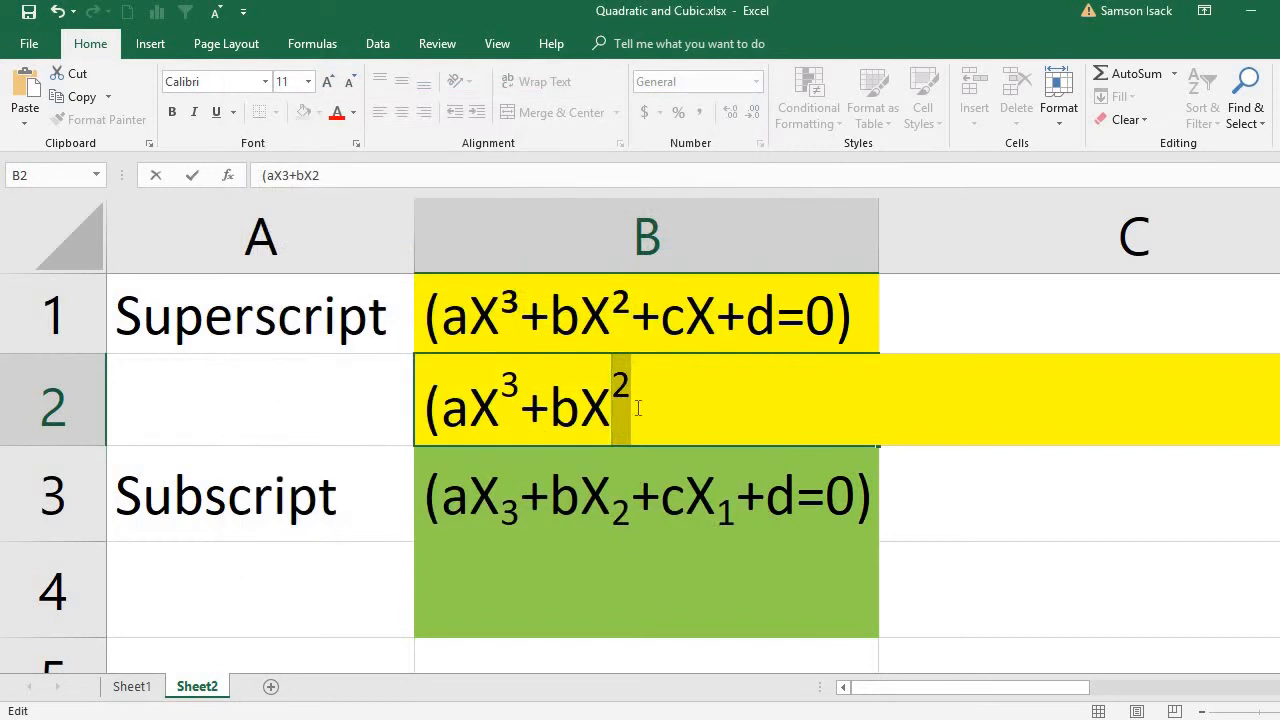
left_click(638, 407)
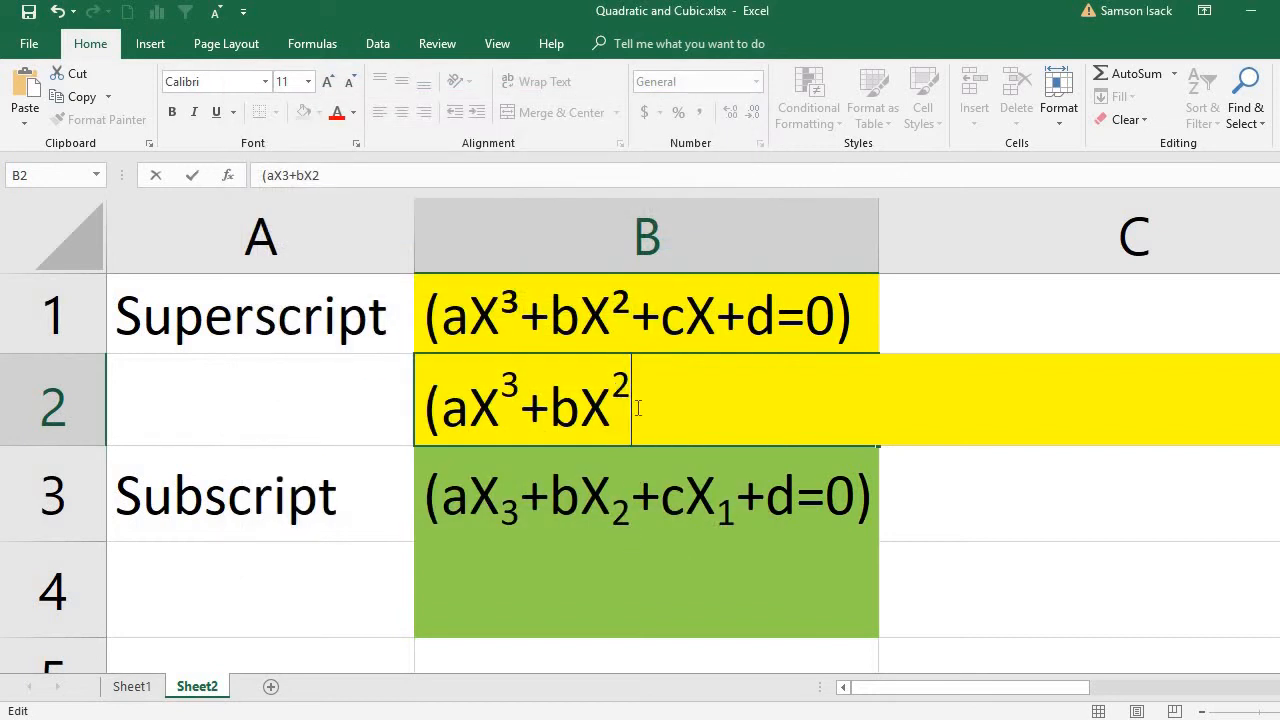
Try a plus sign after the exponent 2, delete it with its autocompleted text, and commit the partial equation in cell B2.
type("+cX1+d=0")
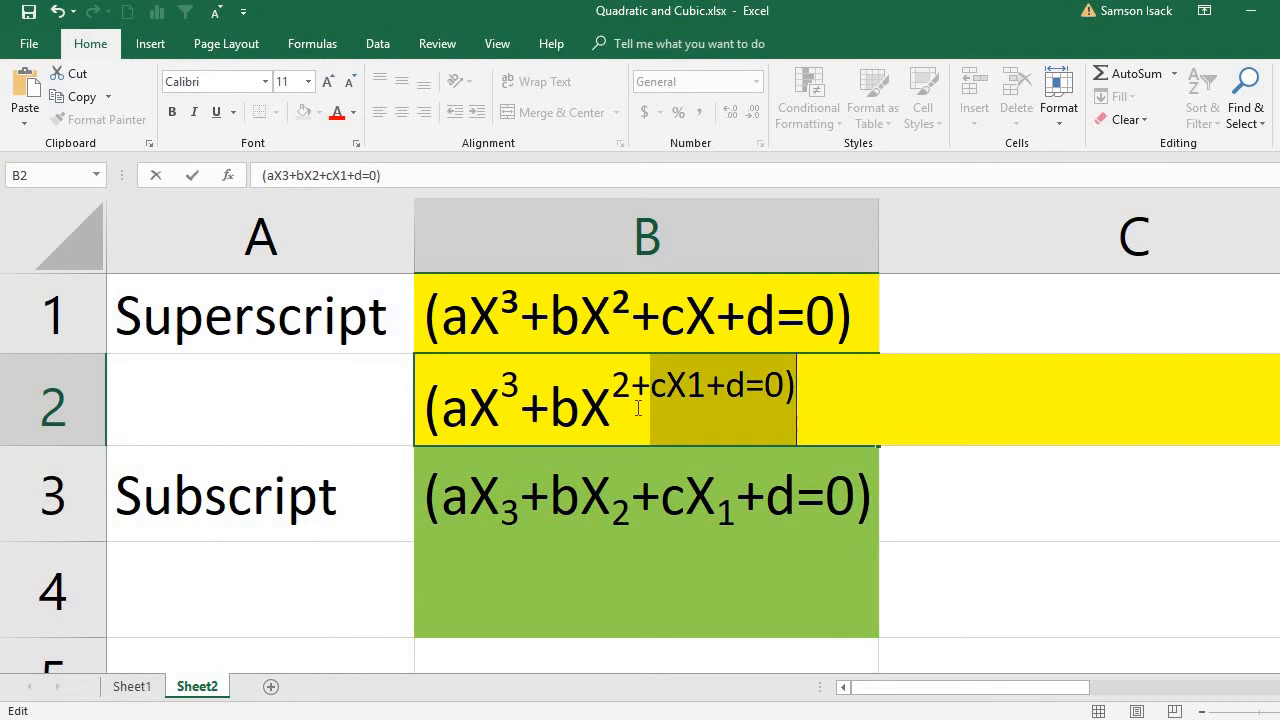
key("BackSpace")
key("BackSpace")
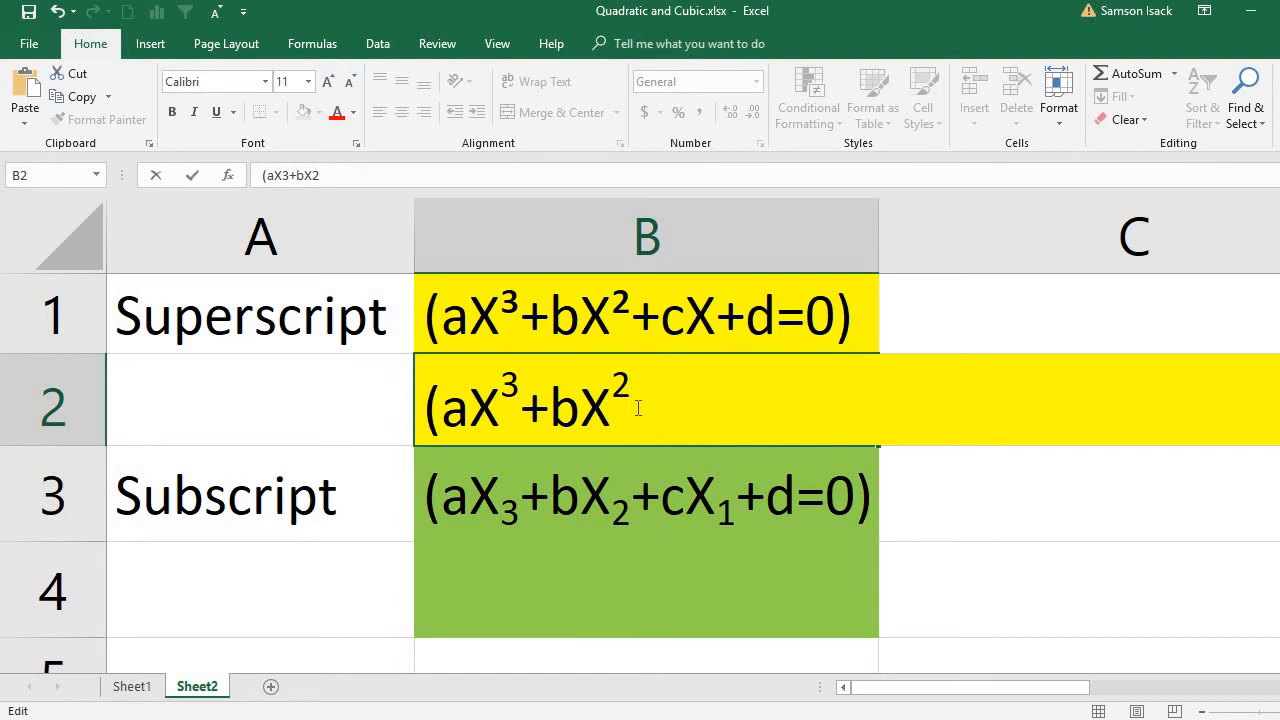
key("Return")
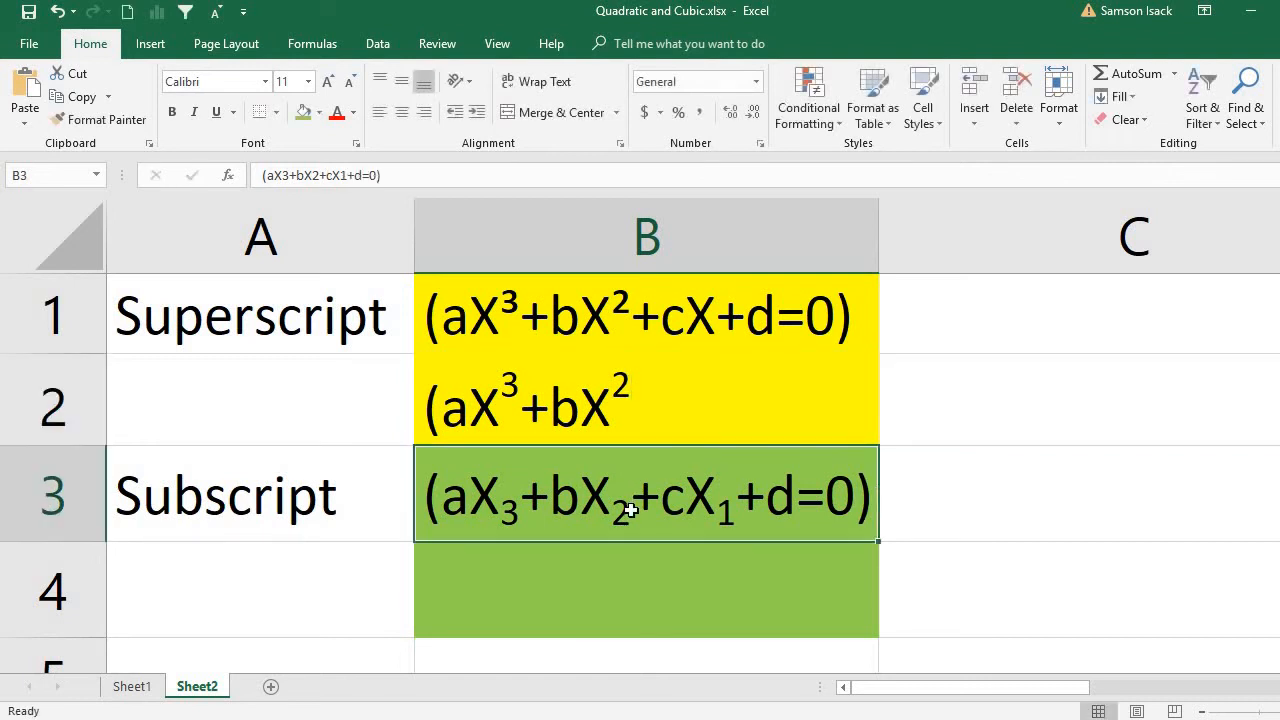
Resume editing cell B2 after the exponent 2 and restore Normal font for the text that follows.
double_click(640, 421)
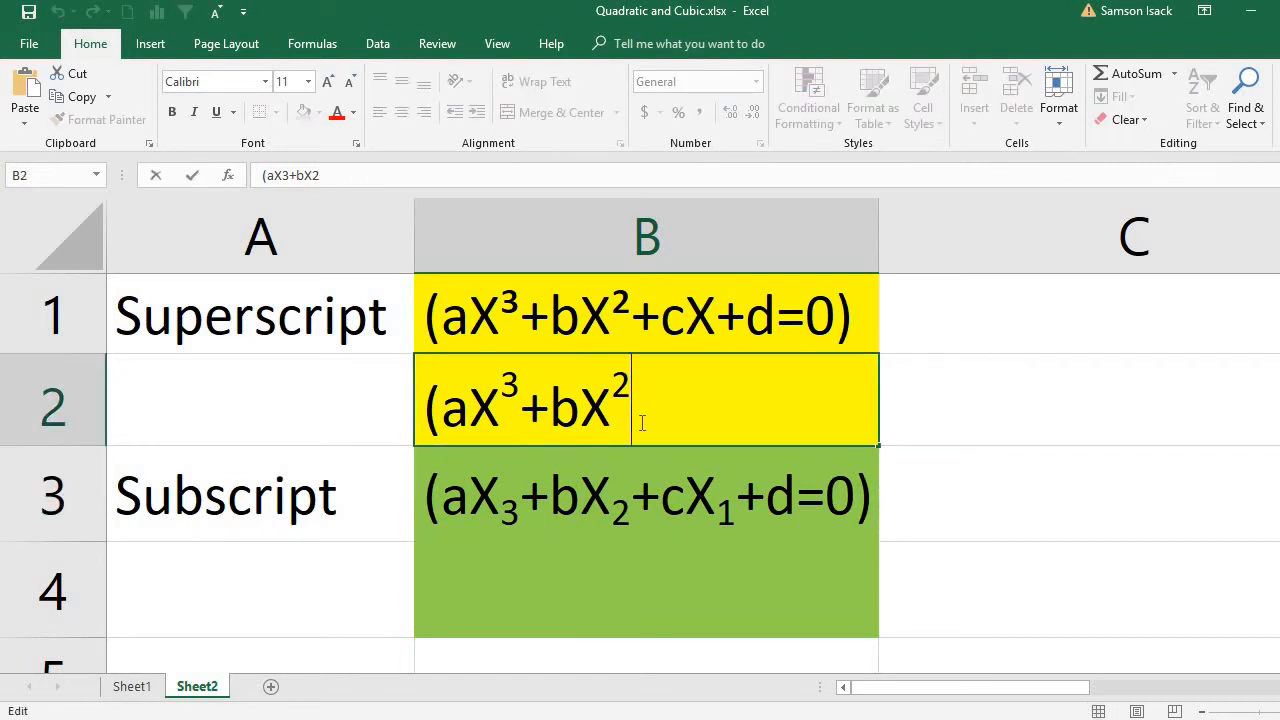
type("+")
key("BackSpace")
key("BackSpace")
left_click(356, 143)
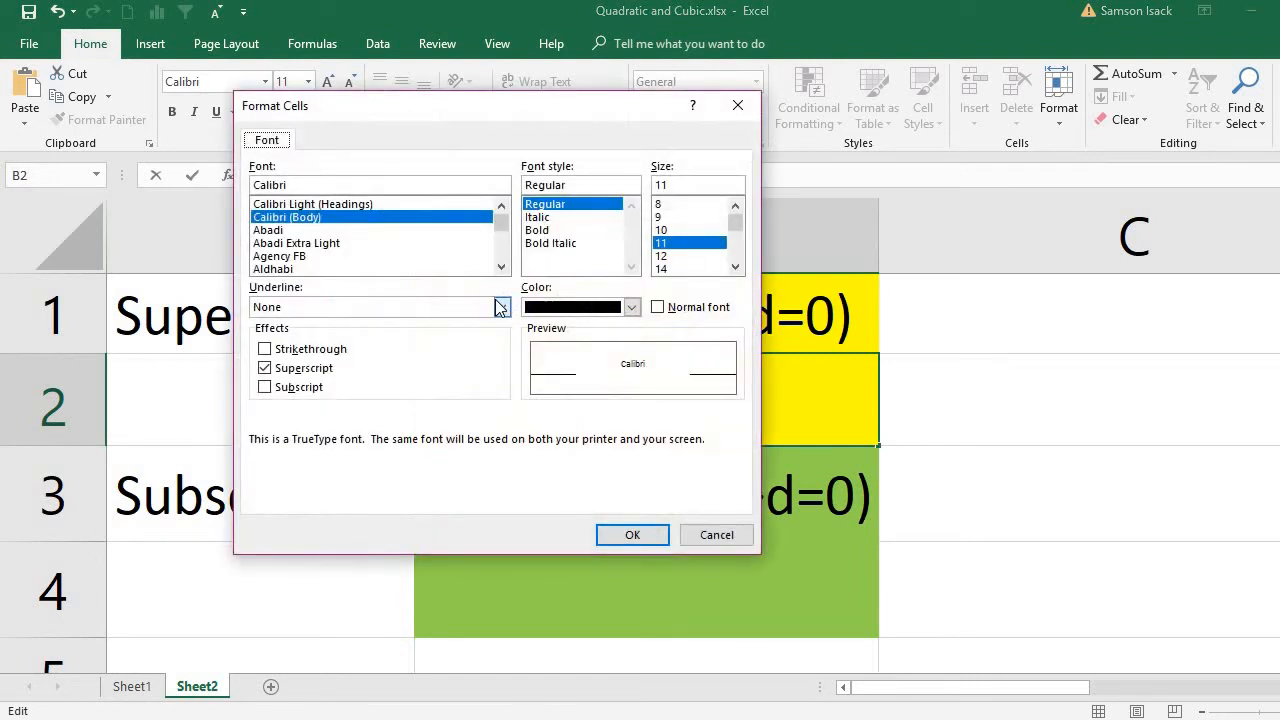
left_click(708, 307)
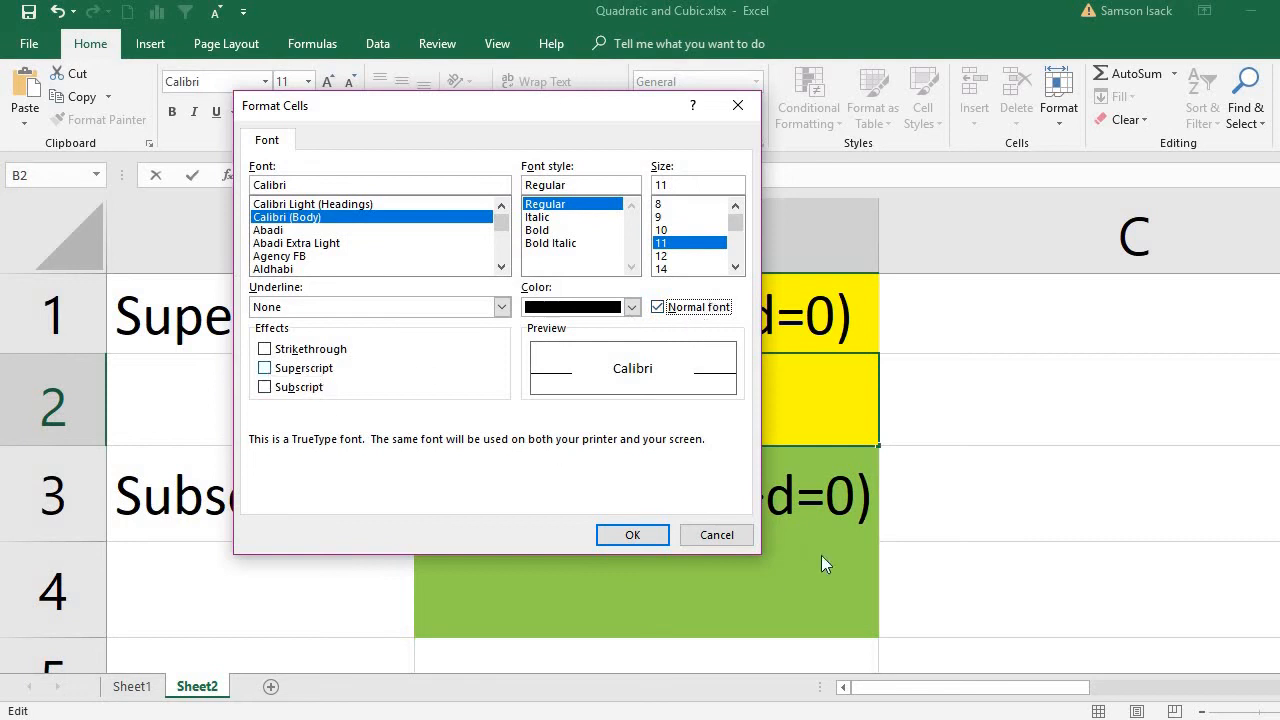
left_click(633, 535)
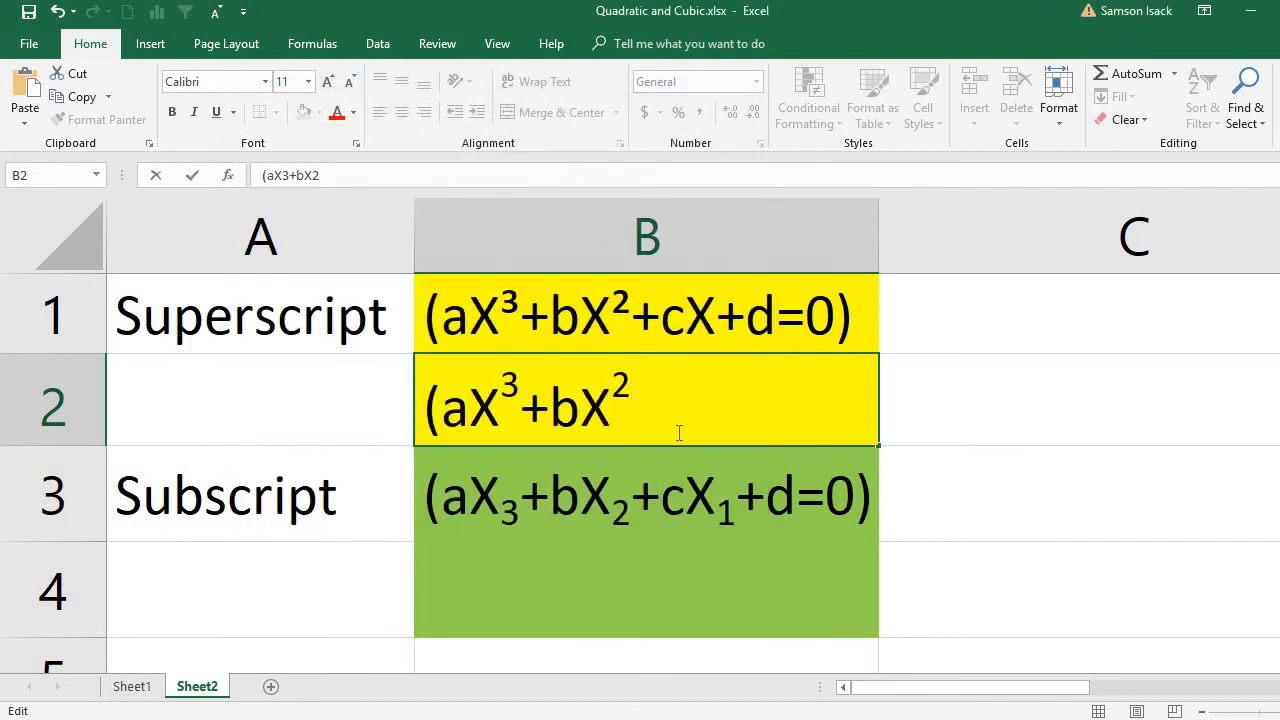
Complete the equation in cell B2 with +cX+d=0), removing the autocompleted 1 after cX, and commit the entry.
type("+cX1+d=0")
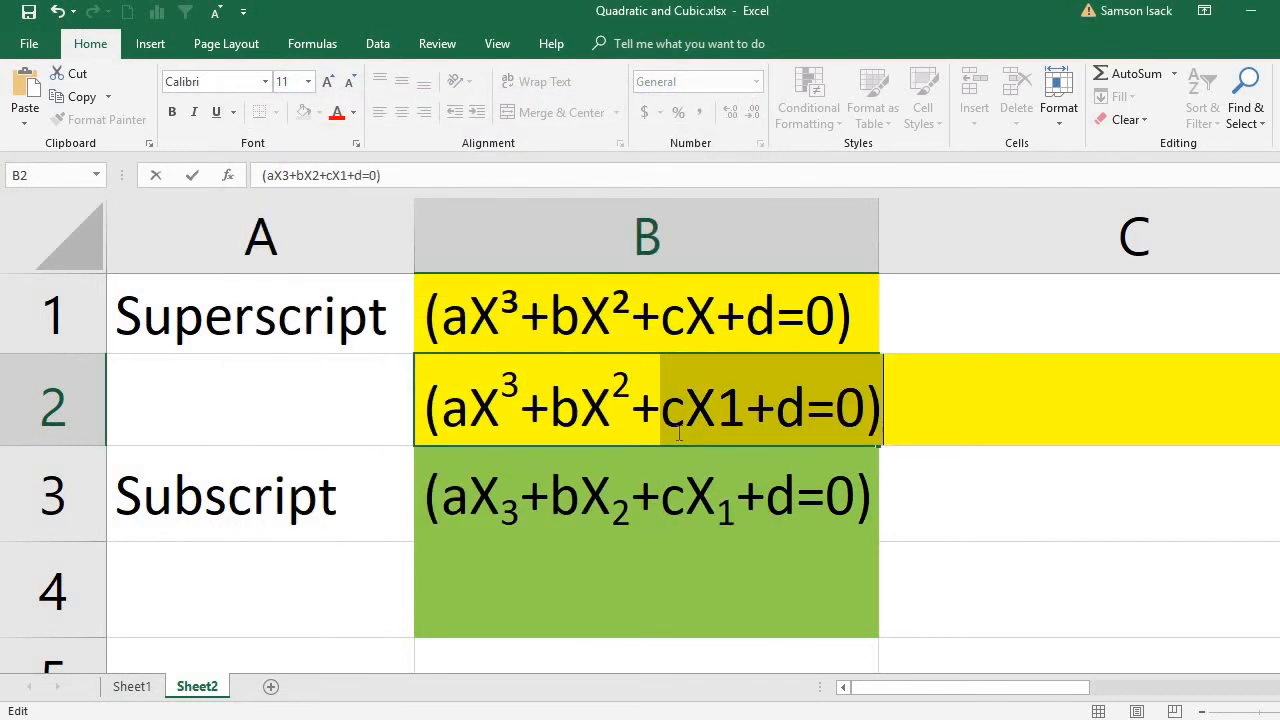
left_click(743, 411)
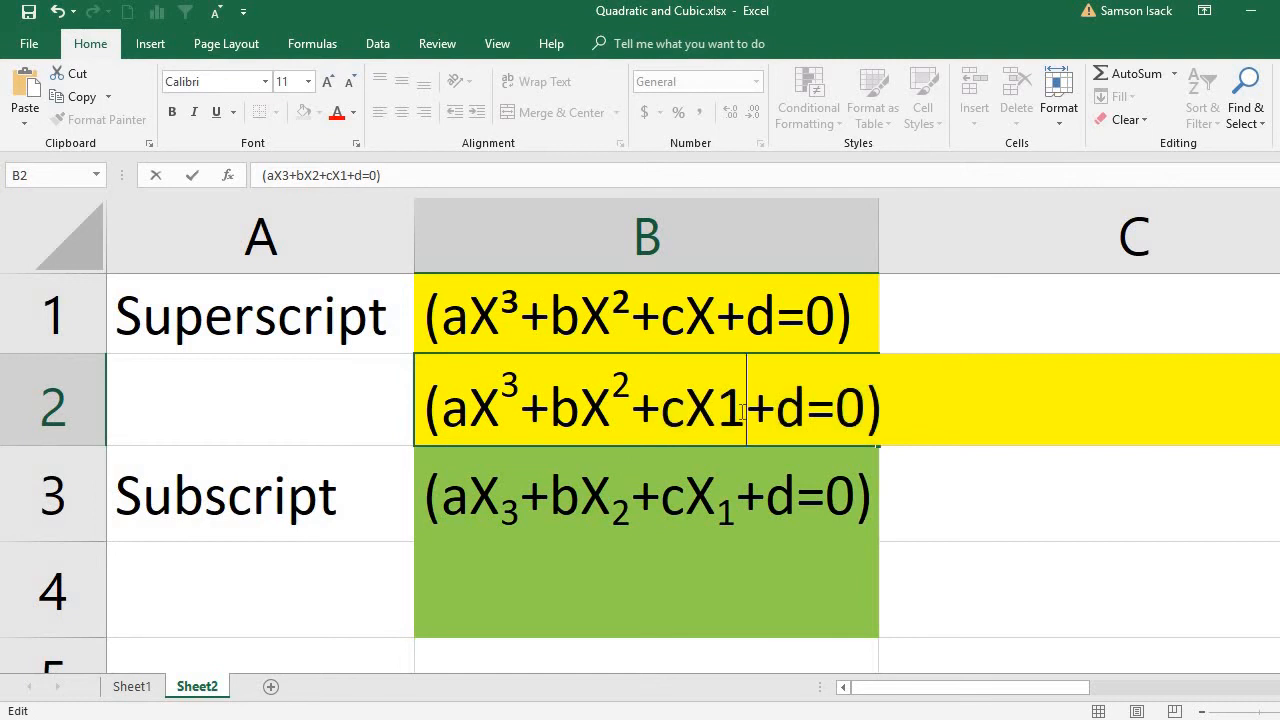
key("BackSpace")
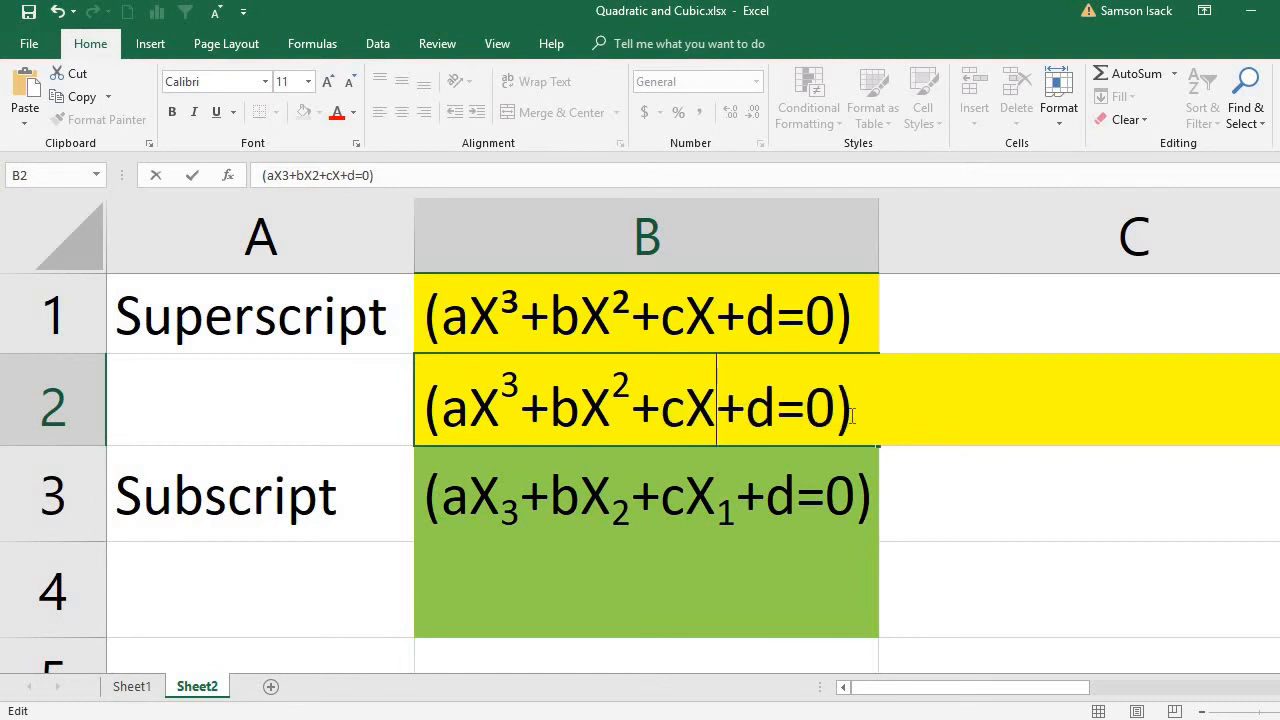
left_click(885, 415)
key("Return")
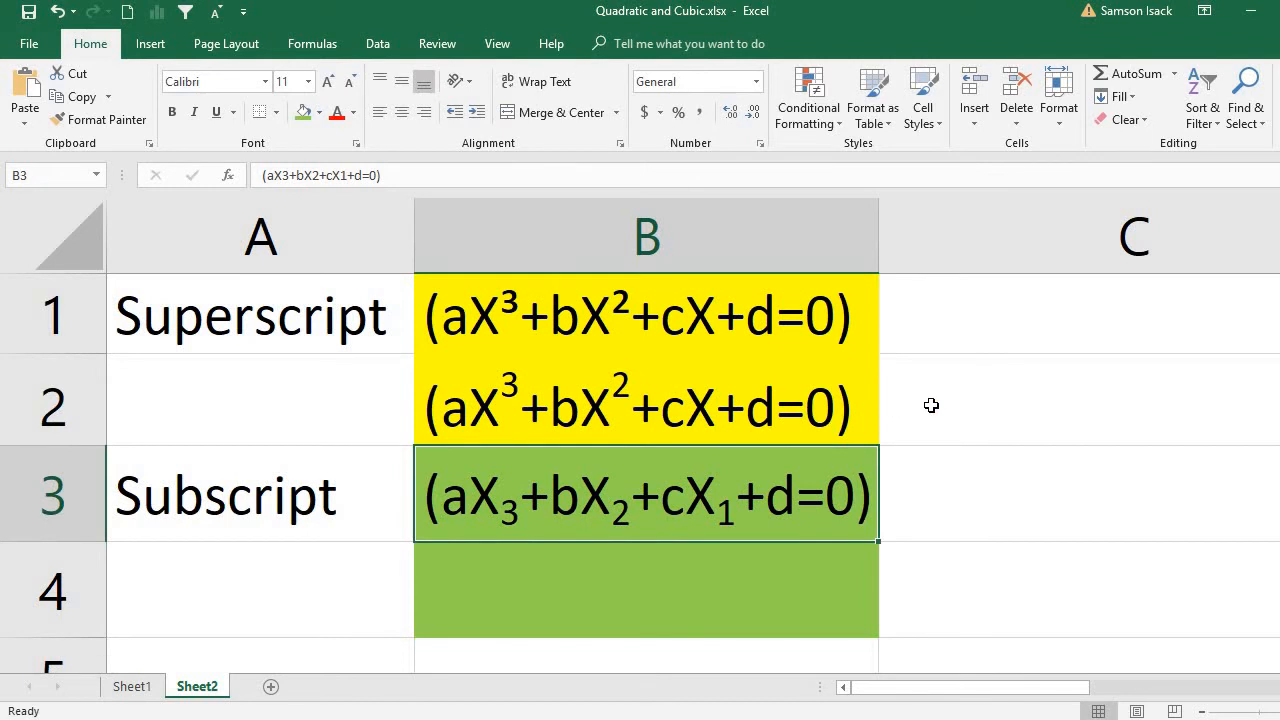
Write the equation aX3+bX2+cX+d=0 as plain text in cell C2.
left_click(931, 405)
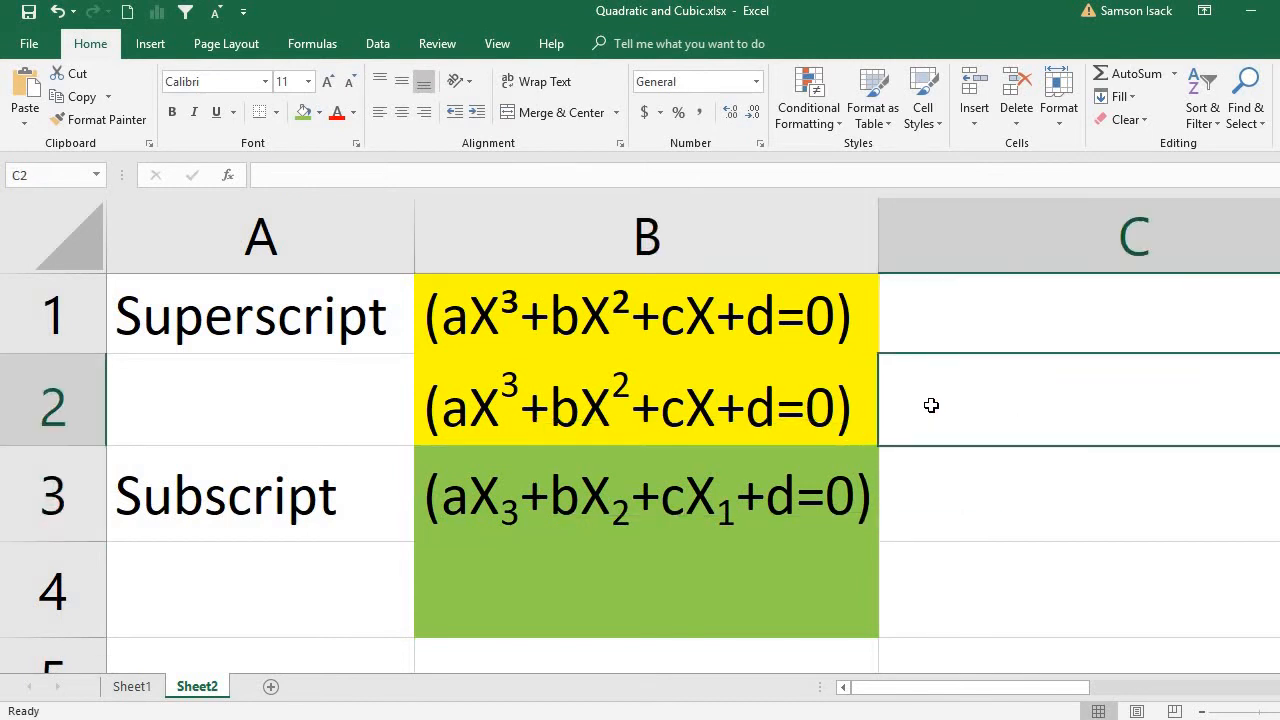
type("a")
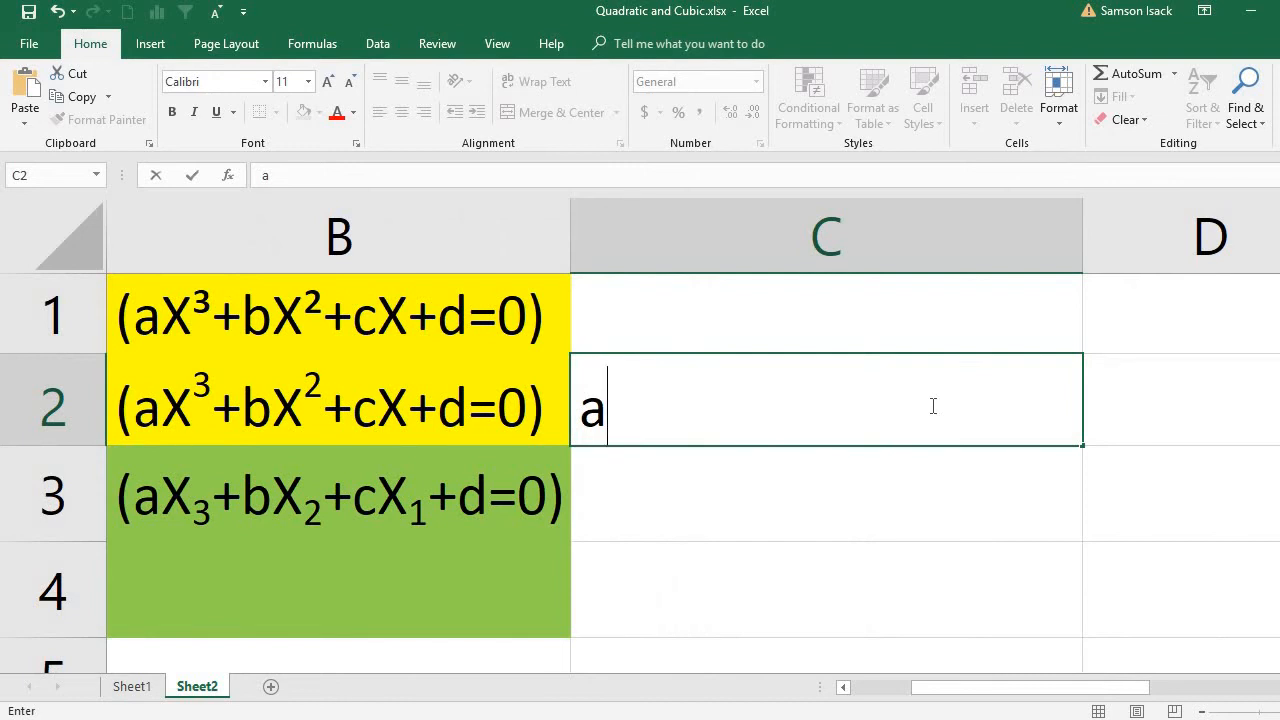
type("X")
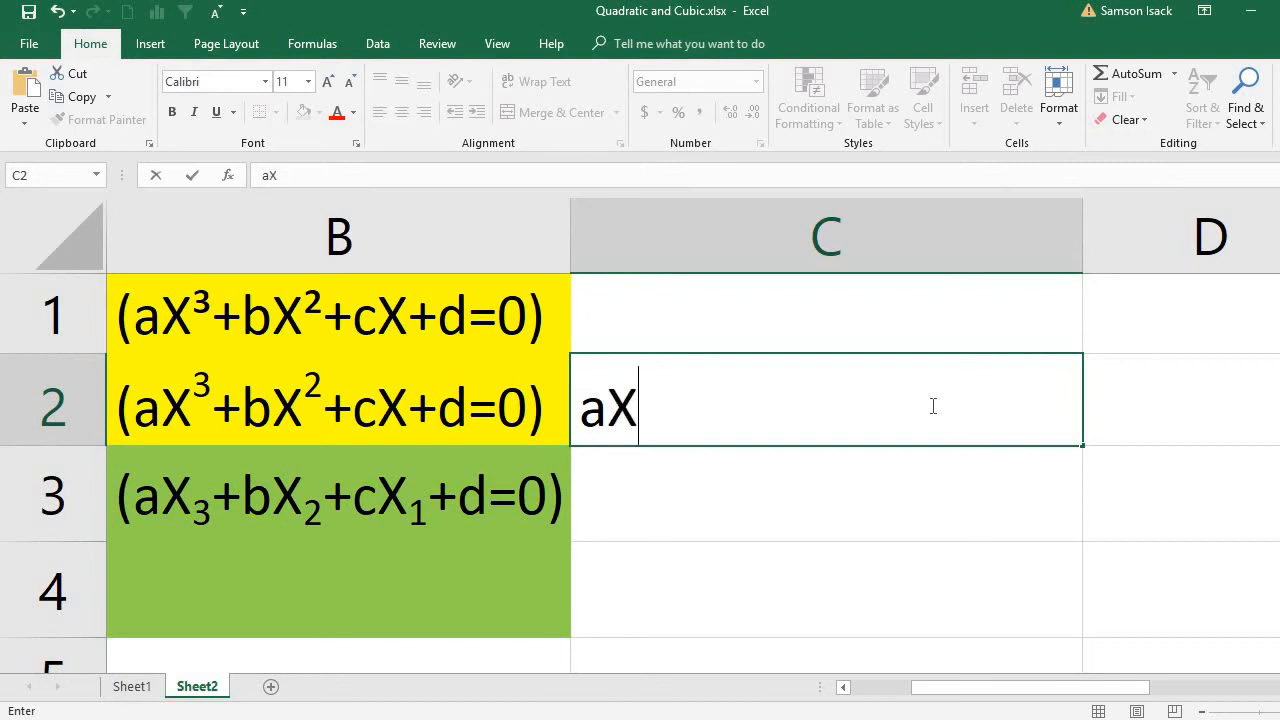
type("3")
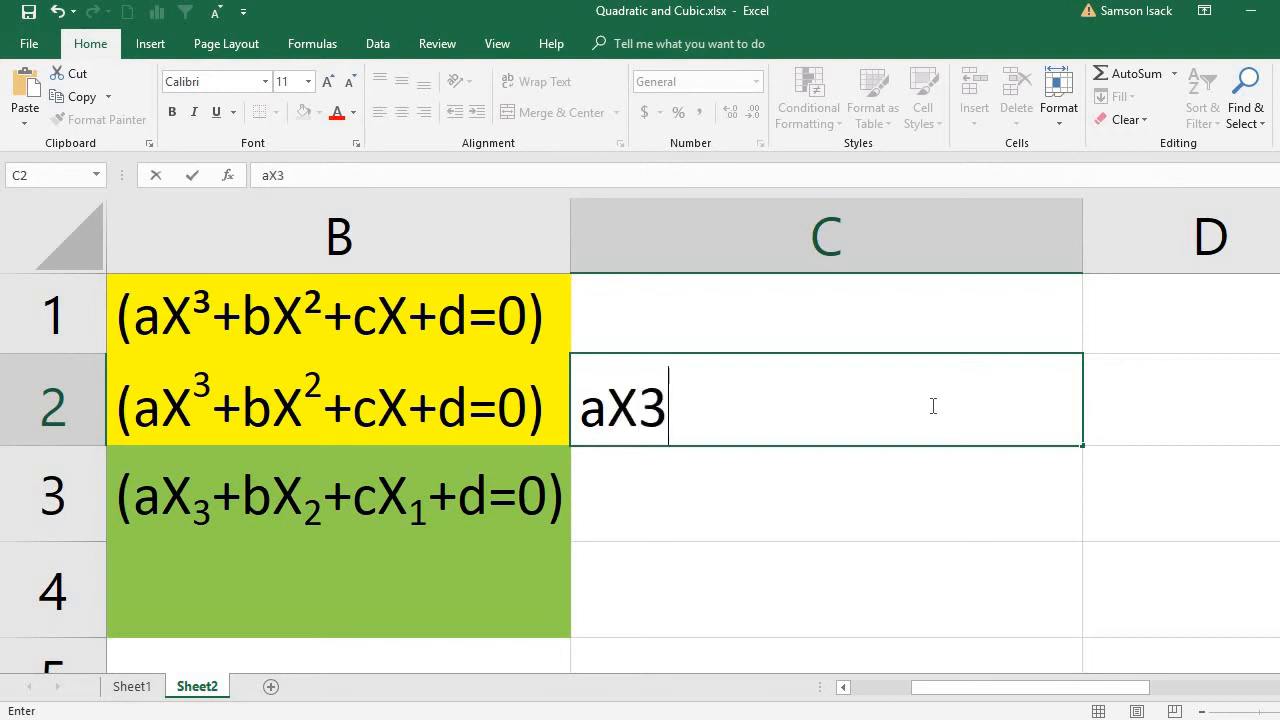
type("+b")
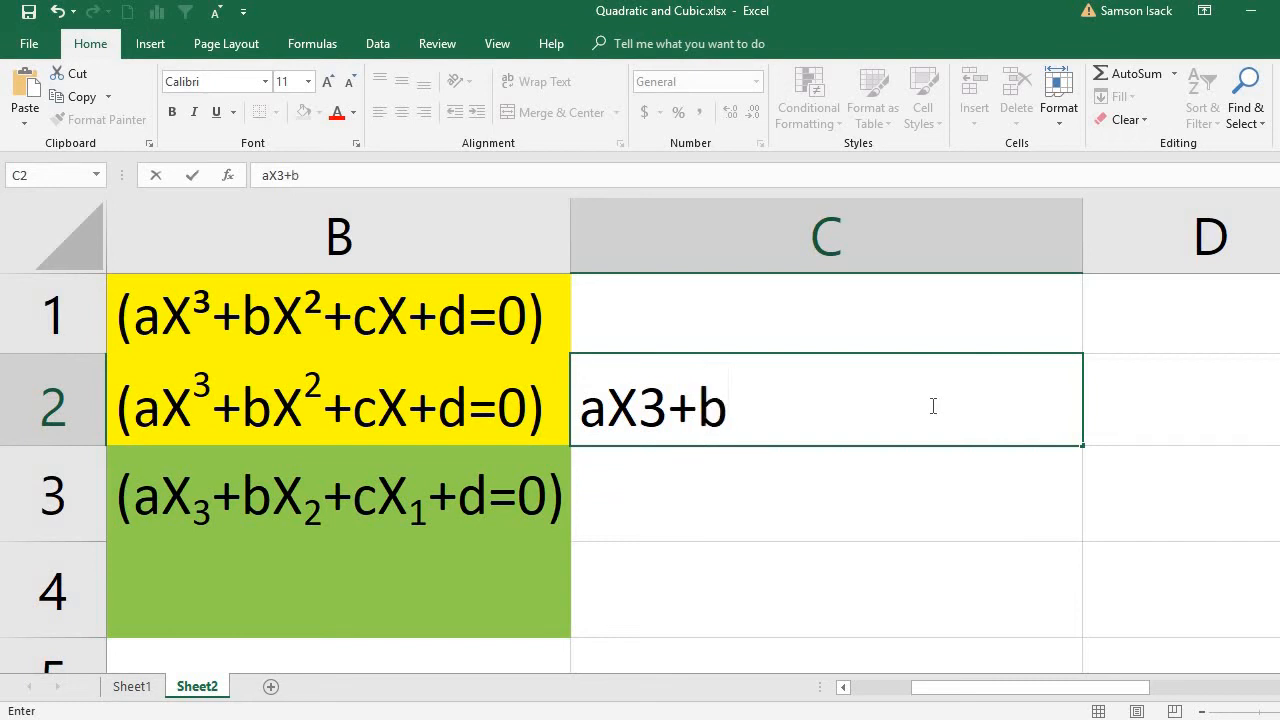
type("X2")
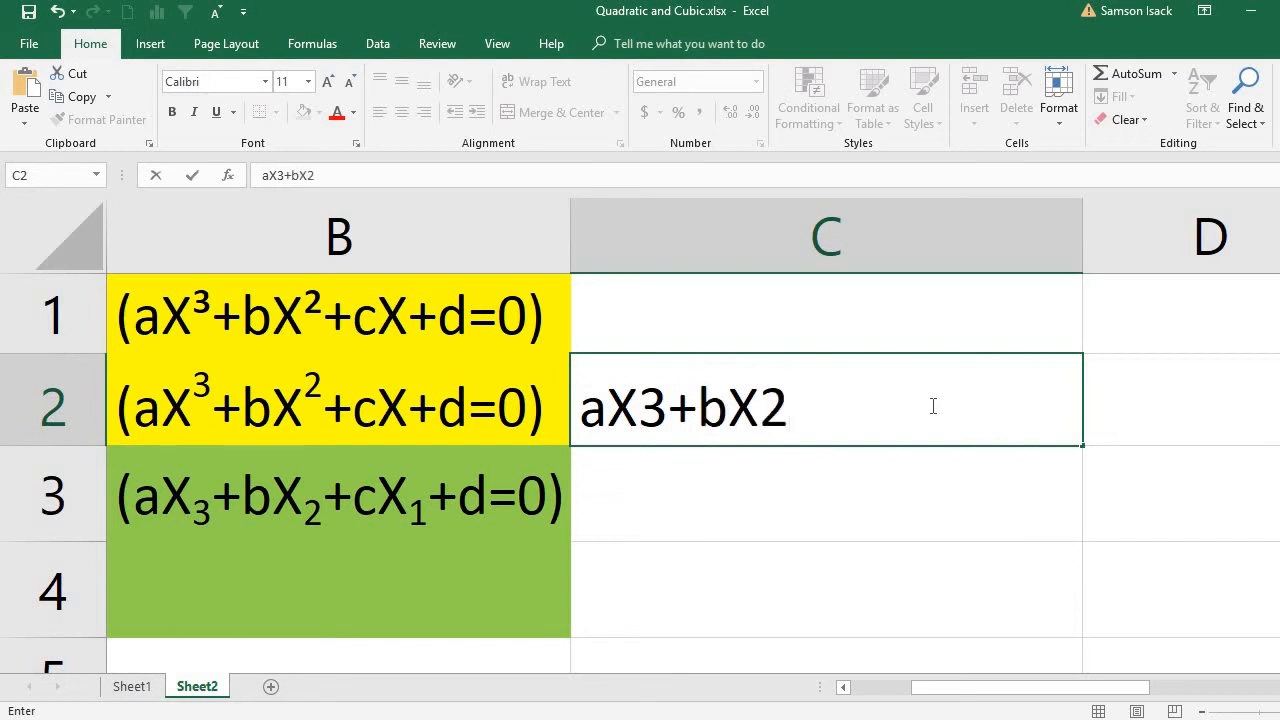
type("+c")
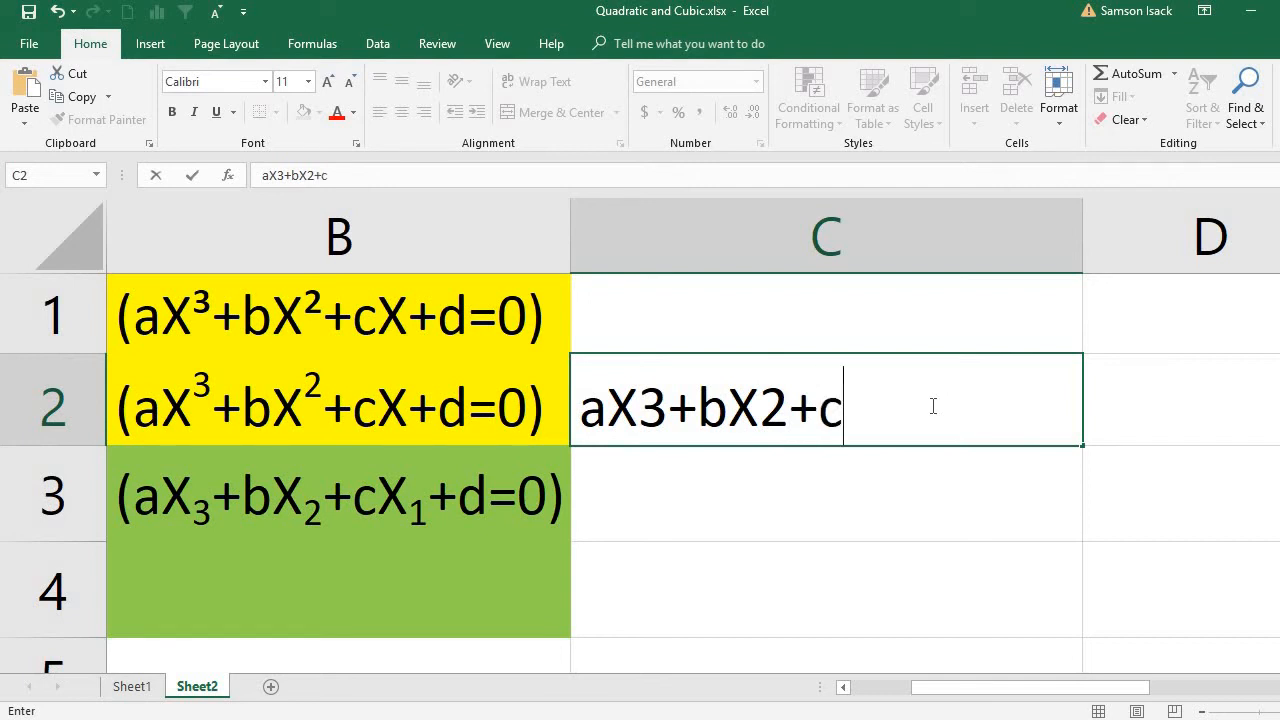
type("X+d")
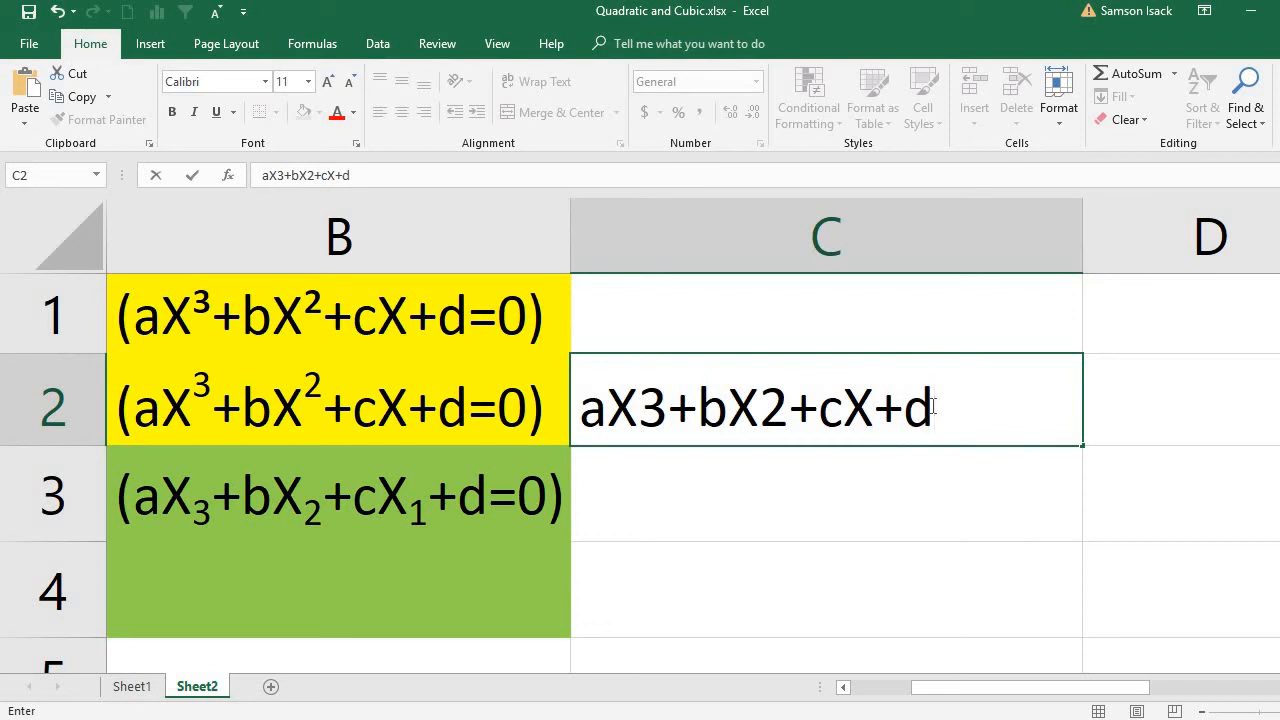
type("=0")
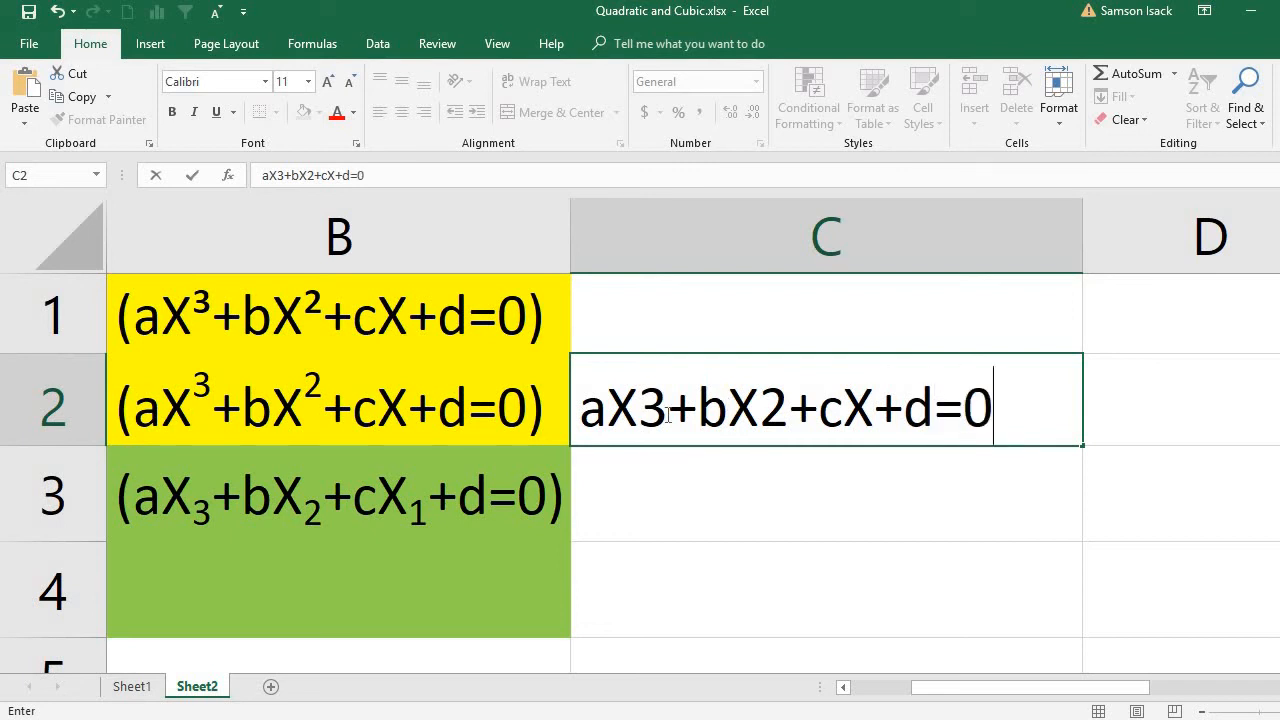
Format only the 3 after aX in cell C2 as superscript.
left_click_drag(638, 410, 667, 410)
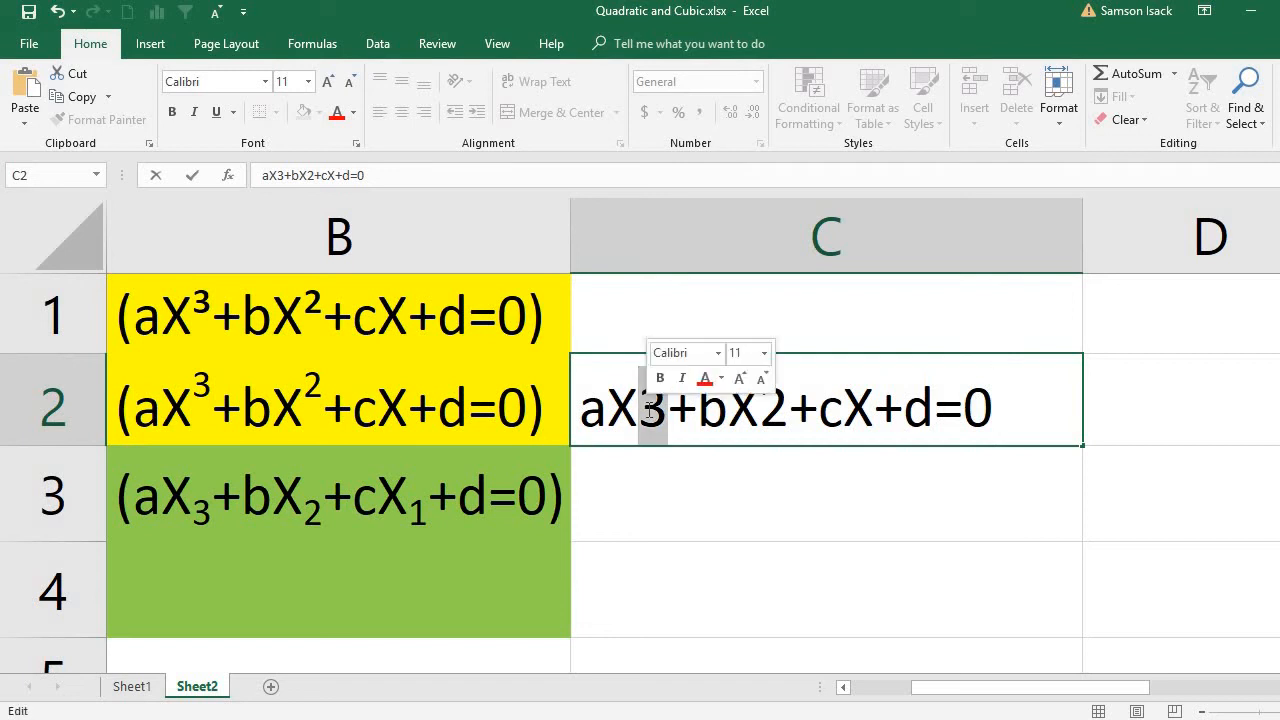
left_click(356, 145)
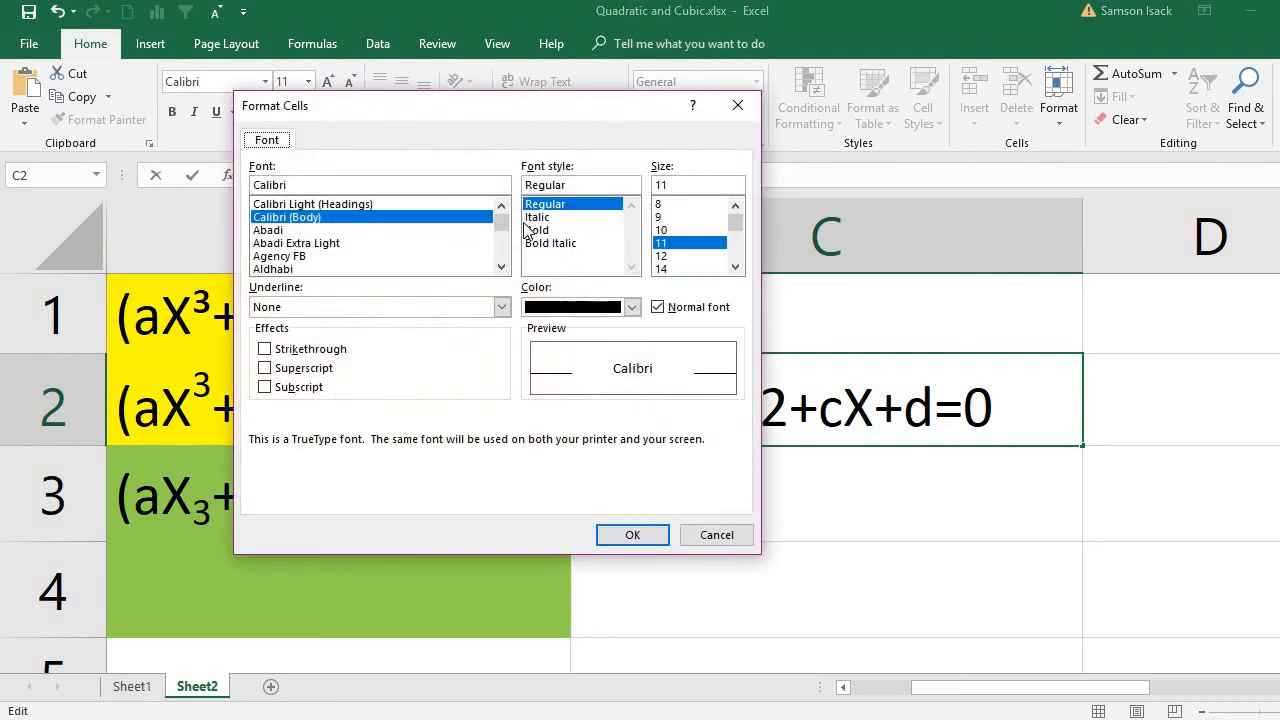
left_click(305, 372)
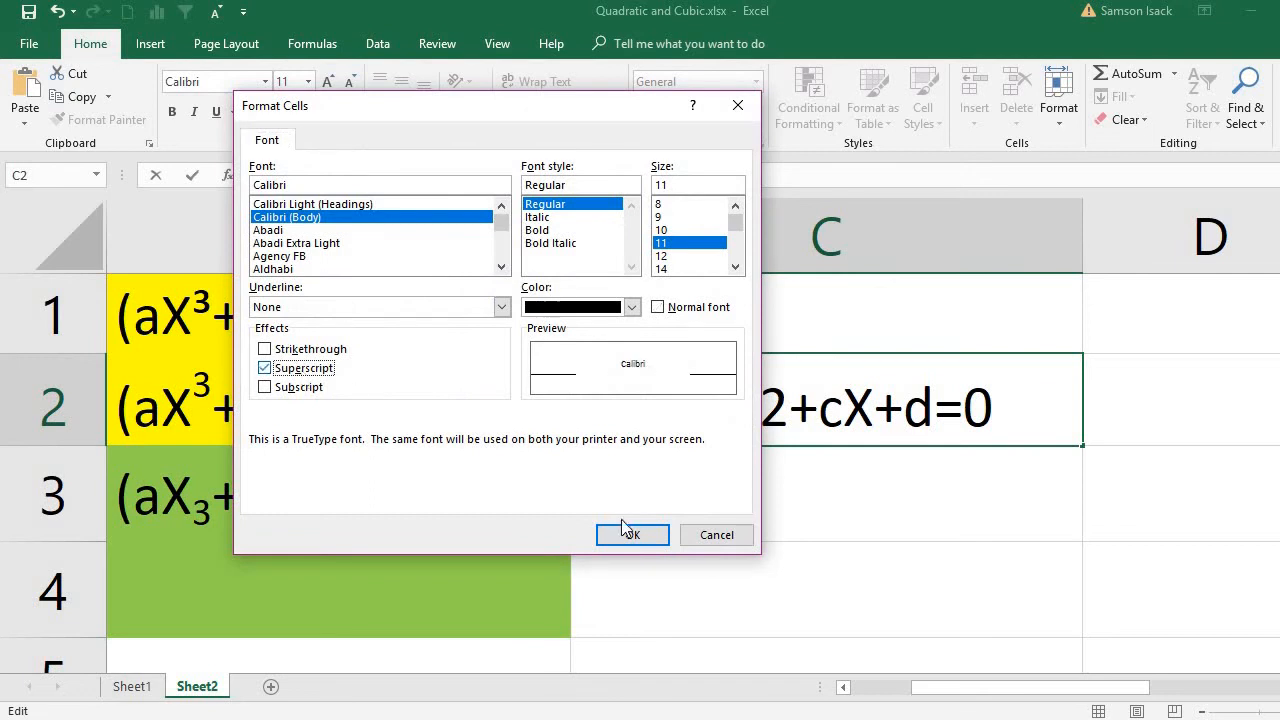
left_click(632, 535)
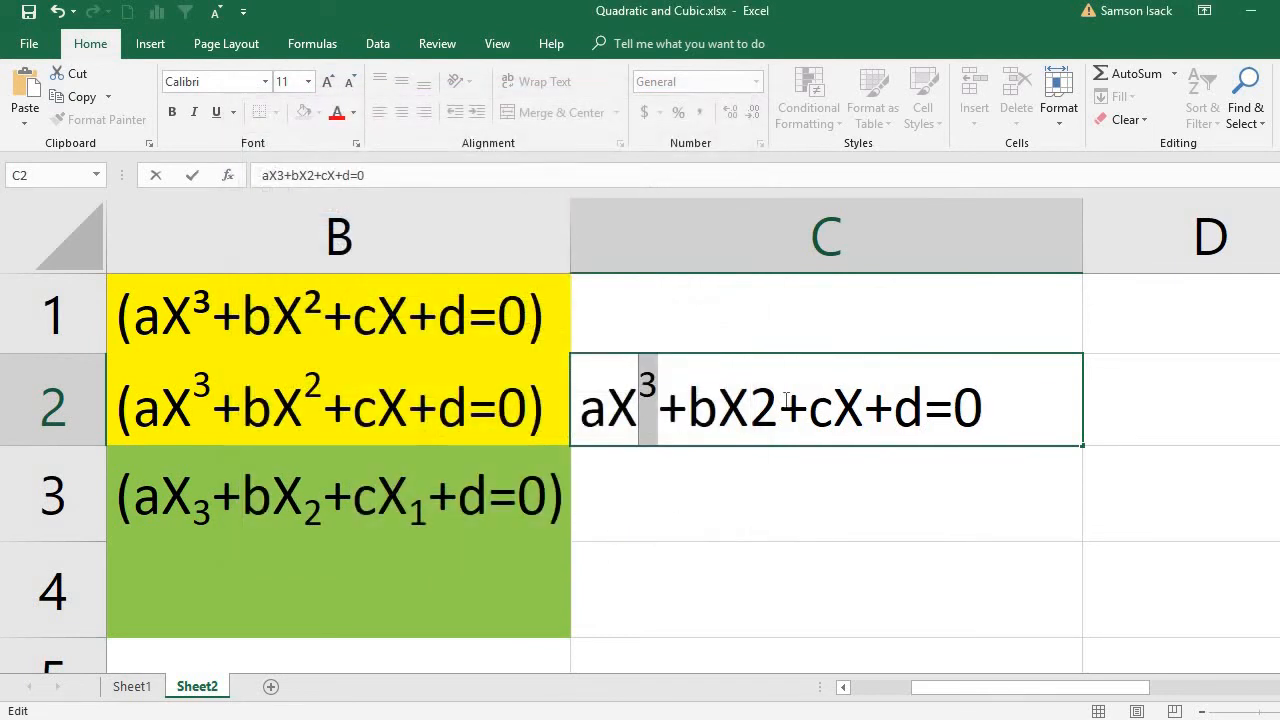
Format only the 2 after bX in cell C2 as superscript and commit the entry.
left_click(787, 398)
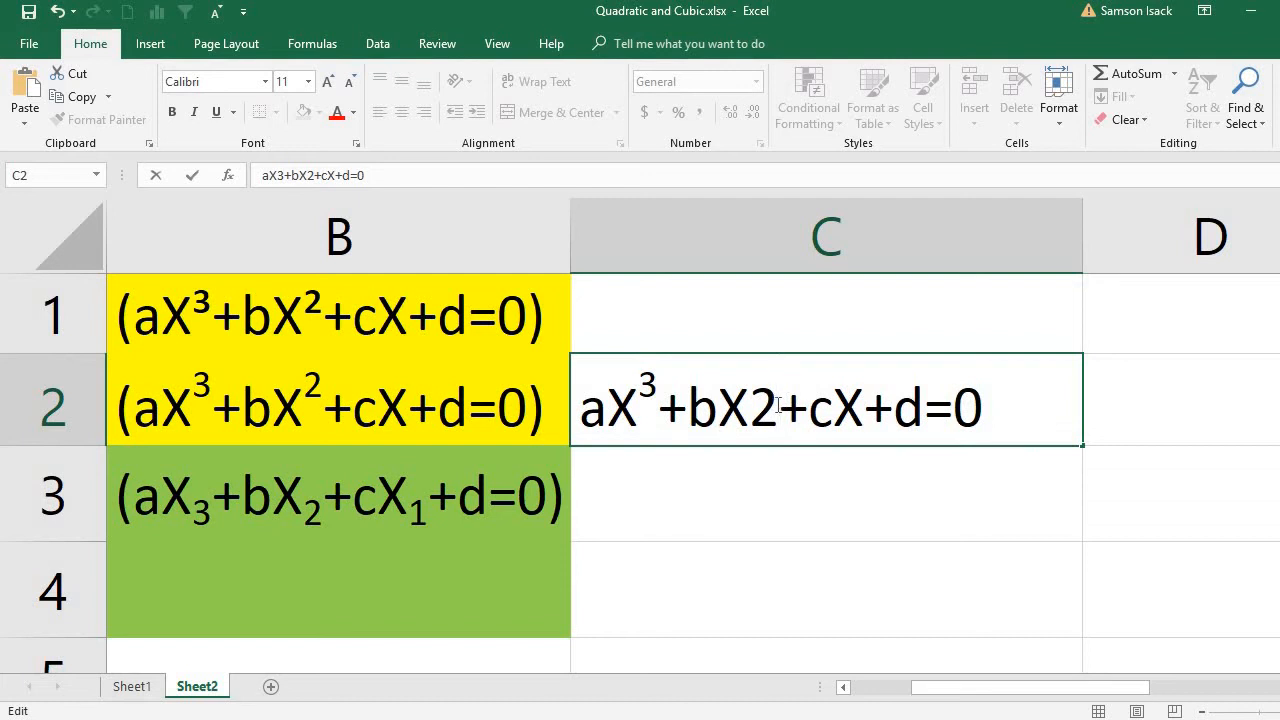
key("shift+Left")
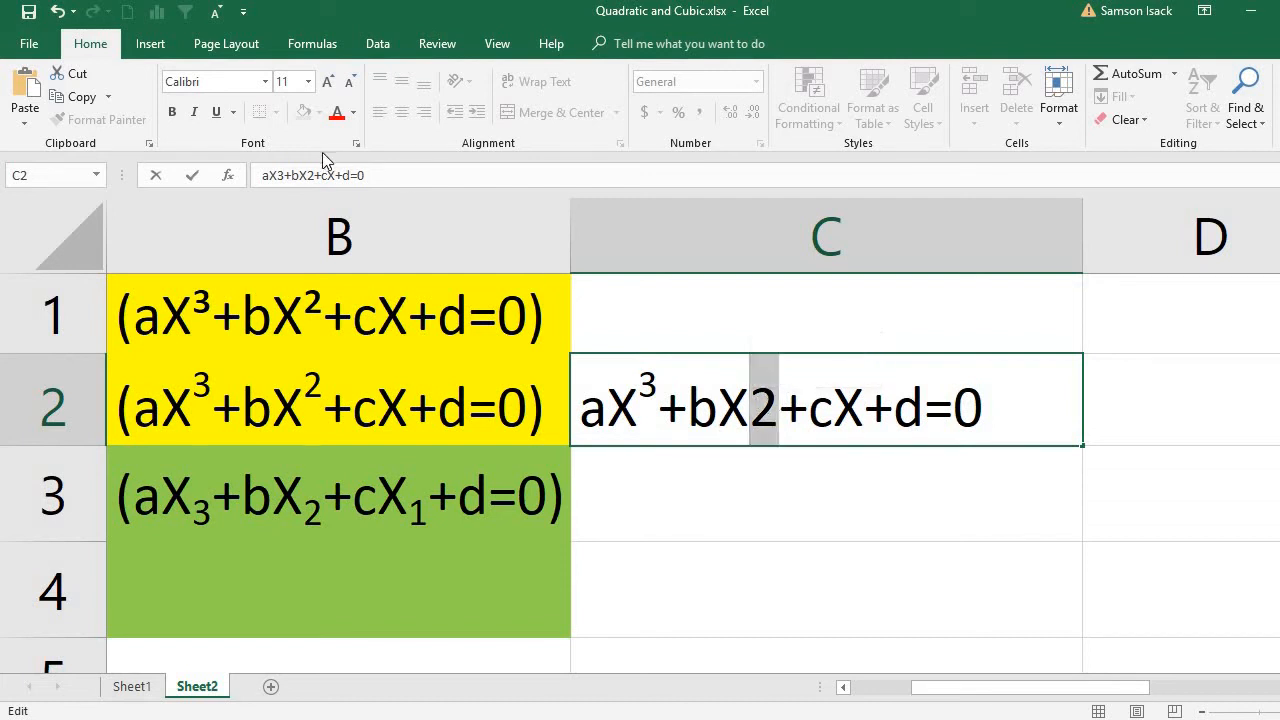
left_click(357, 145)
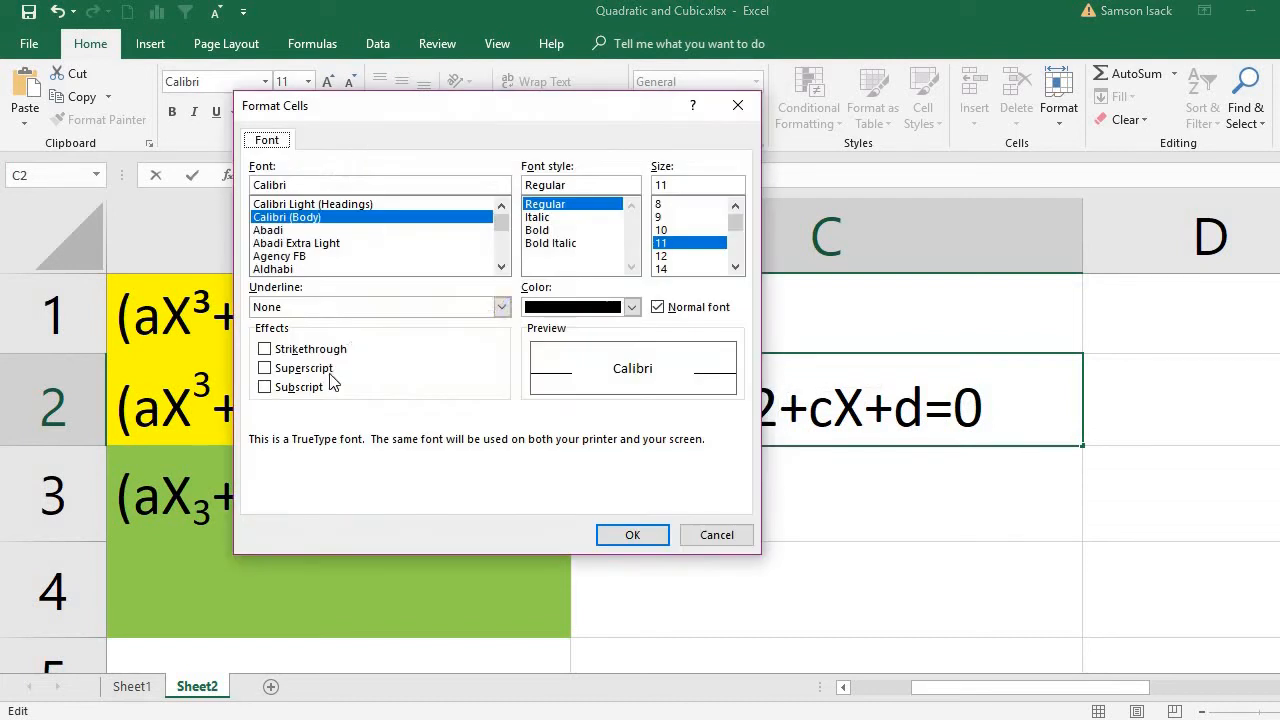
left_click(326, 375)
left_click(632, 534)
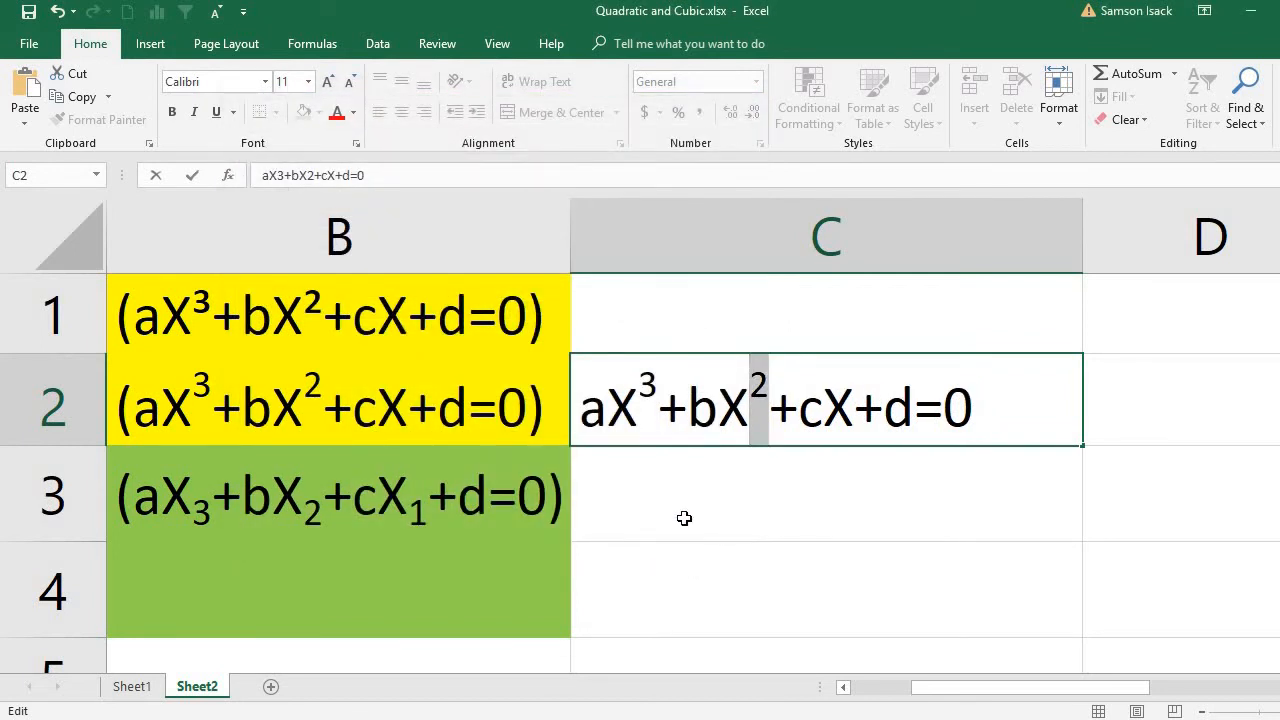
left_click(679, 526)
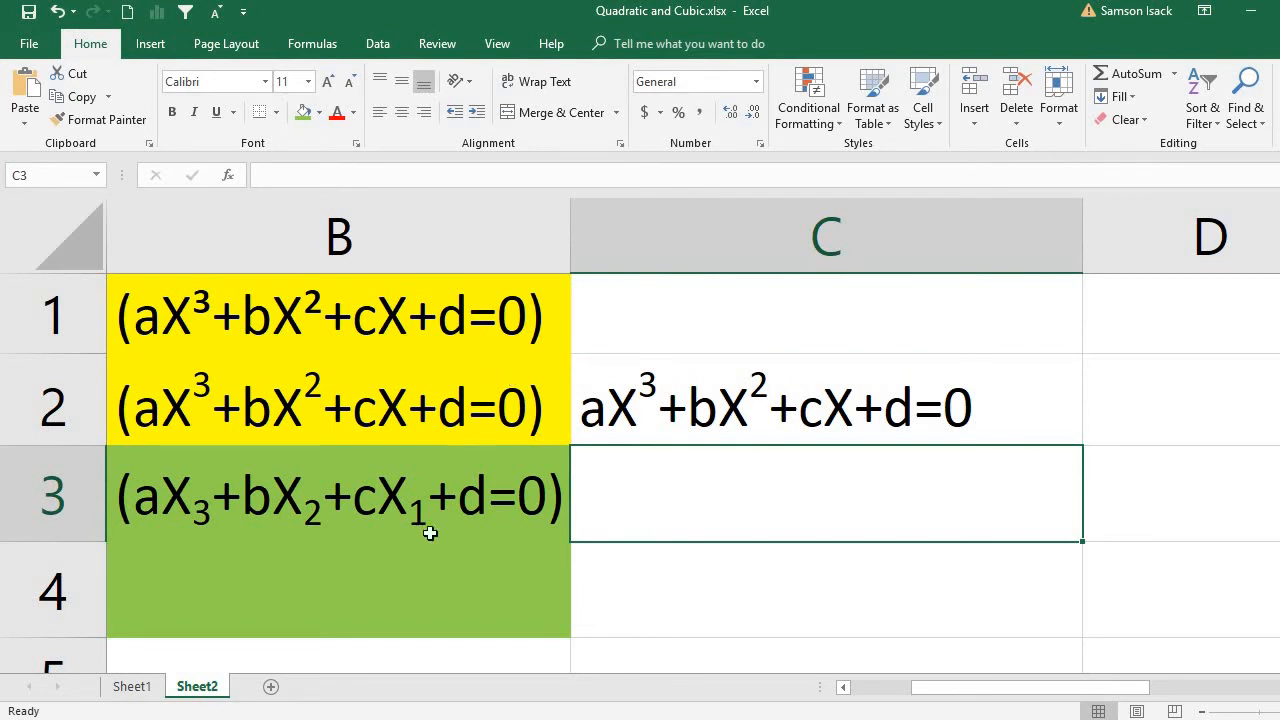
Begin the subscript equation in cell B4 with aX3.
left_click(842, 688)
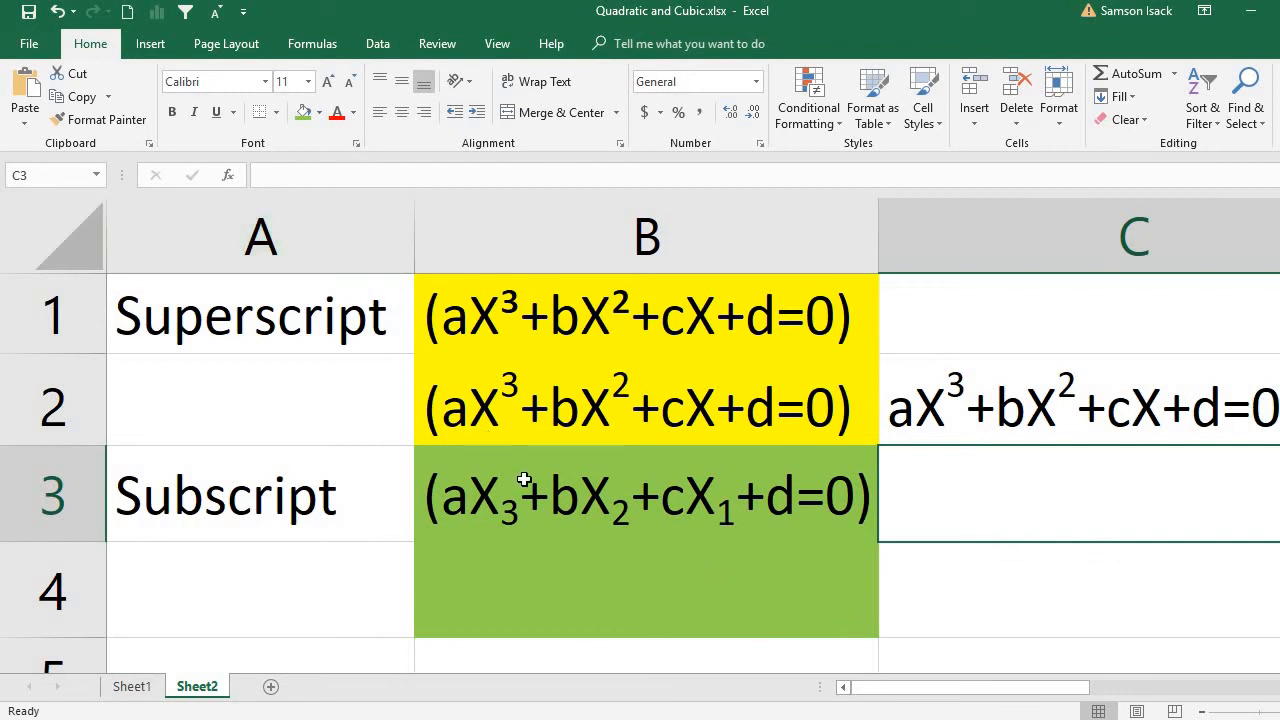
left_click(662, 574)
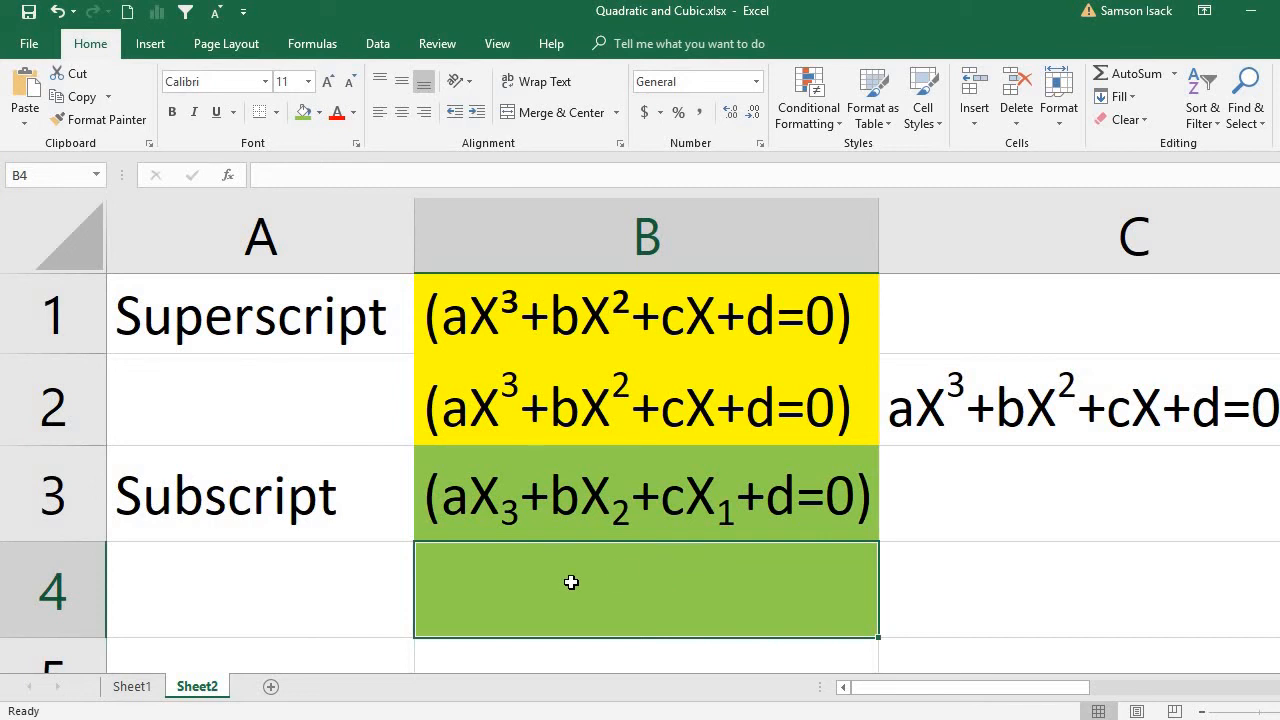
type("a")
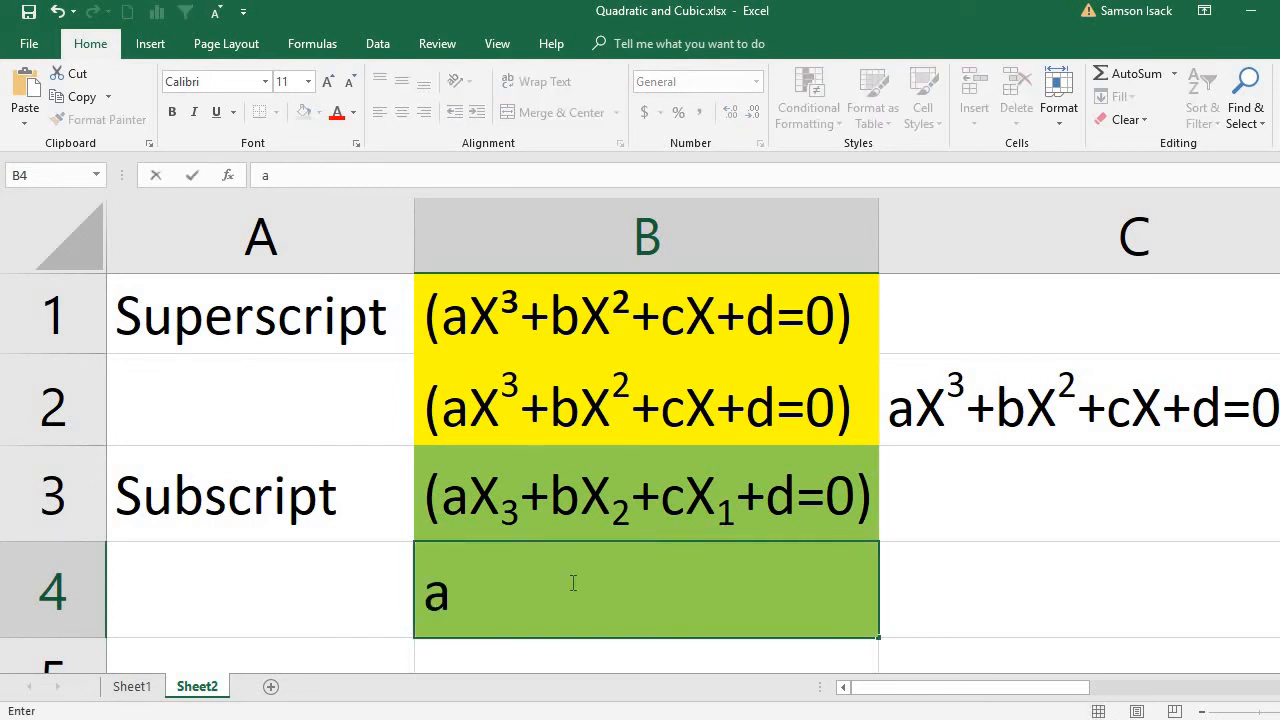
type("X3")
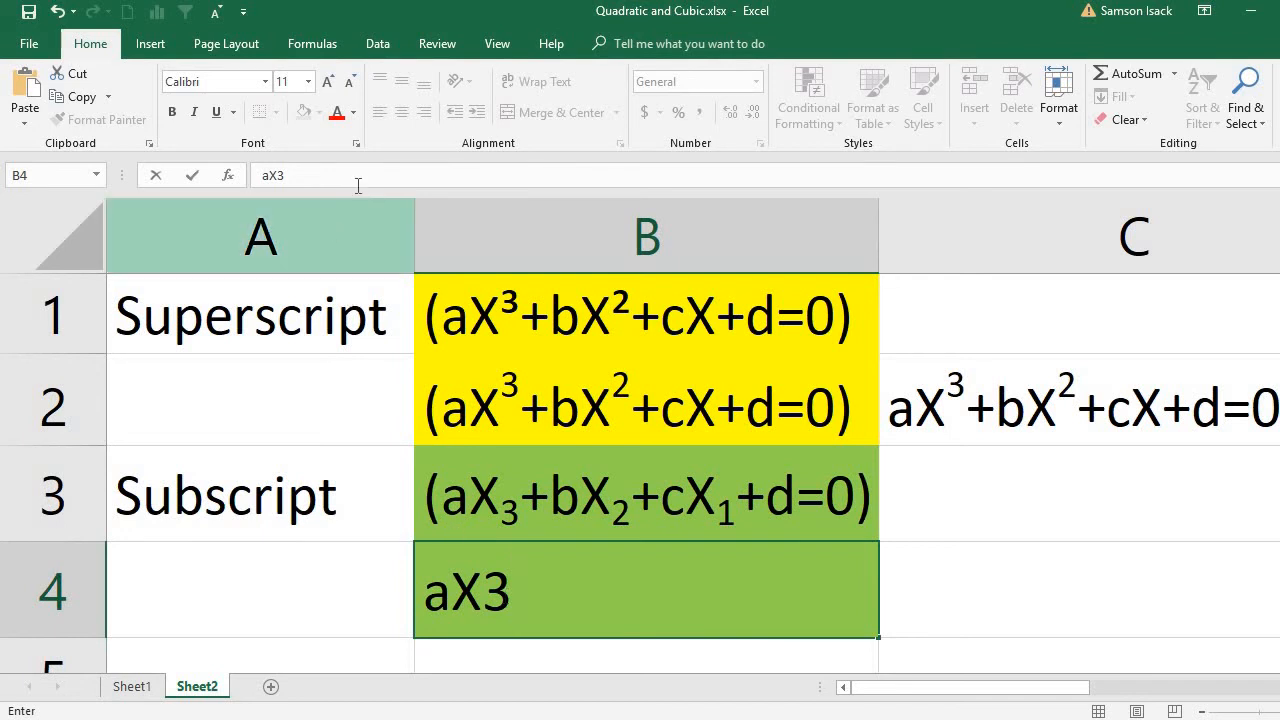
Try to apply the Subscript font effect in cell B4 without selecting the 3.
left_click(356, 143)
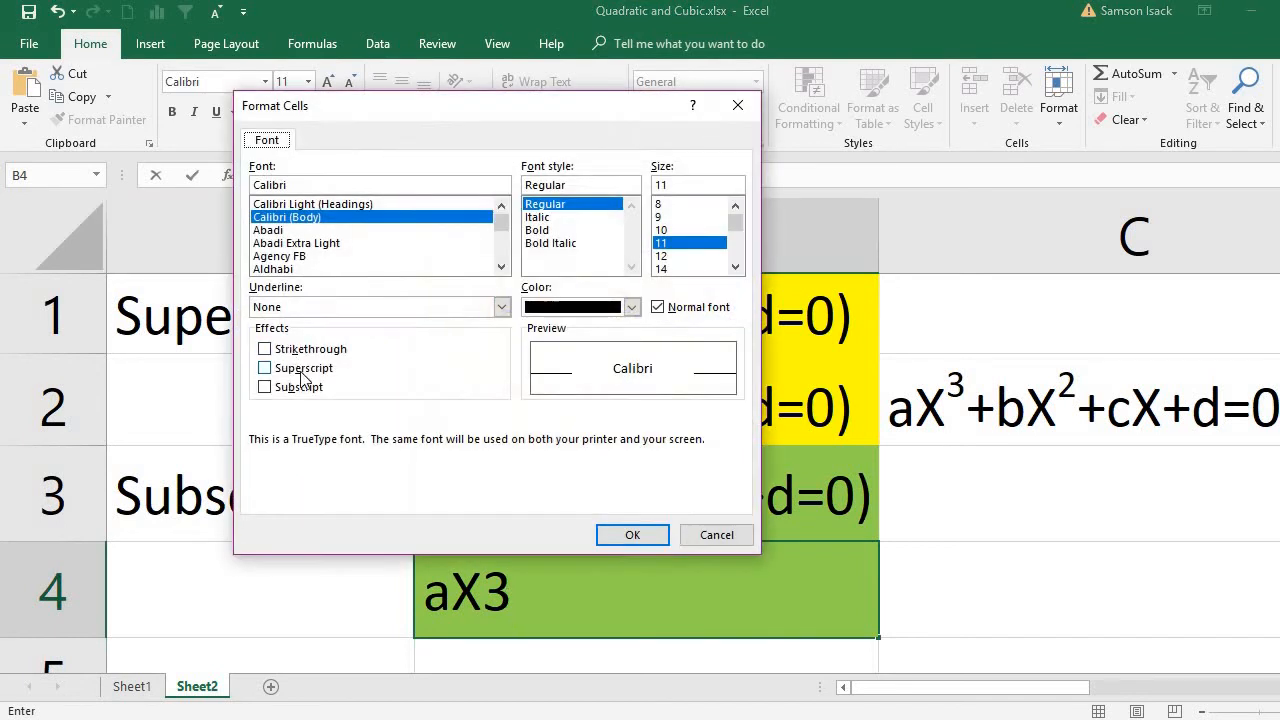
left_click(313, 395)
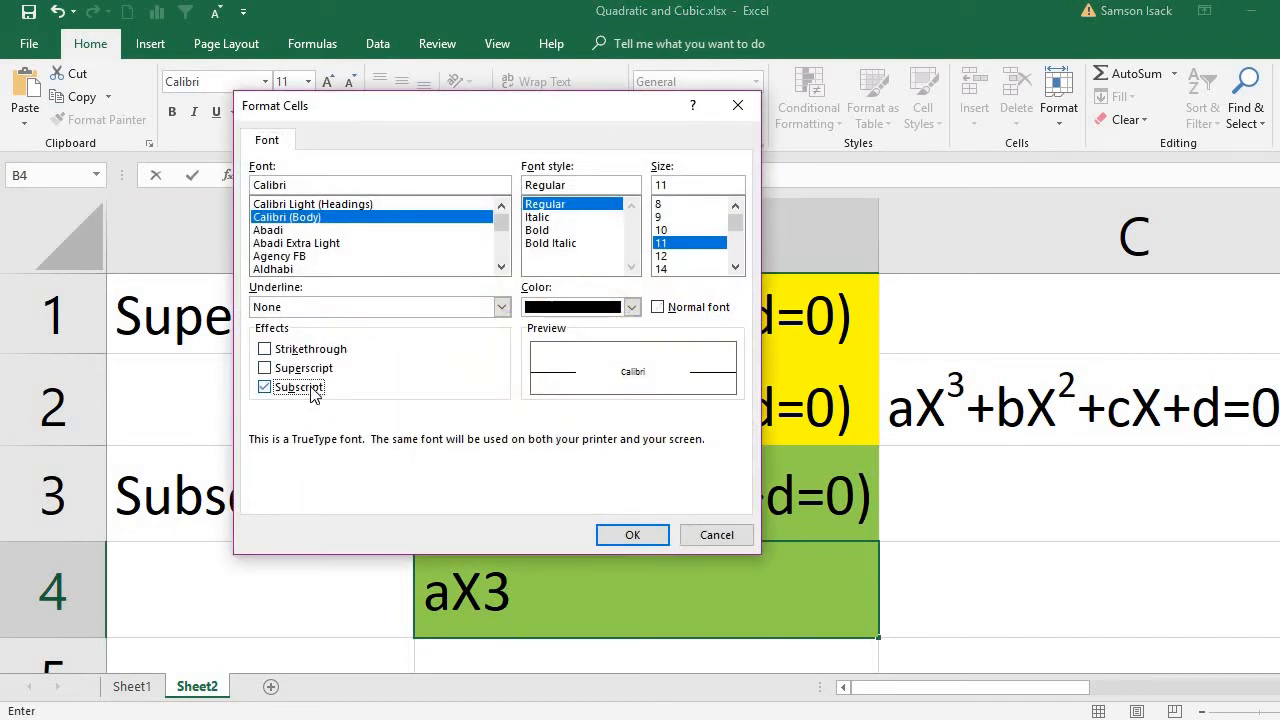
left_click(628, 537)
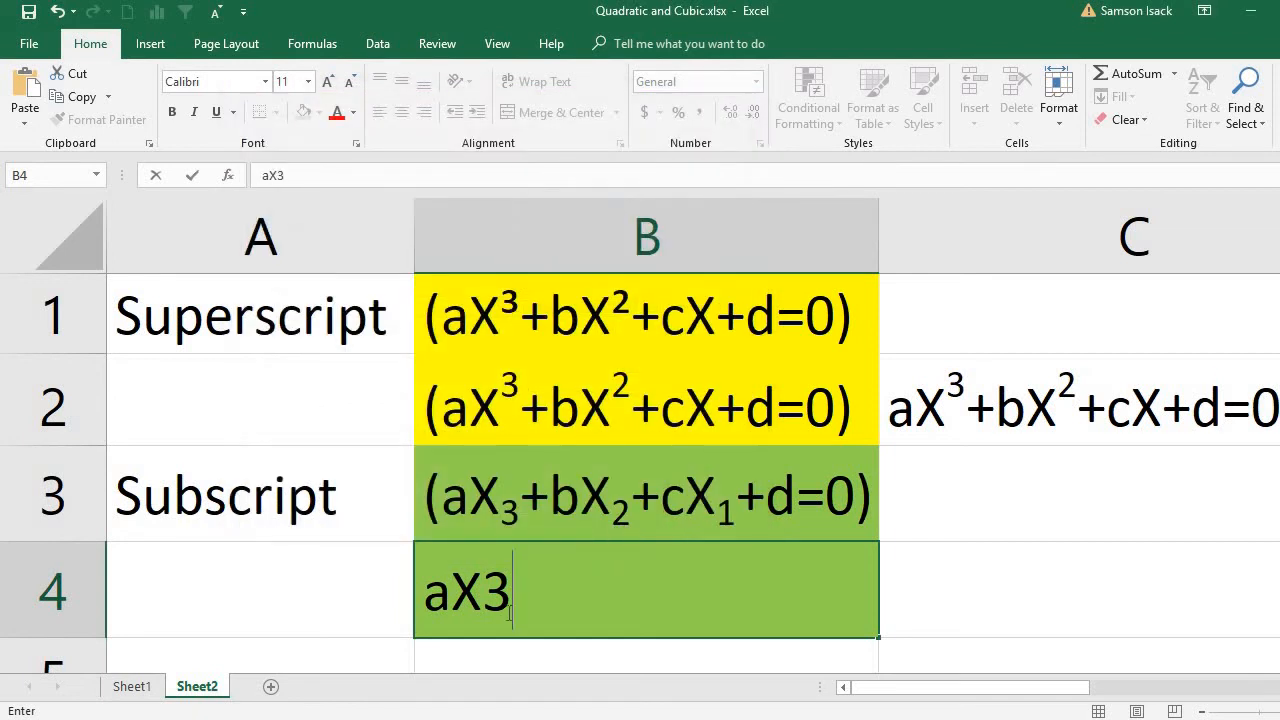
Format only the 3 after aX in cell B4 as subscript and place the cursor after it.
left_click_drag(509, 613, 483, 605)
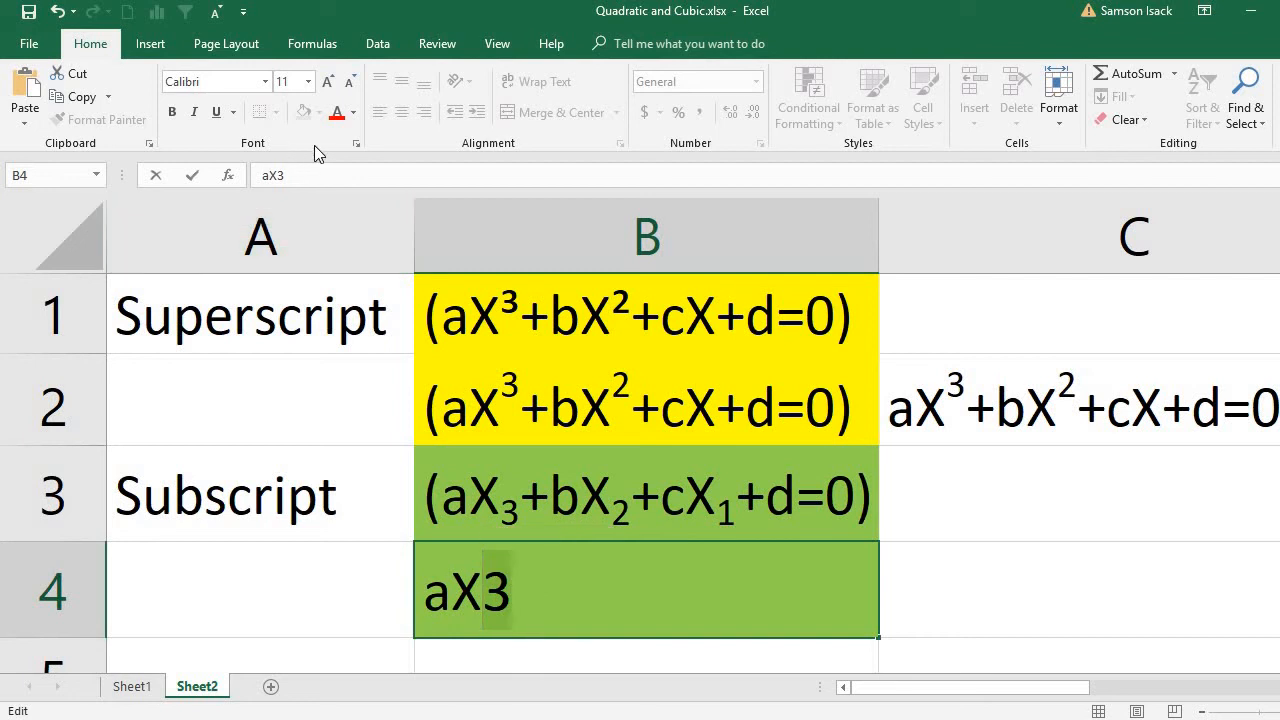
left_click(355, 143)
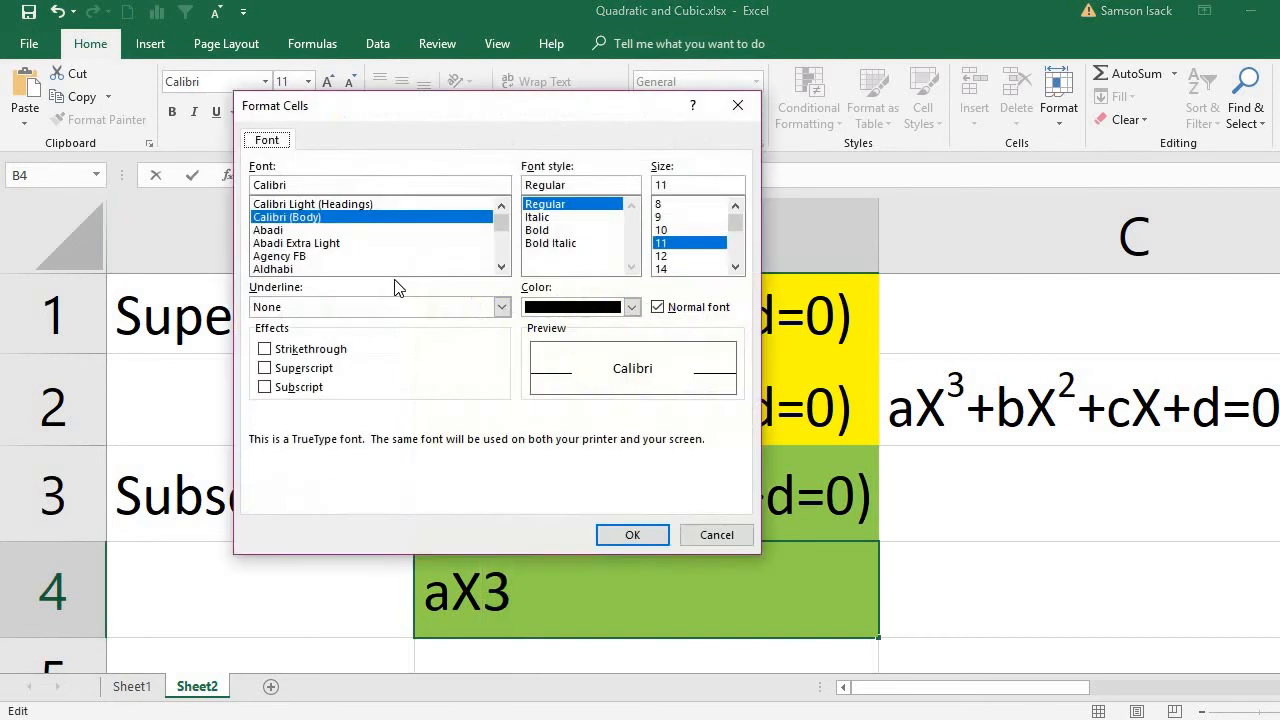
left_click(293, 391)
left_click(634, 536)
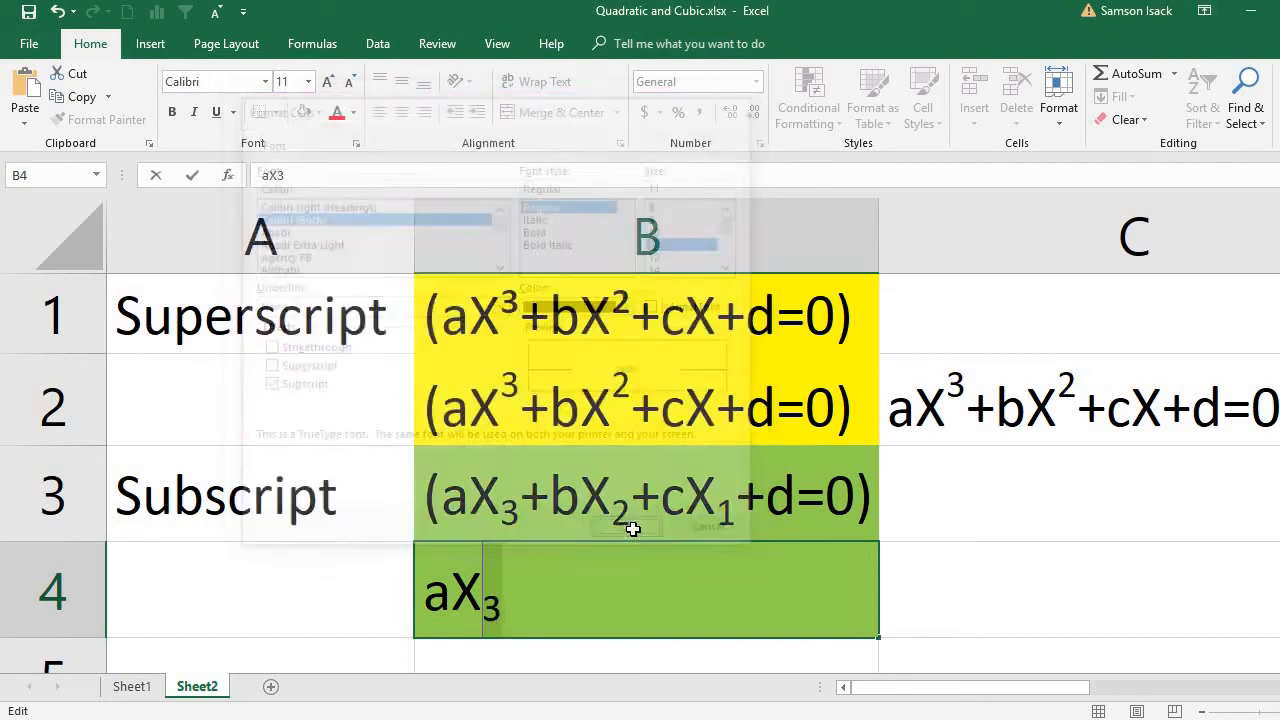
left_click(601, 568)
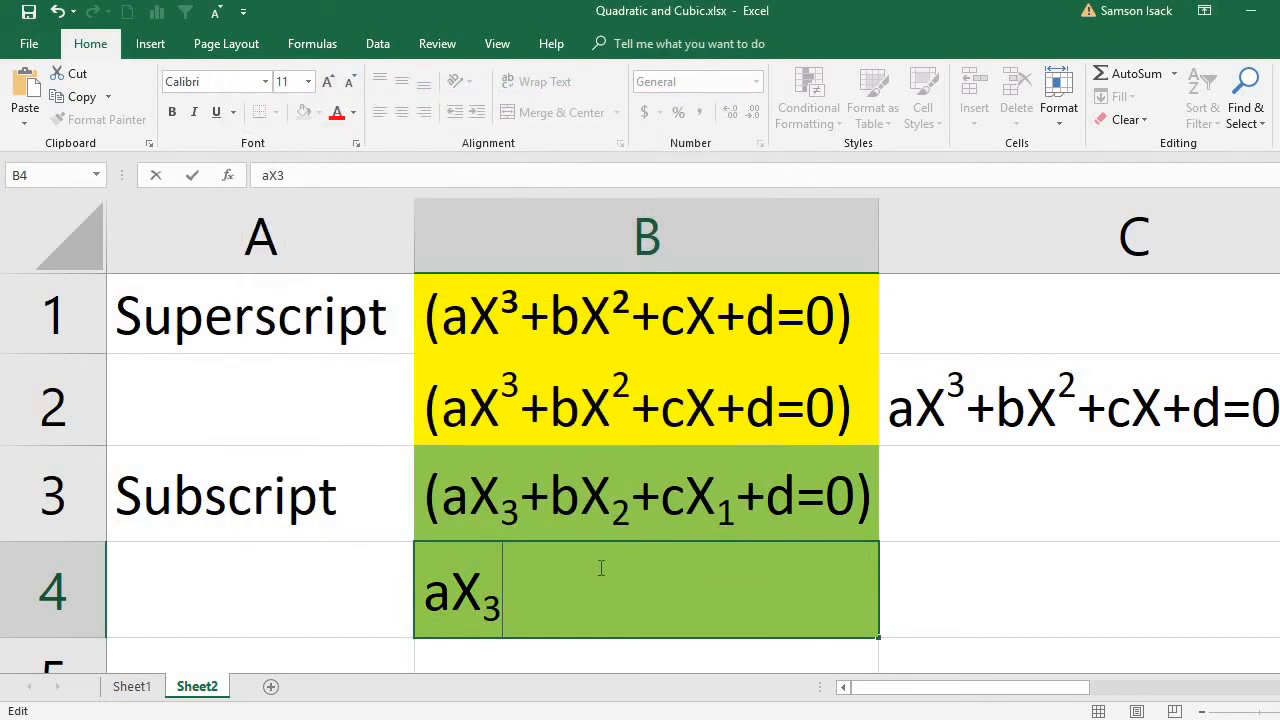
Enter the test digits 9090 after the subscript 3 in cell B4 and delete them again.
type("9090")
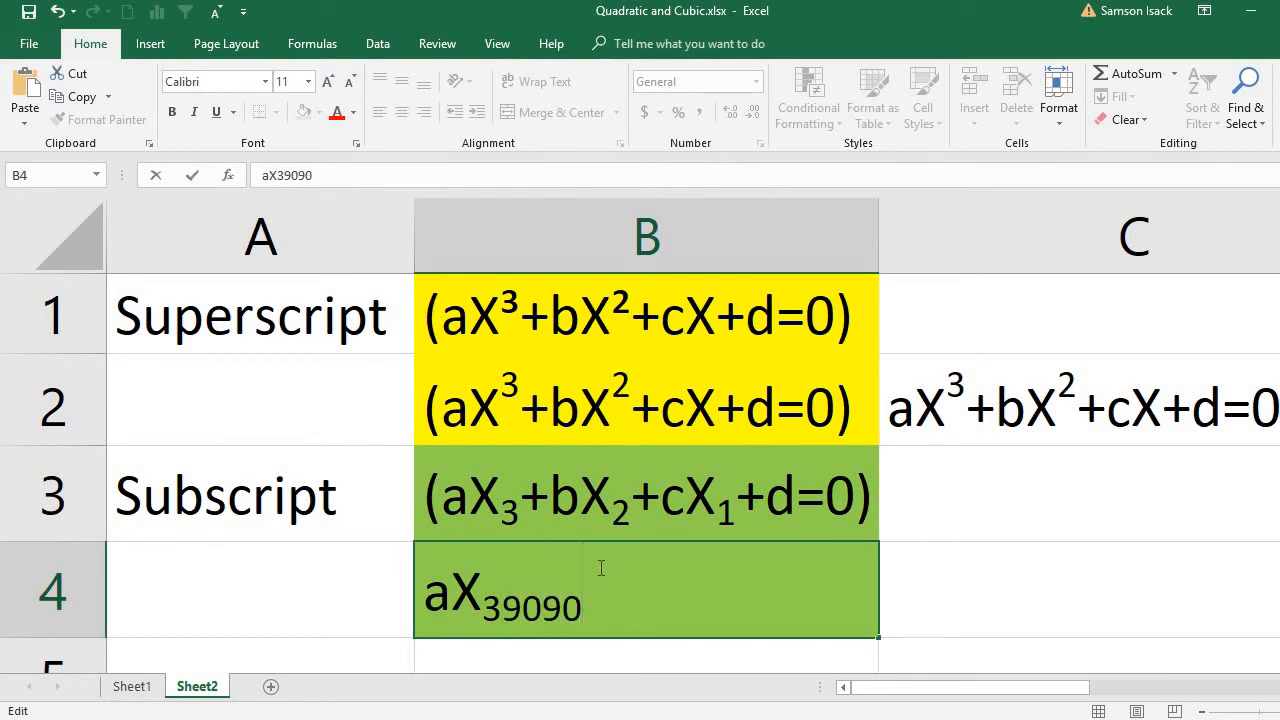
key("BackSpace")
key("BackSpace")
key("BackSpace")
key("BackSpace")
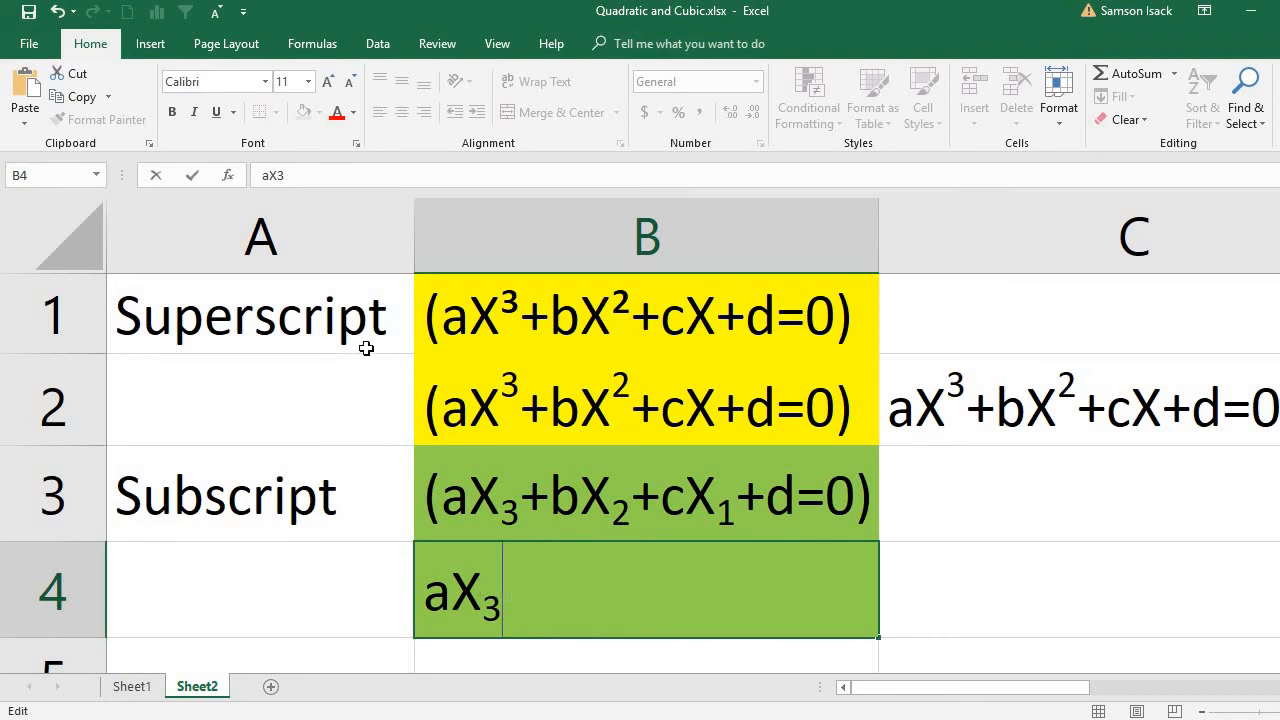
Restore Normal font after the subscript 3 in cell B4 and continue the equation with +bX.
left_click(356, 145)
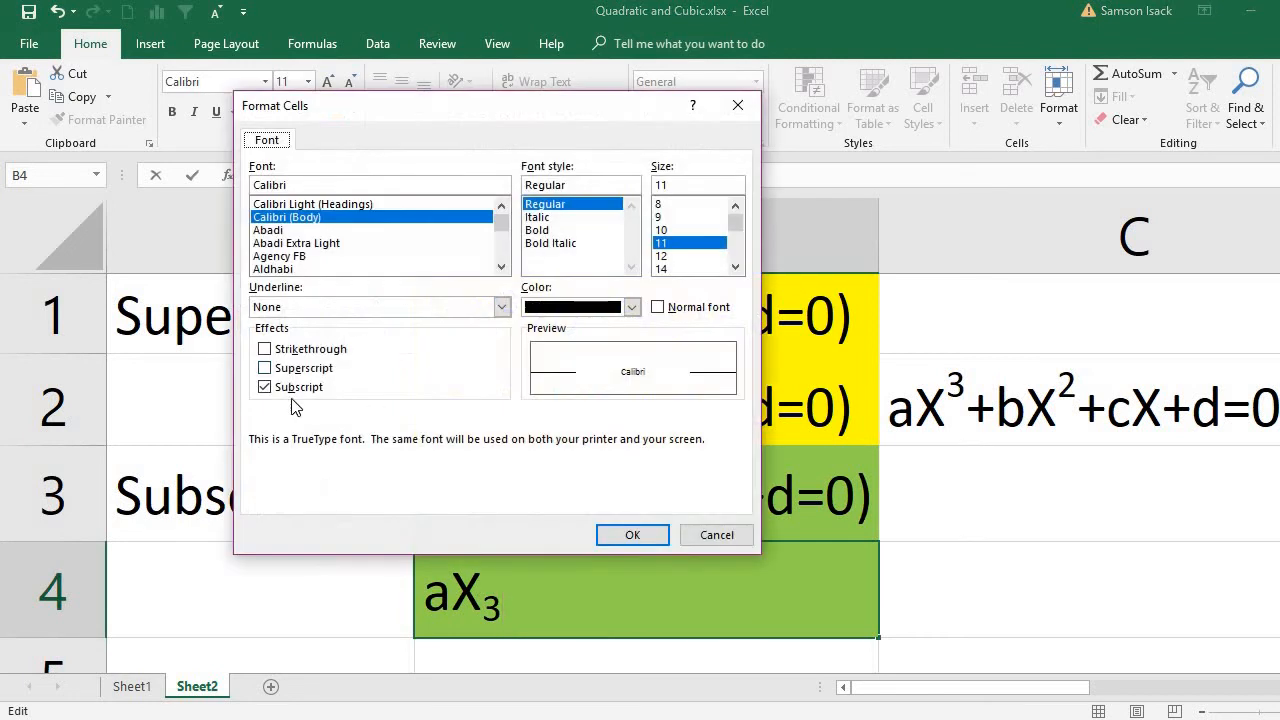
left_click(725, 312)
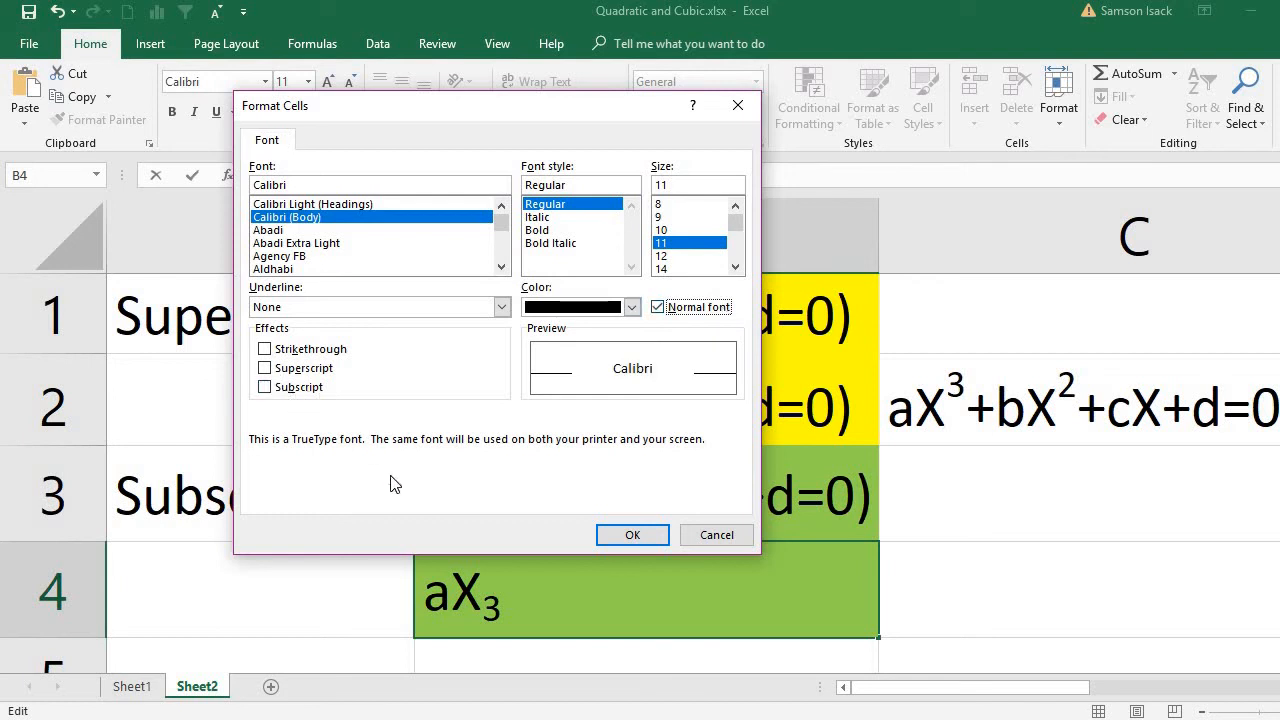
left_click(632, 535)
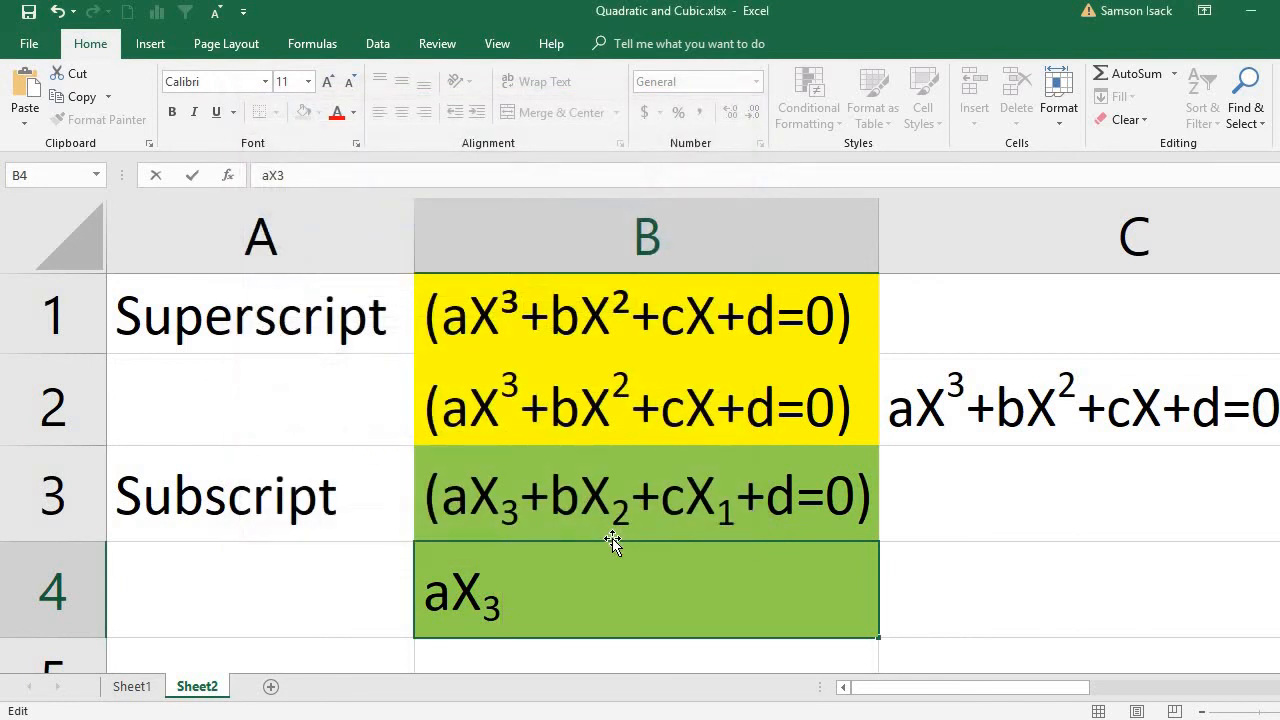
type("+b")
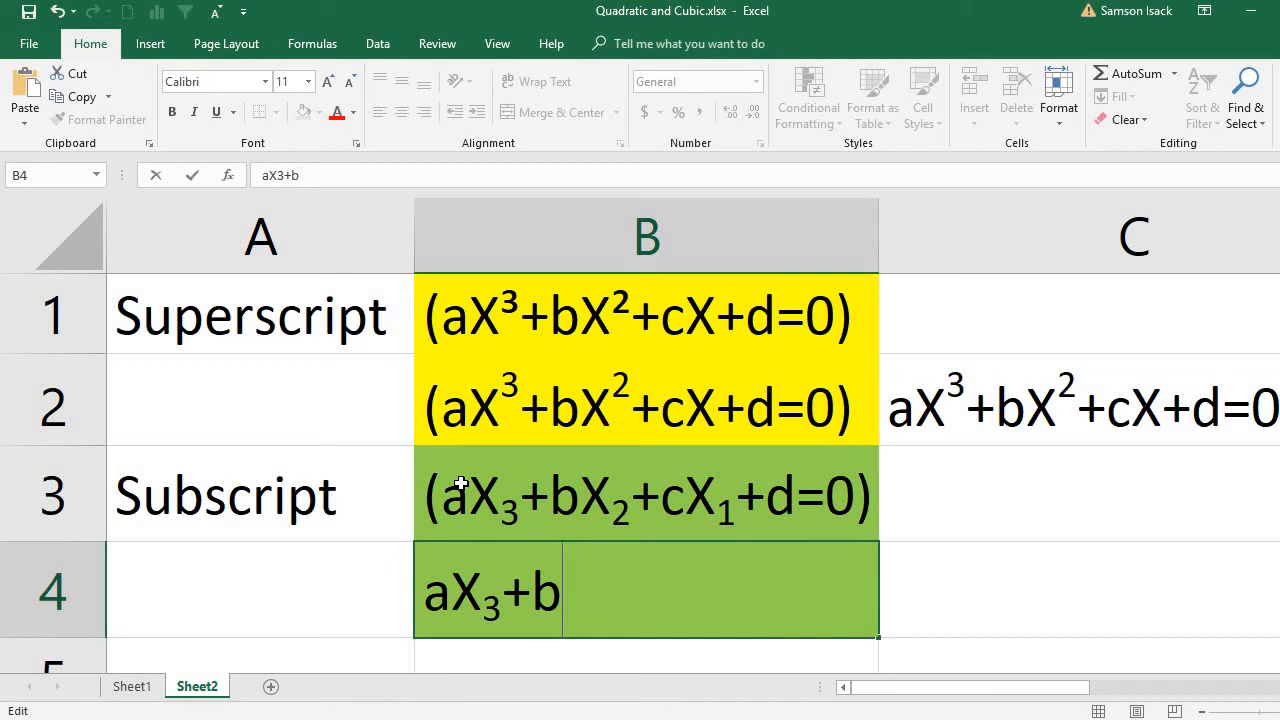
type("x")
key("BackSpace")
type("X")
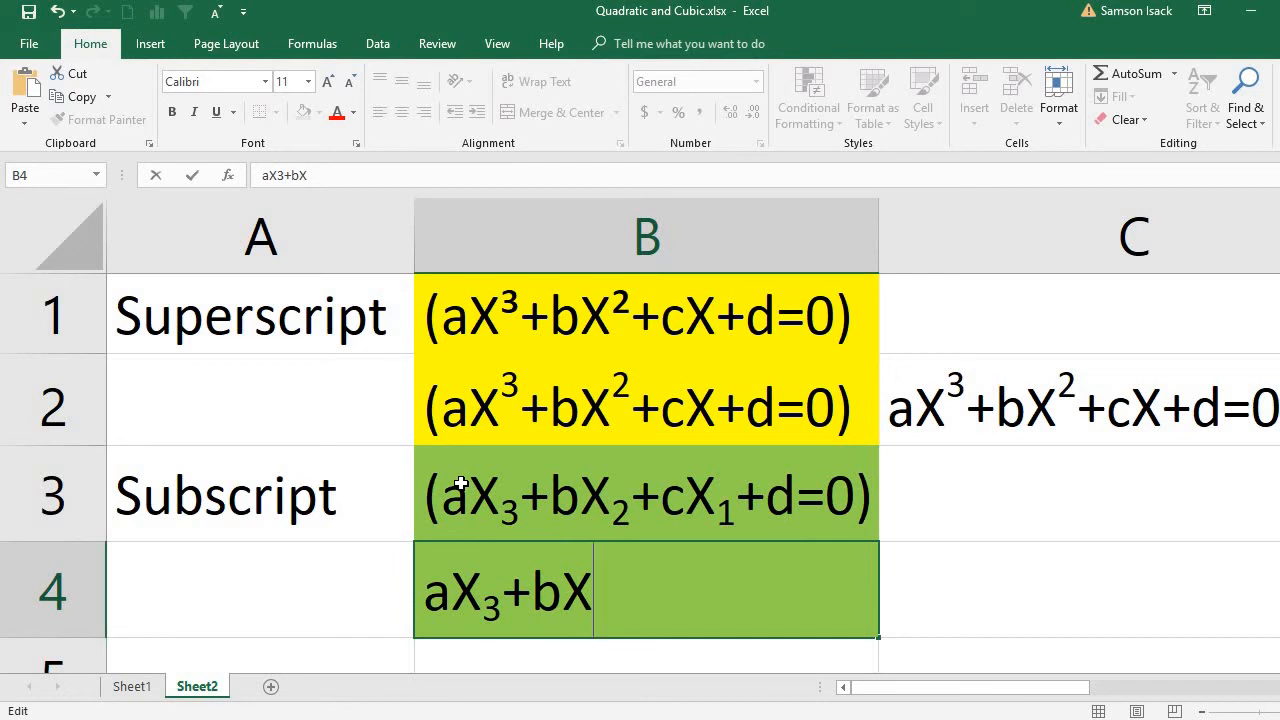
Turn on the Subscript effect after bX in cell B4 and add 2.
key("ctrl+1")
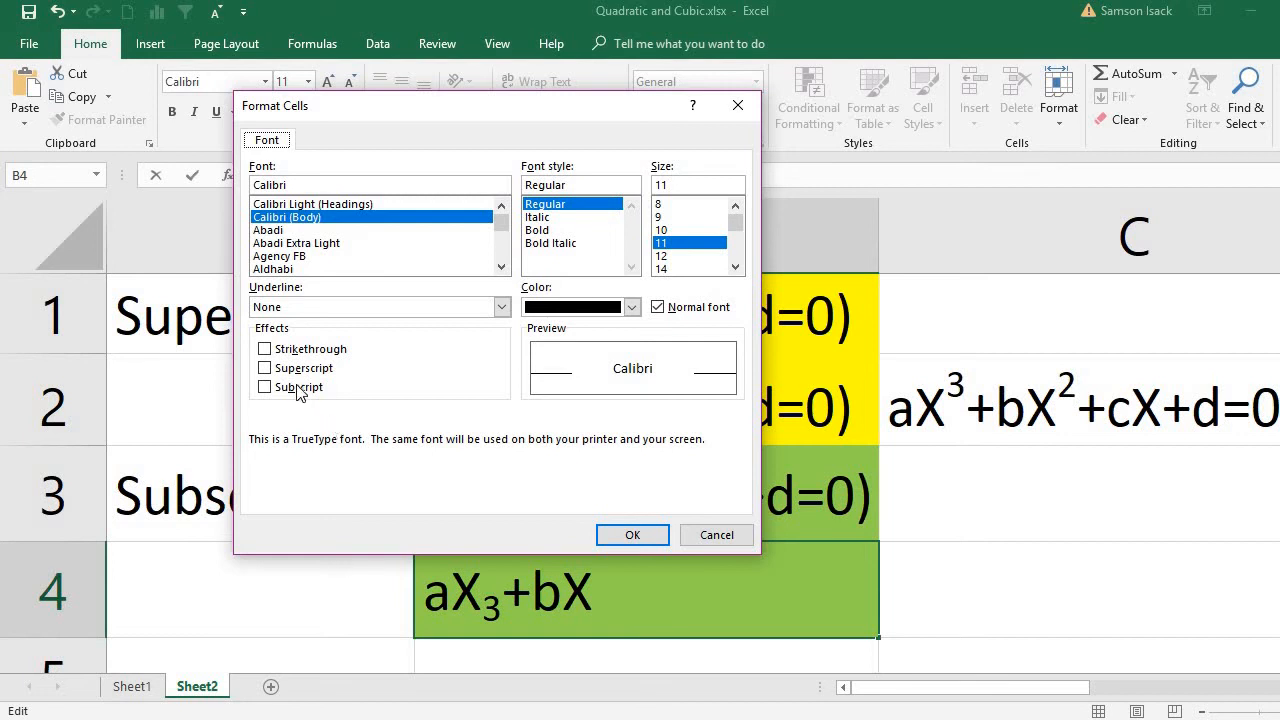
left_click(697, 535)
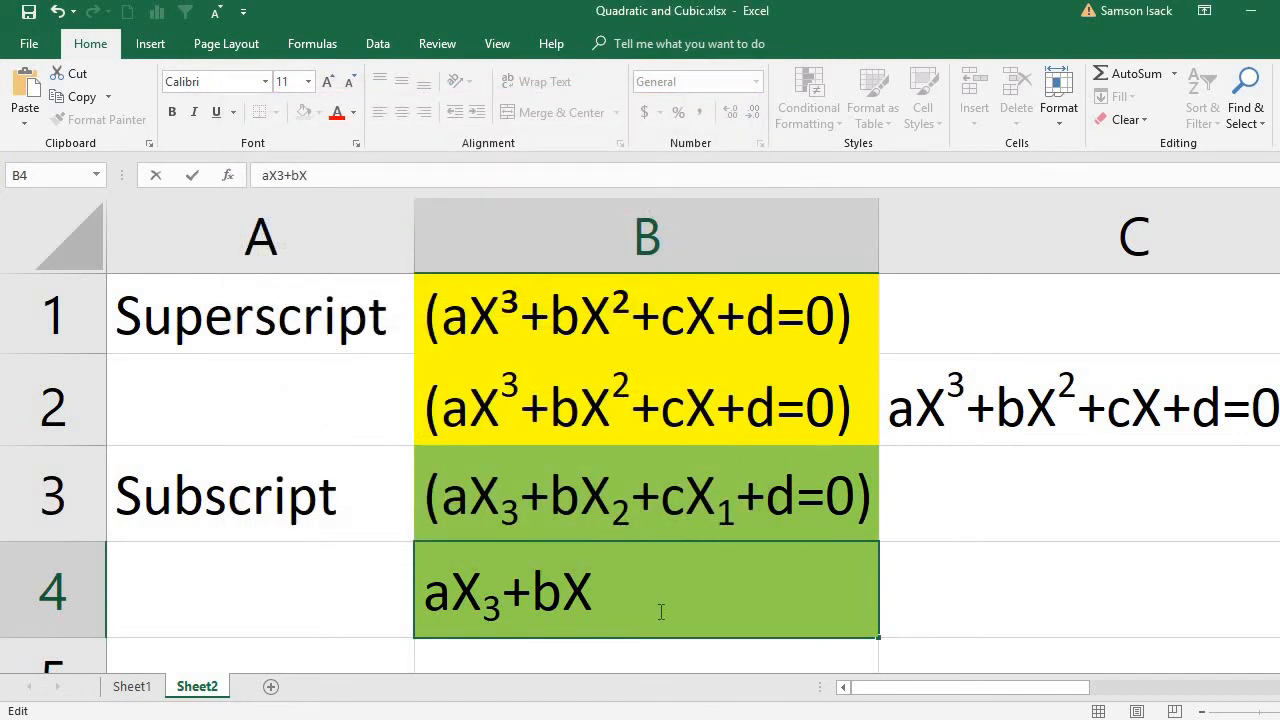
key("ctrl+1")
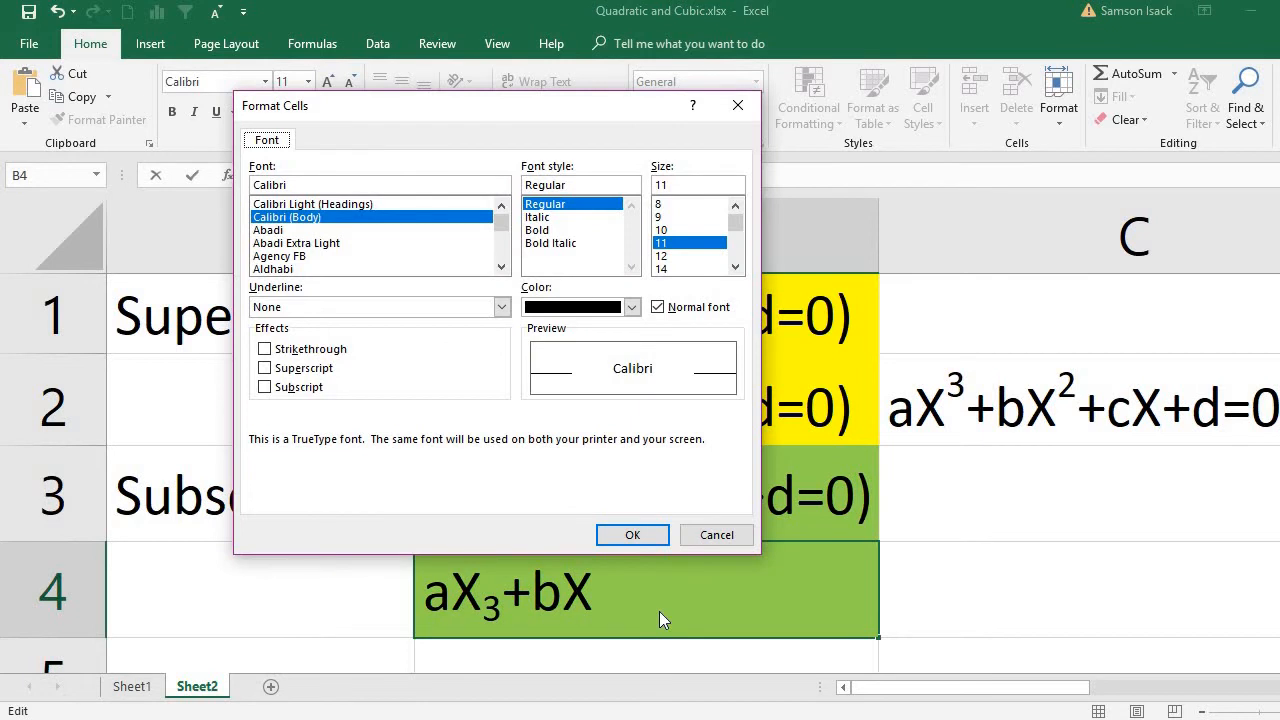
key("alt+b")
key("Return")
type("2")
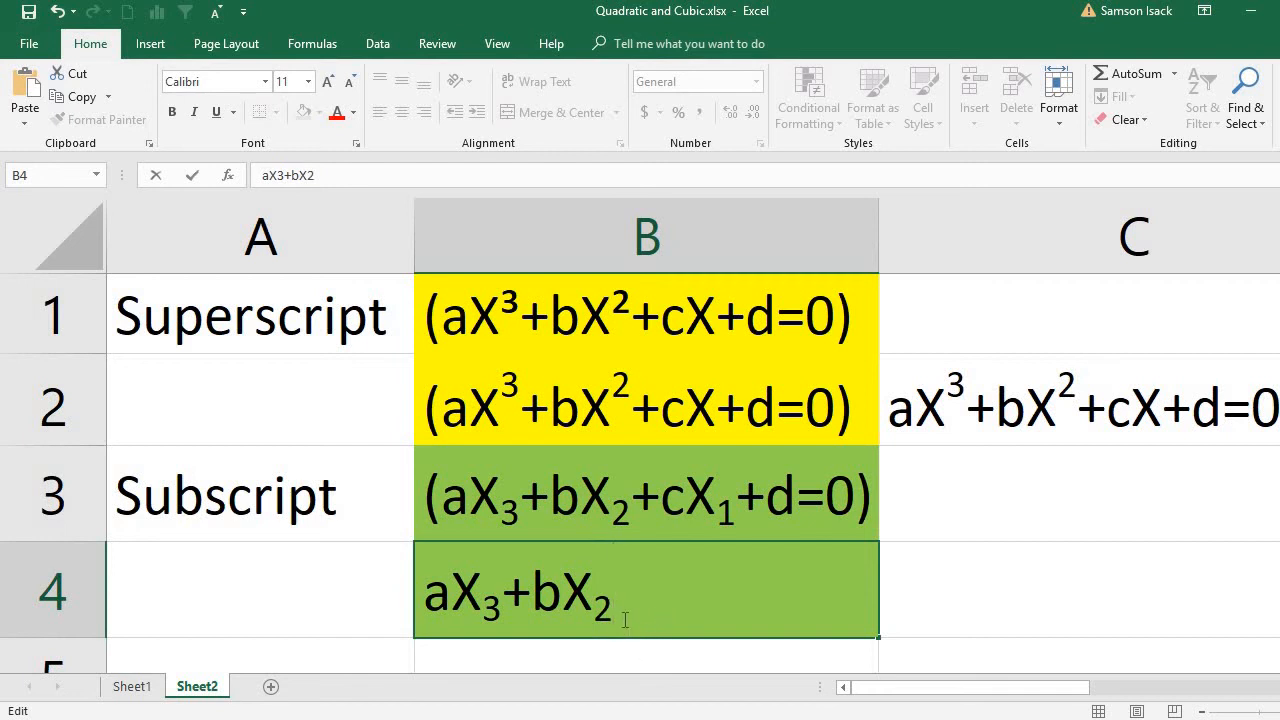
Enter the test digits 888 after the subscript 2 in cell B4 and delete them again.
type("888")
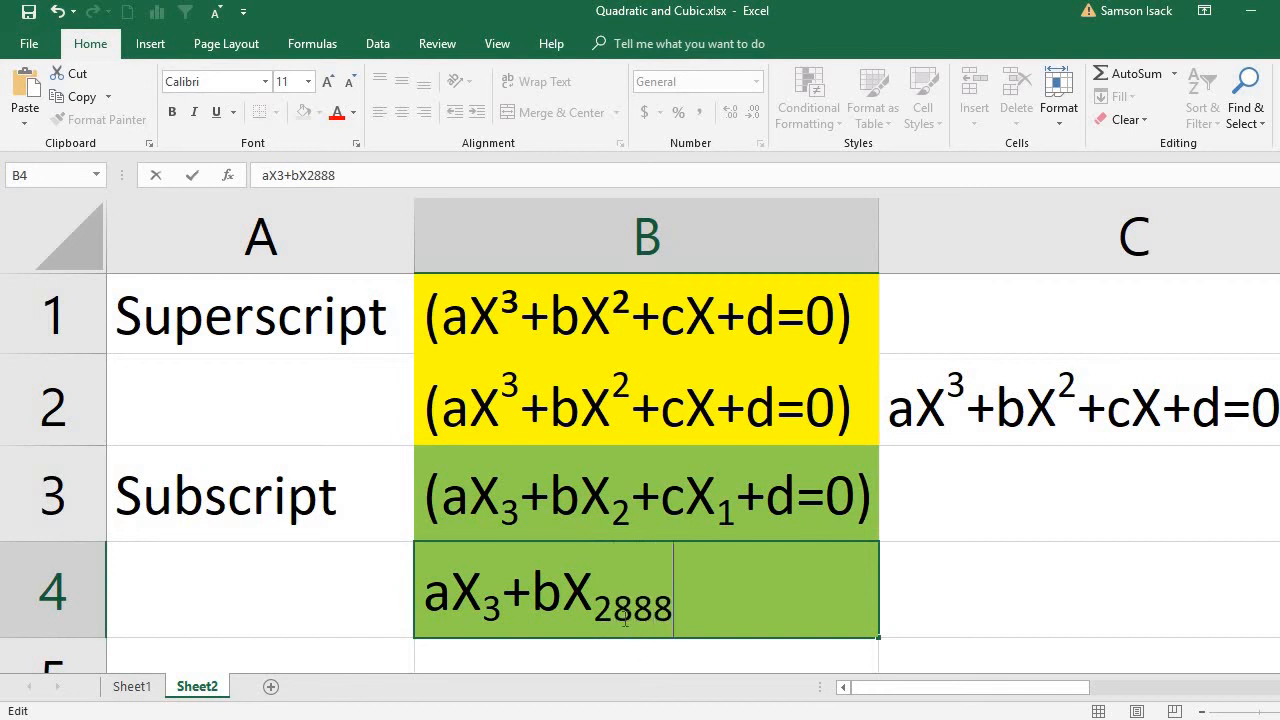
key("BackSpace")
key("BackSpace")
key("BackSpace")
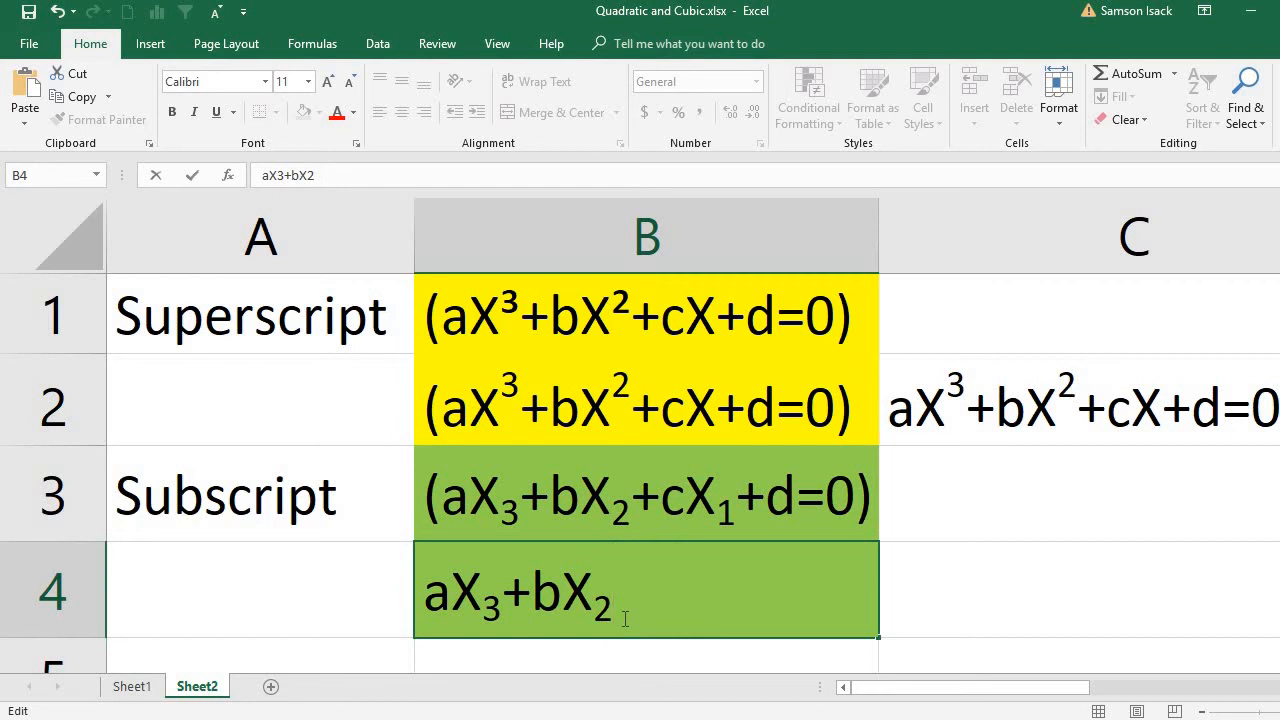
Turn off the Subscript effect after bX2 in cell B4 and continue the equation with +cX.
key("ctrl+1")
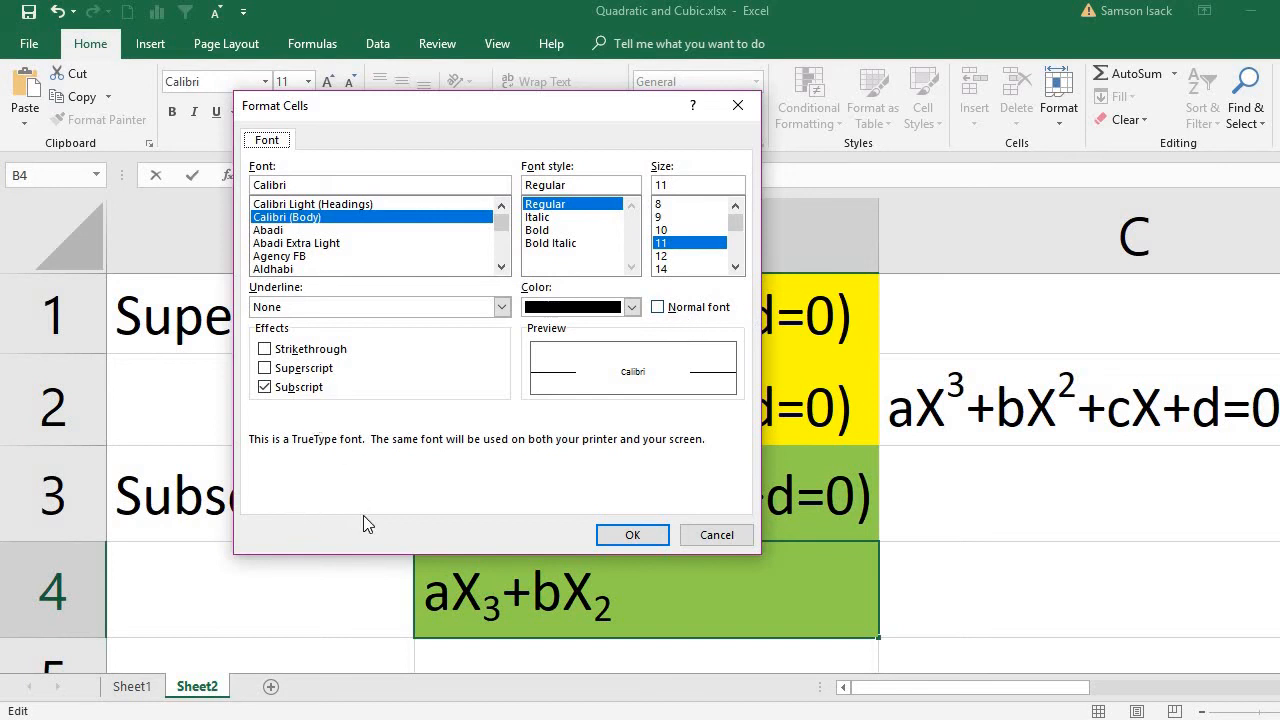
key("alt+b")
key("Return")
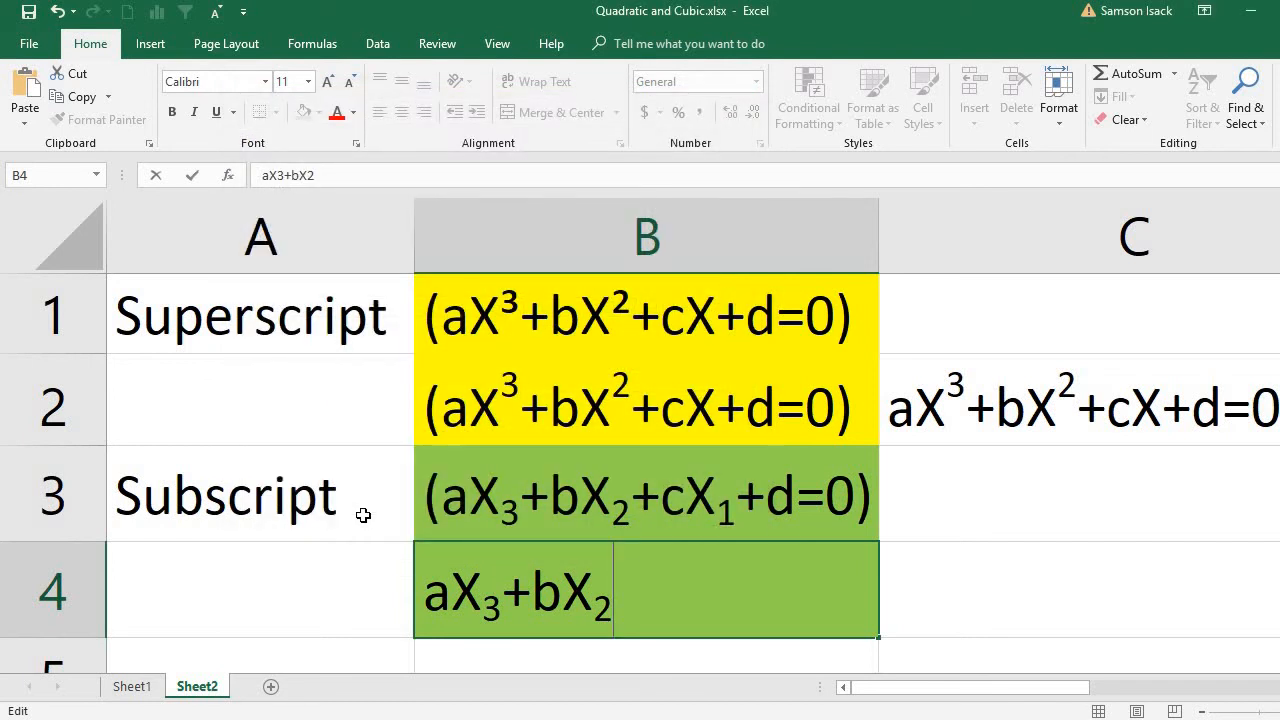
type("+cX")
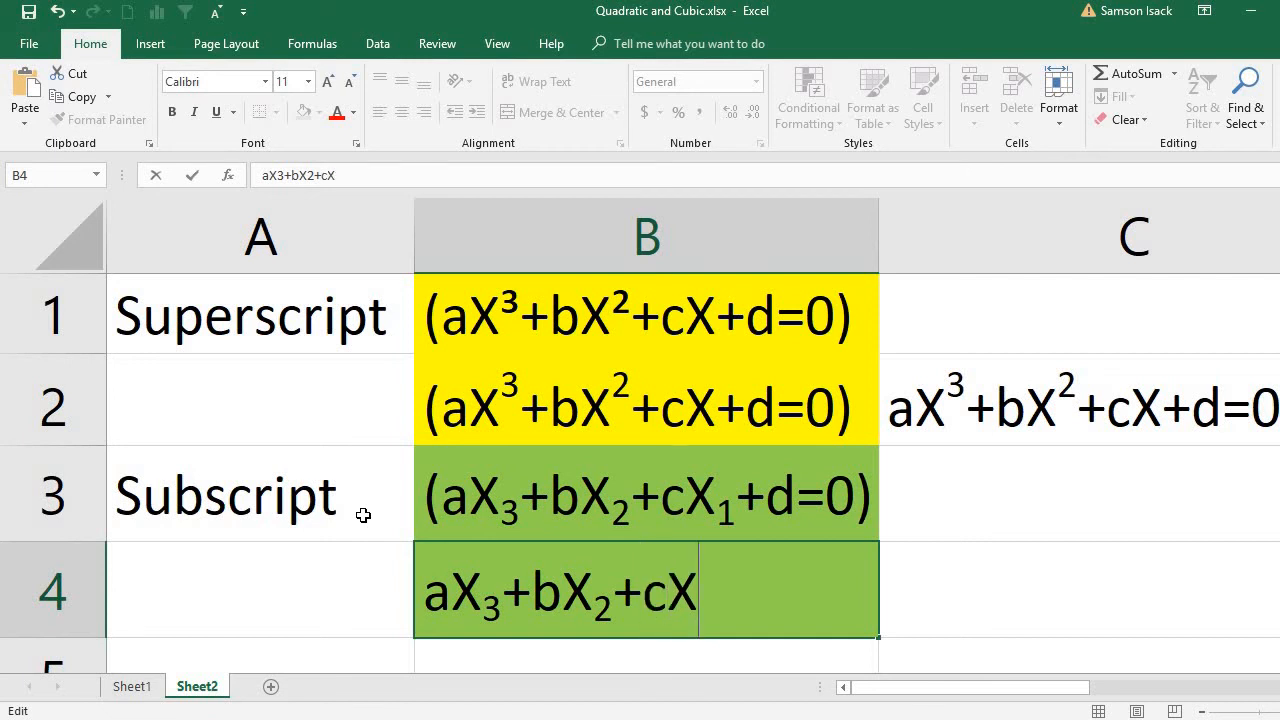
Turn on the Subscript effect after cX in cell B4 and add 1.
key("ctrl+1")
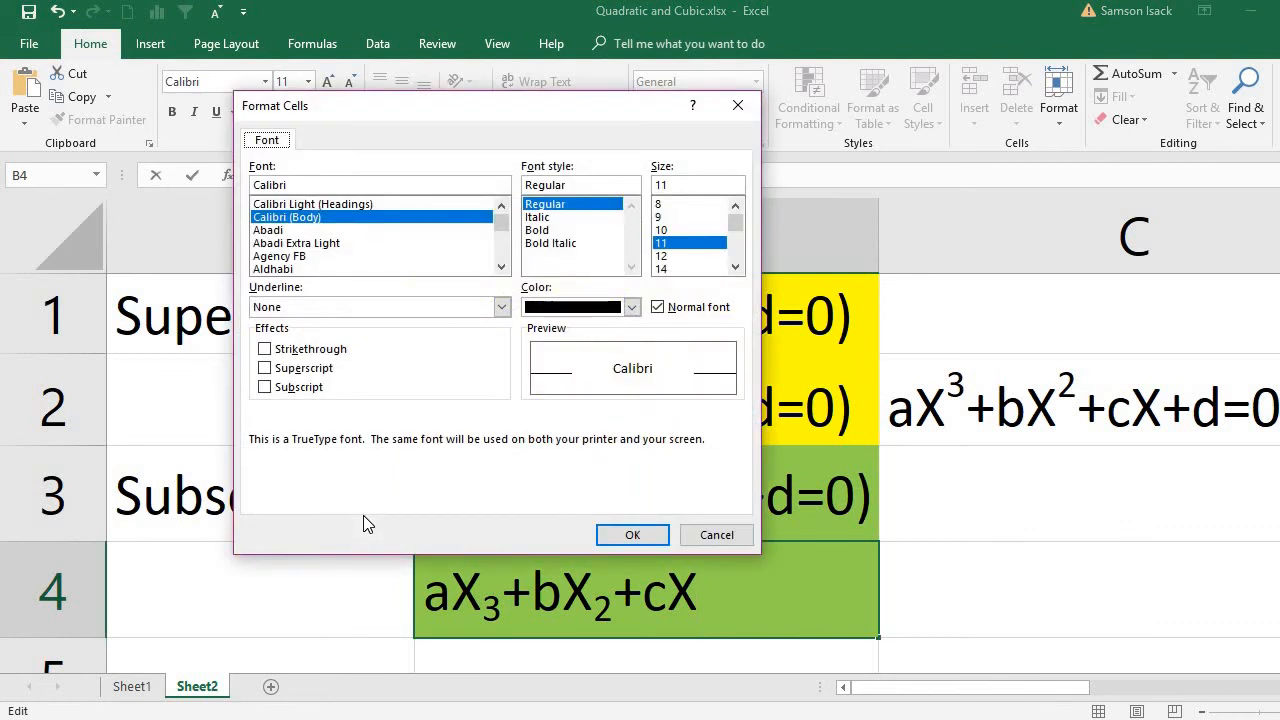
key("alt+b")
key("Return")
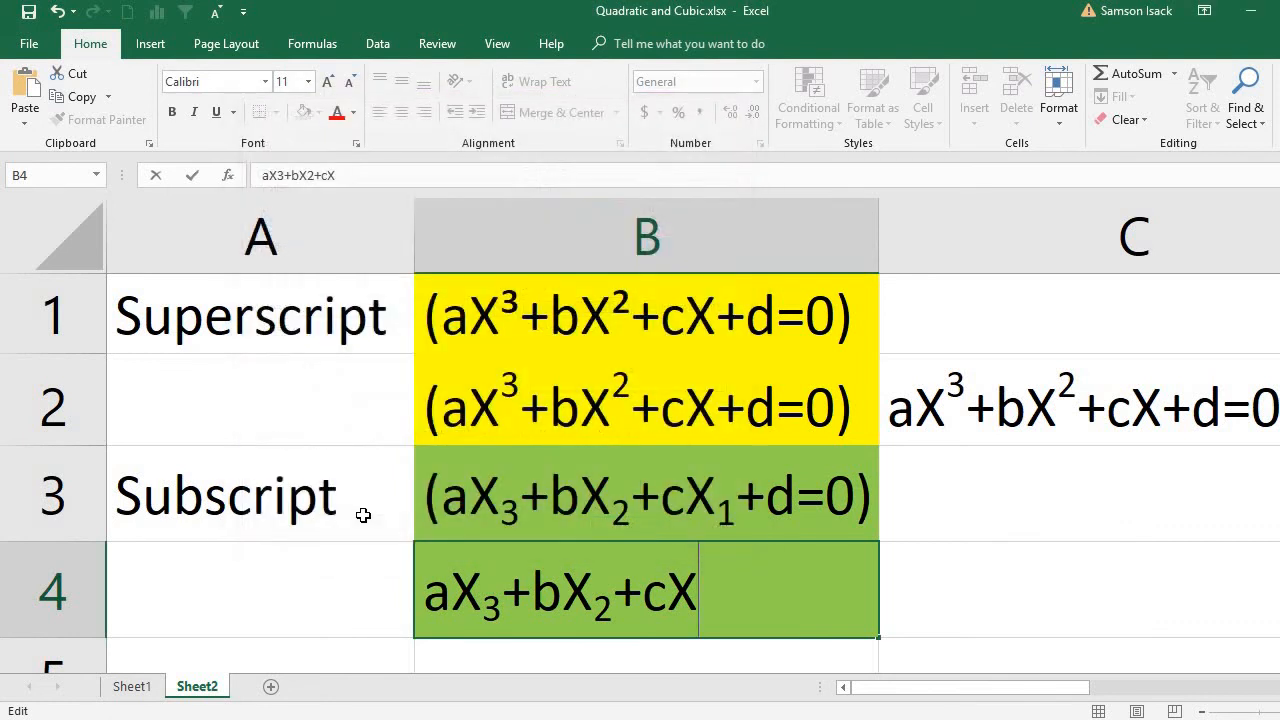
type("1")
Turn off the Subscript effect after cX1 in cell B4 and complete the equation with +d=0.
key("ctrl+1")
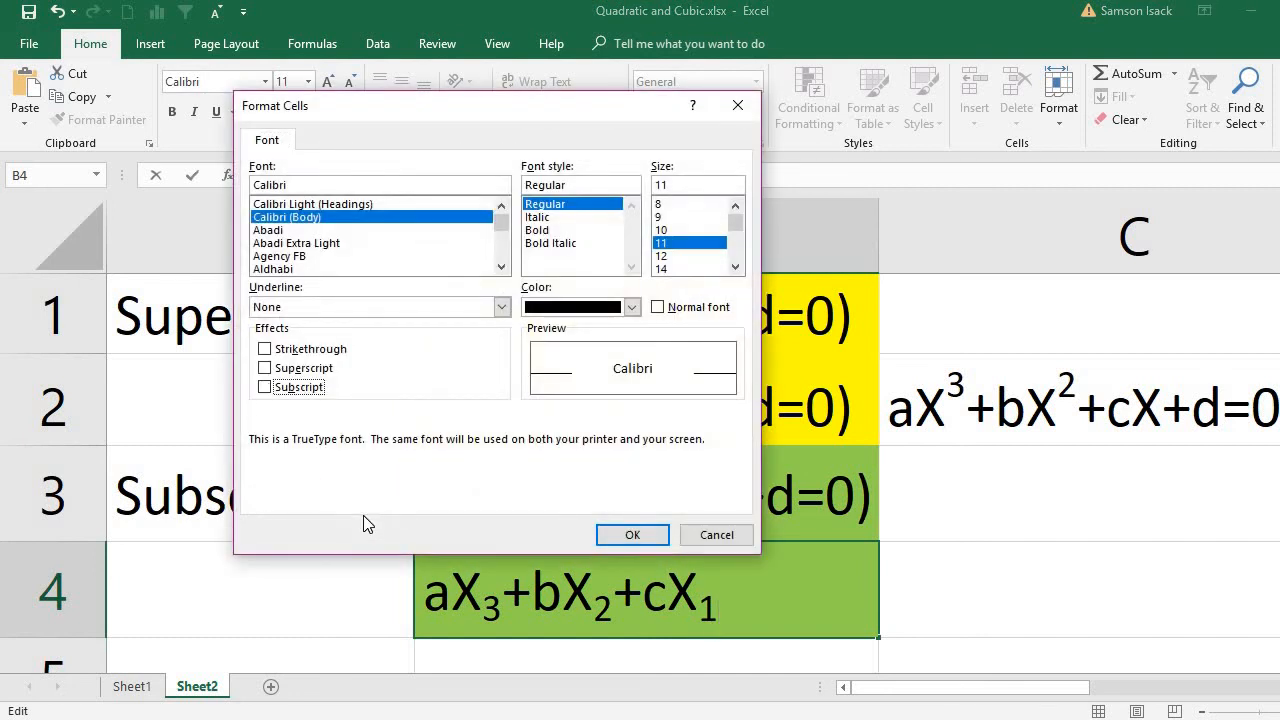
key("Return")
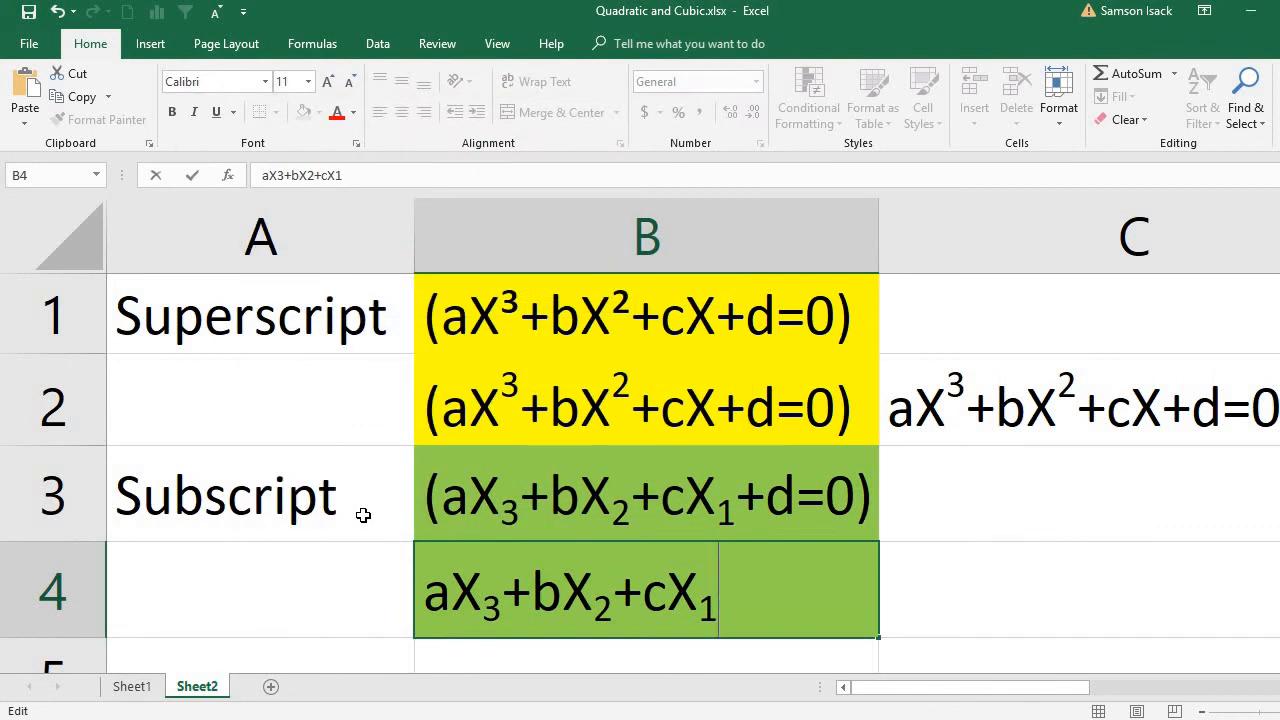
type("+d=0")
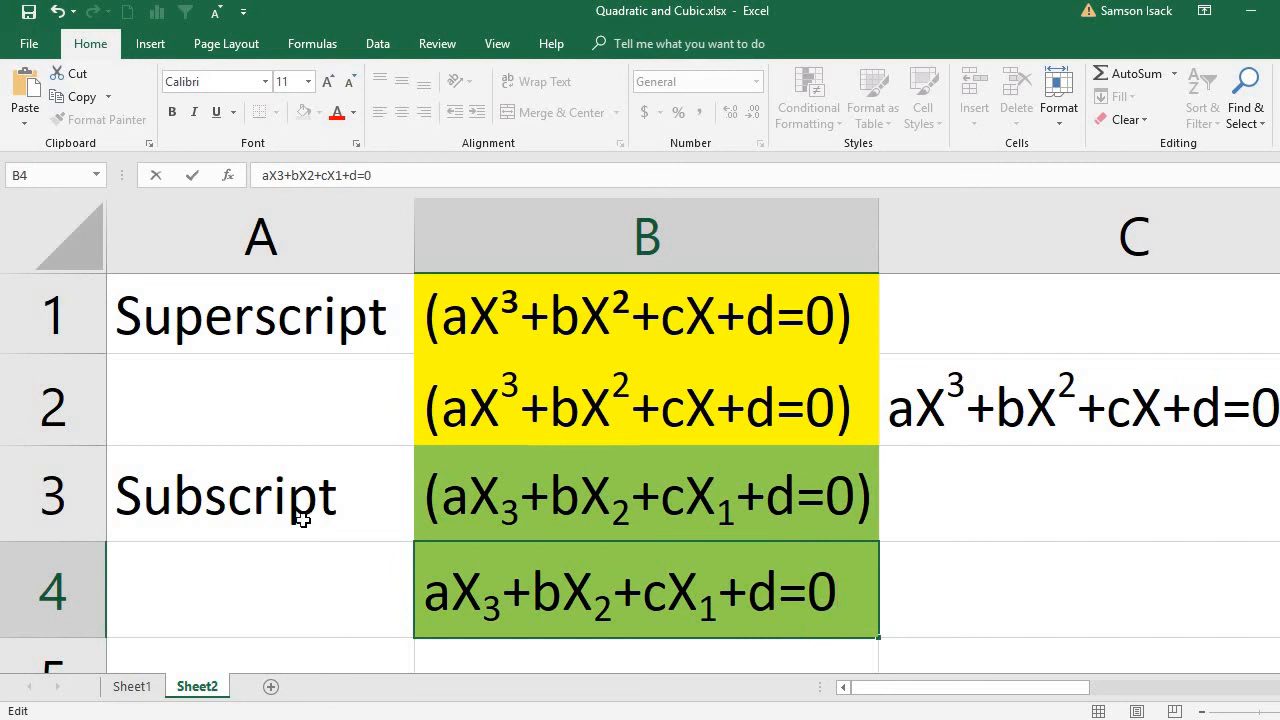
Review the font effects offered for the equation in cell B4 and commit the entry.
left_click(354, 143)
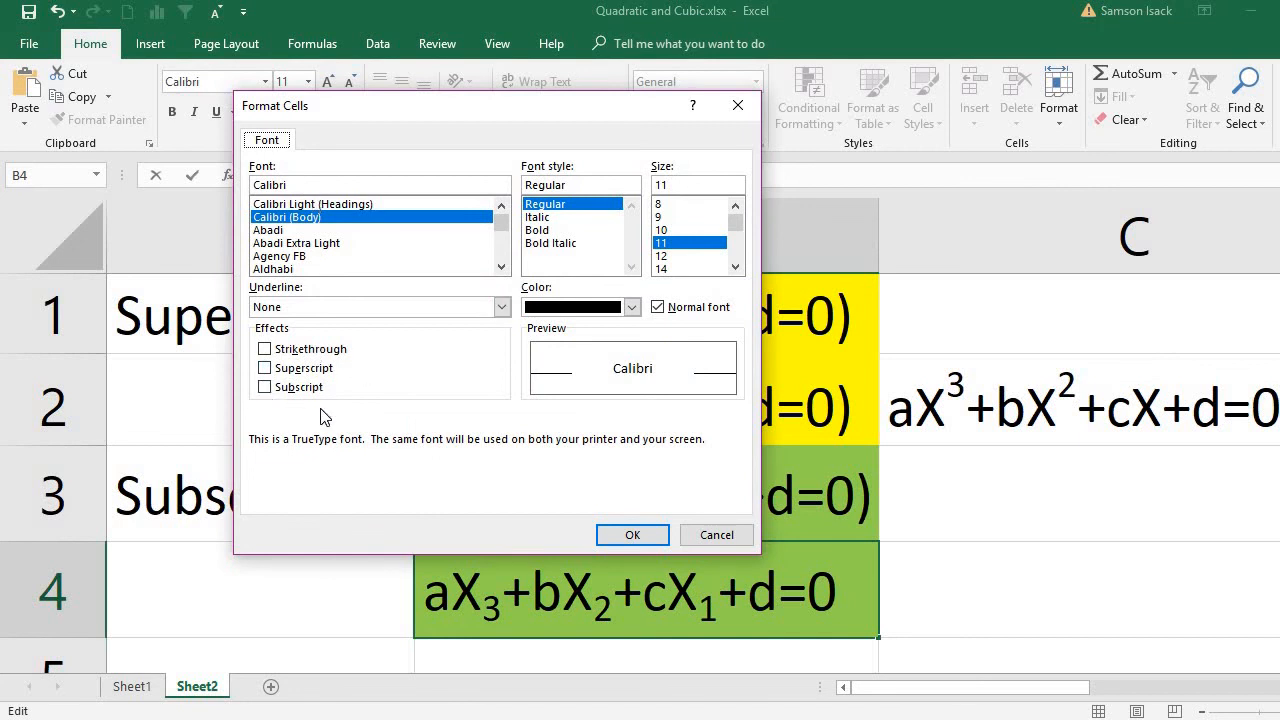
left_click(633, 536)
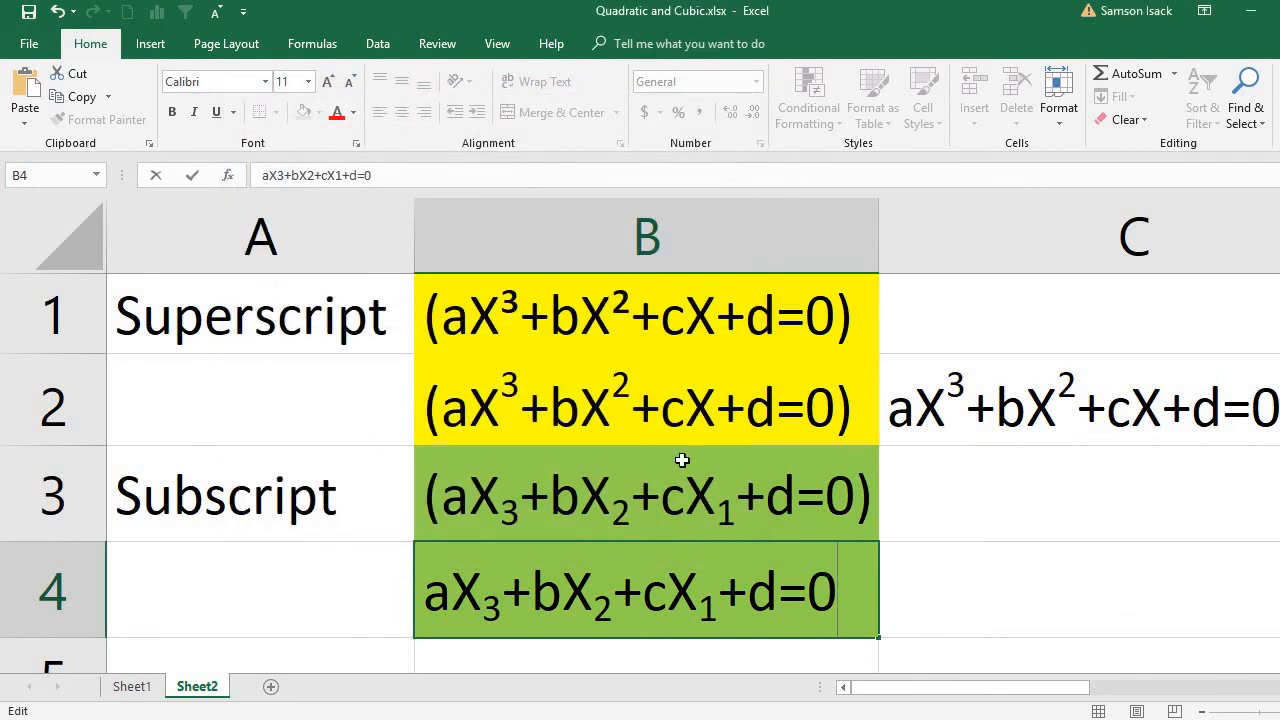
left_click_drag(652, 455, 625, 430)
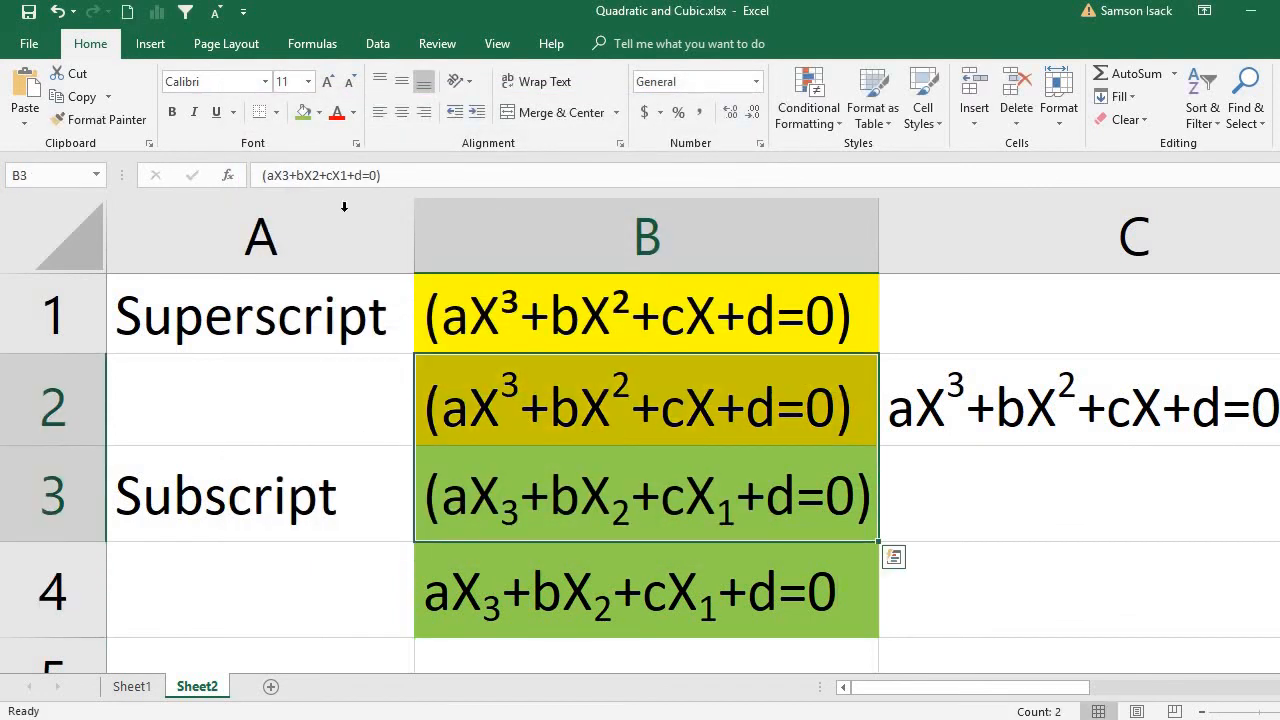
View the superscript characters in the Symbol dialog for cell C2 and close it without inserting any.
left_click(150, 44)
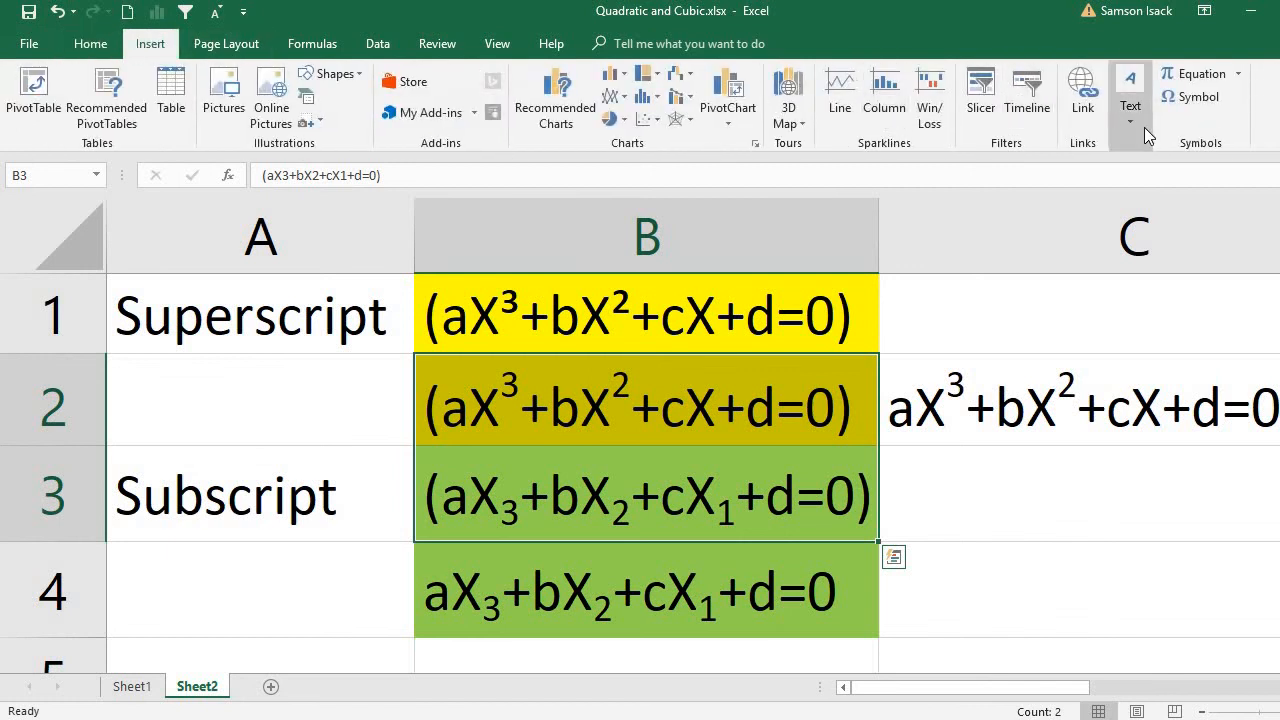
left_click(955, 398)
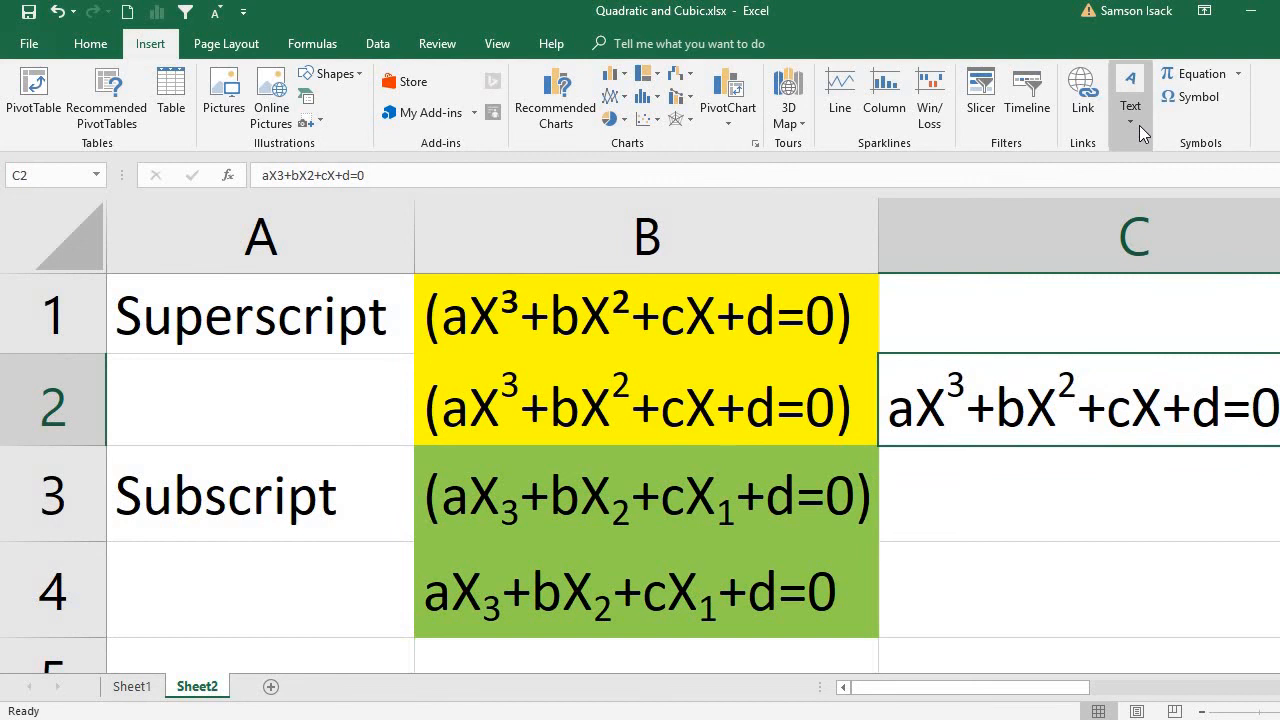
left_click(1195, 97)
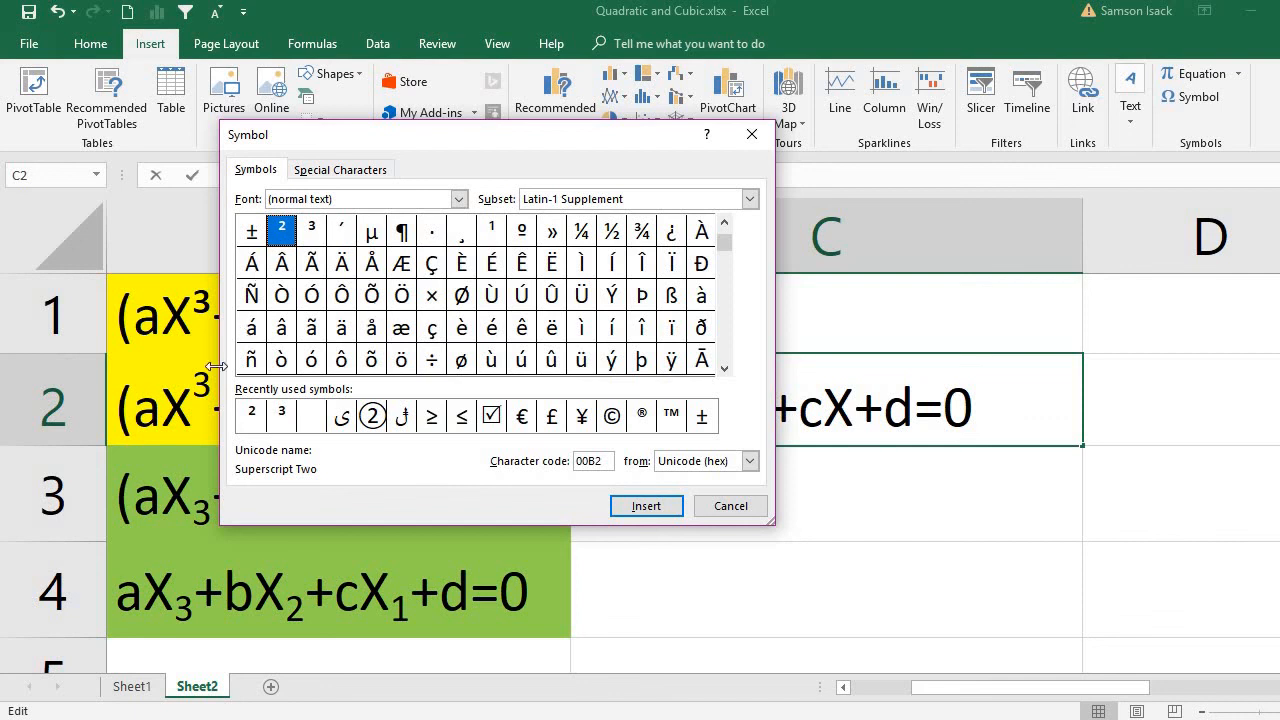
left_click(731, 506)
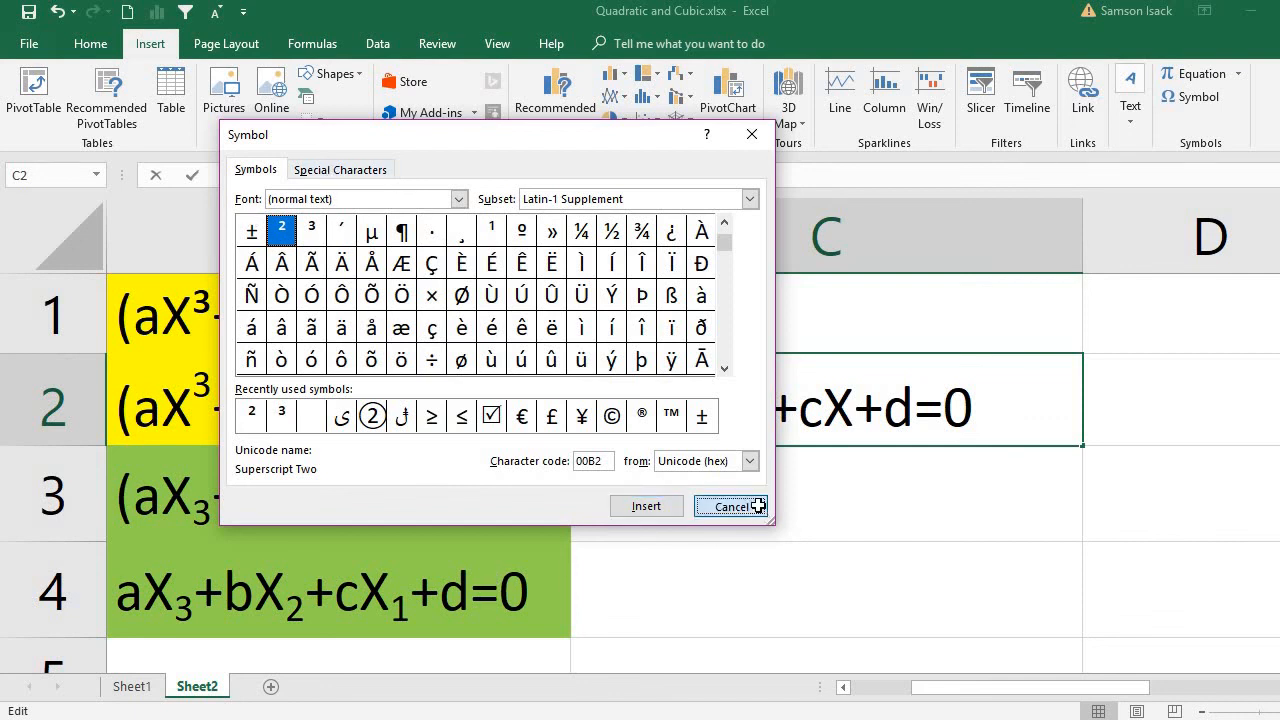
left_click(844, 688)
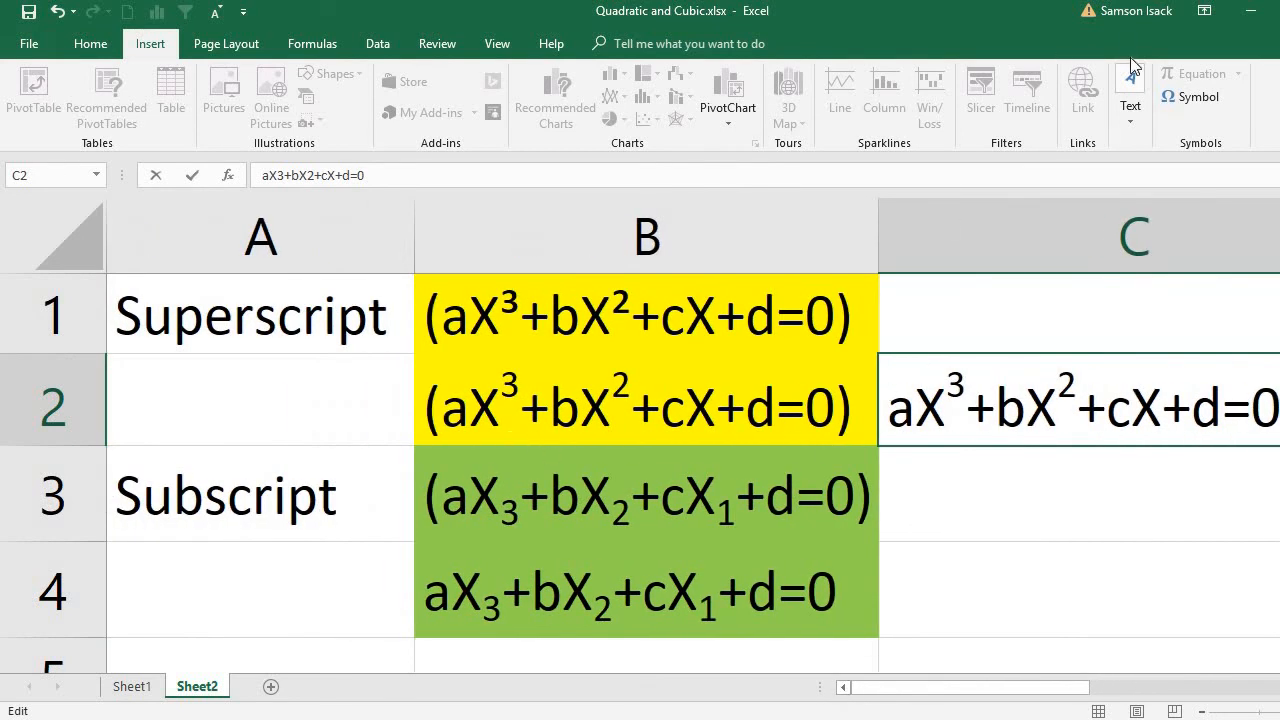
Review the Superscript and Subscript font effects in Format Cells for cell B1 without changing them.
left_click(611, 340)
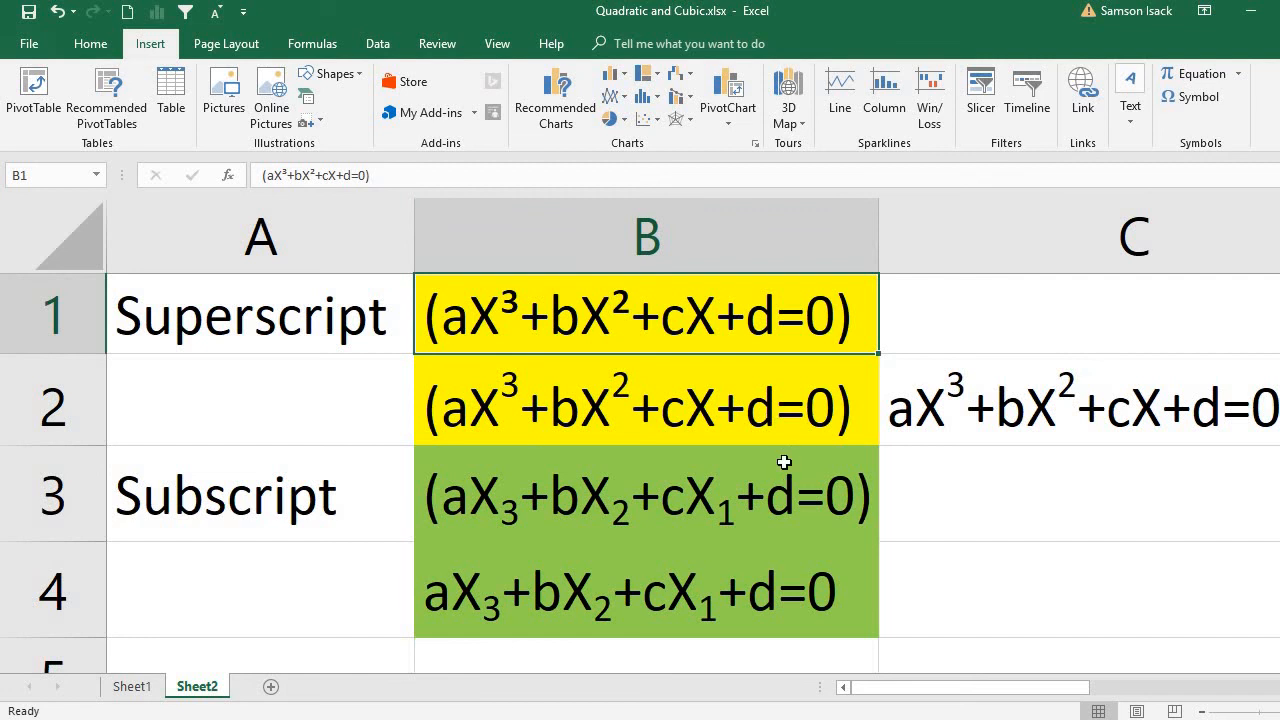
left_click(80, 47)
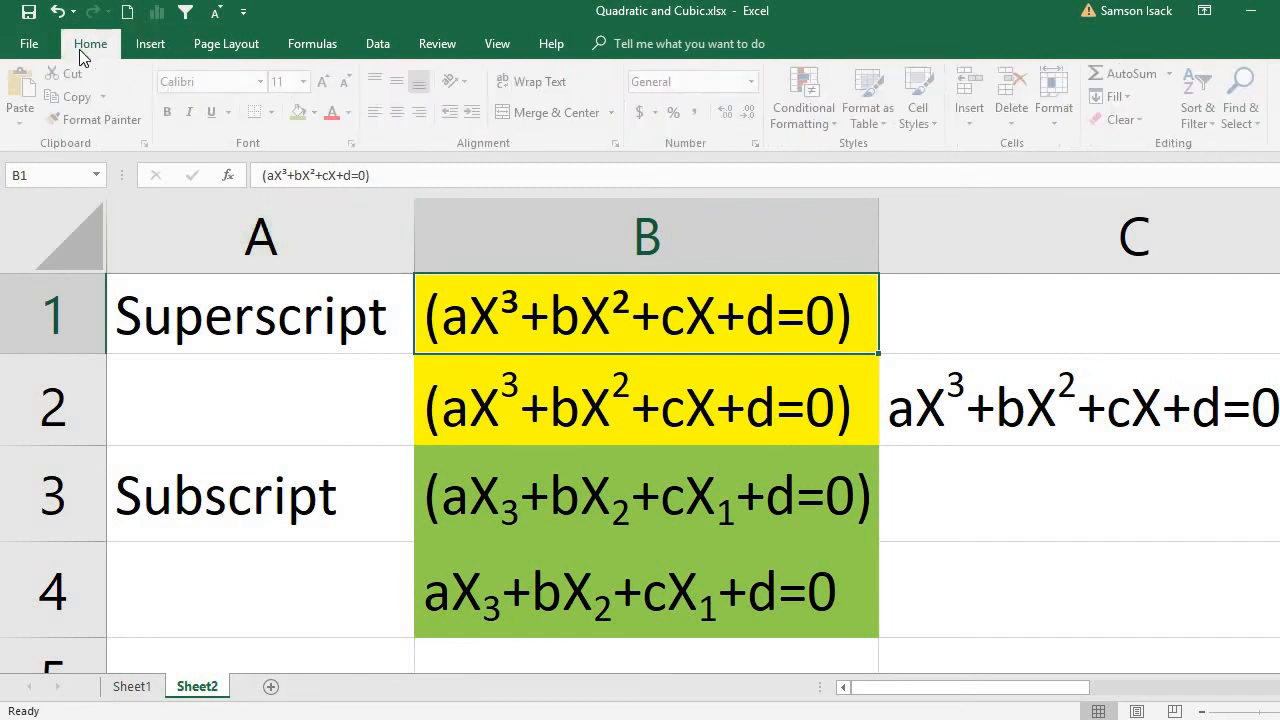
left_click(356, 144)
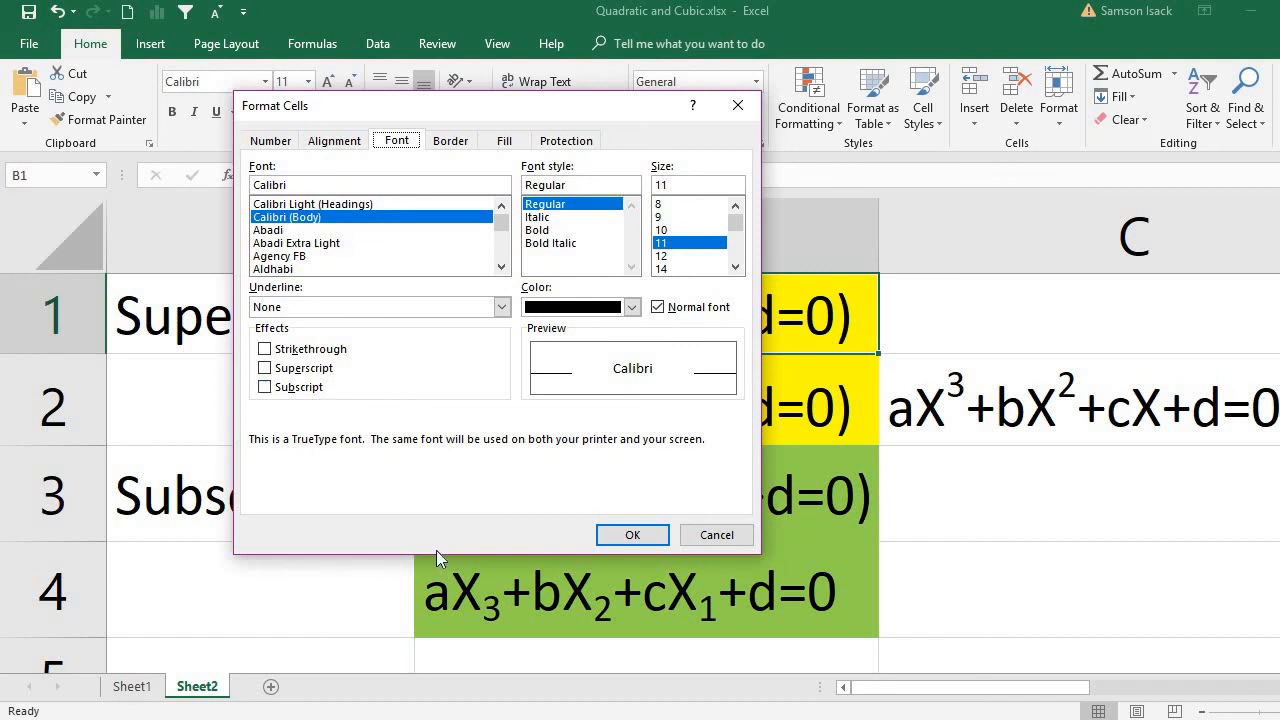
left_click(641, 540)
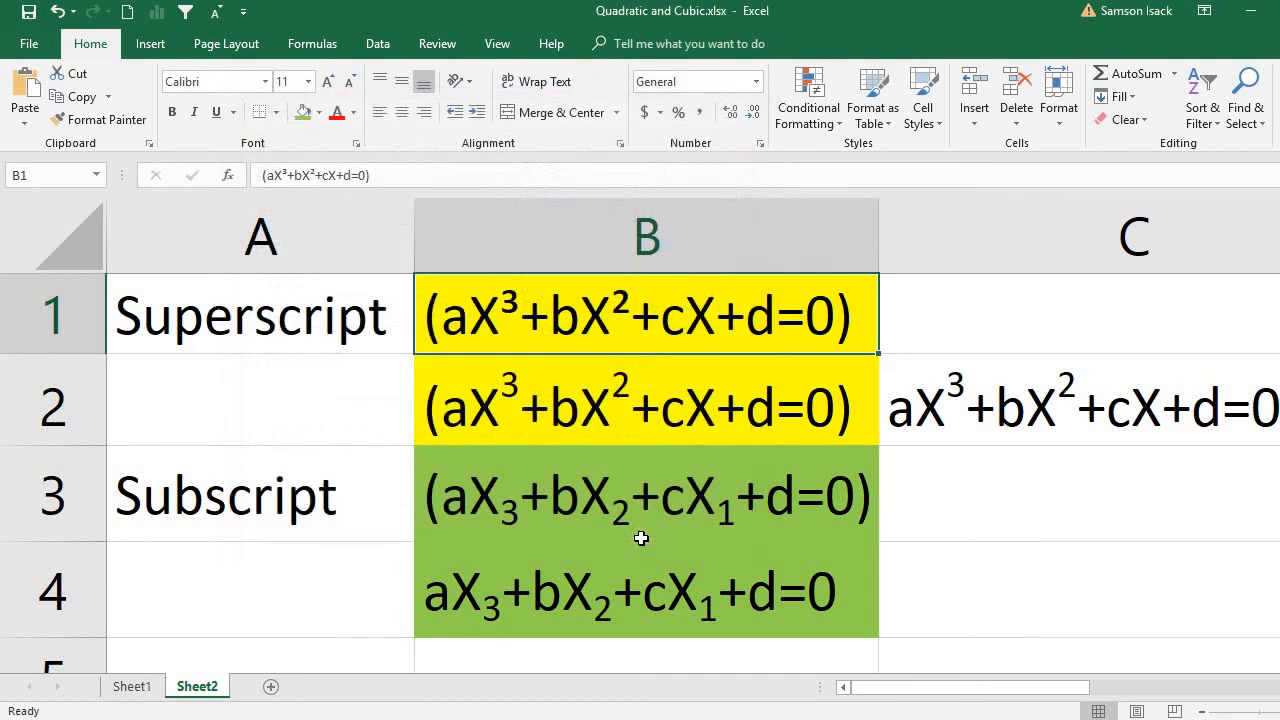